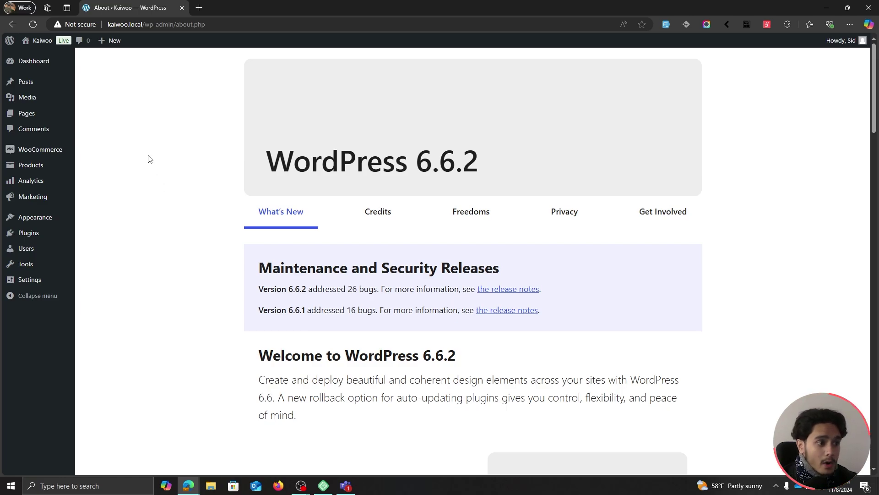
Open the WooCommerce settings in a new browser tab and show the Accounts & Privacy section
mouse_move(58, 149)
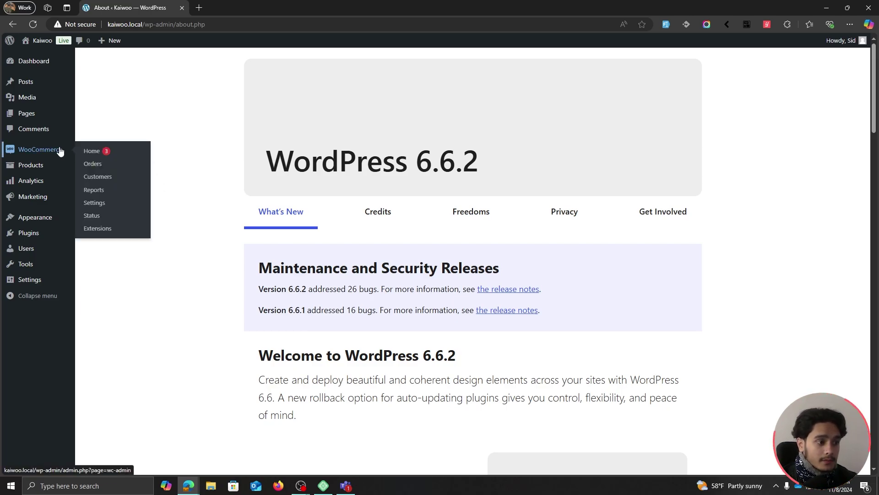
middle_click(113, 203)
click(256, 7)
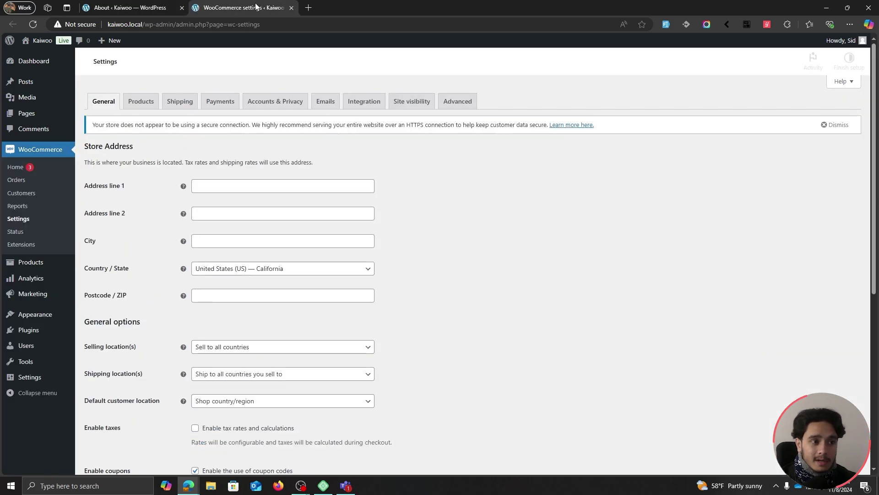
click(269, 102)
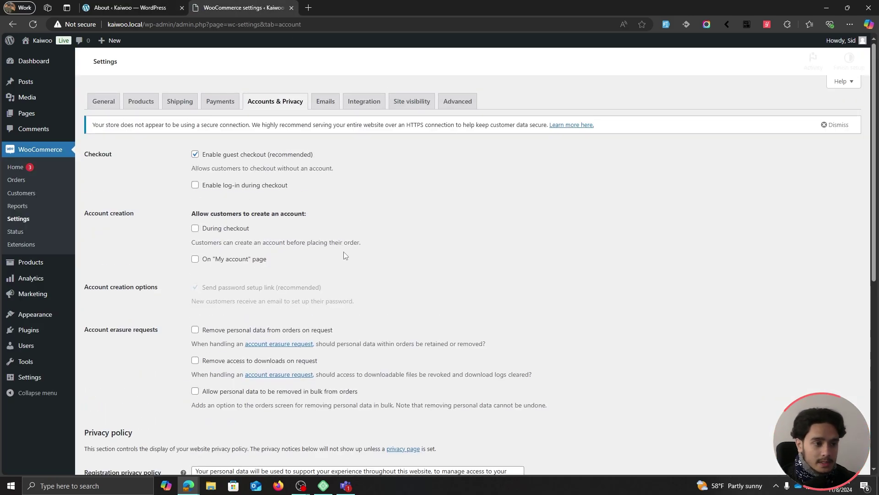
Allow customers to create an account during checkout and on the "My account" page, and save the settings
scroll(161, 169, down, 1)
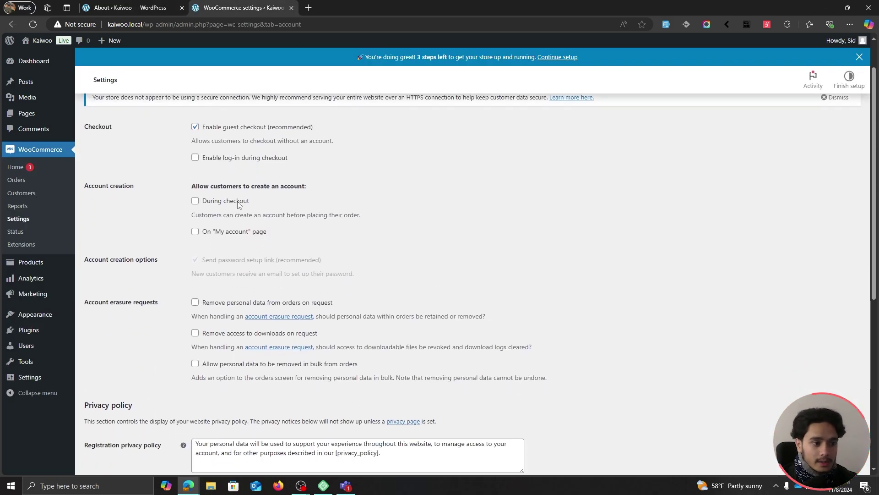
click(195, 202)
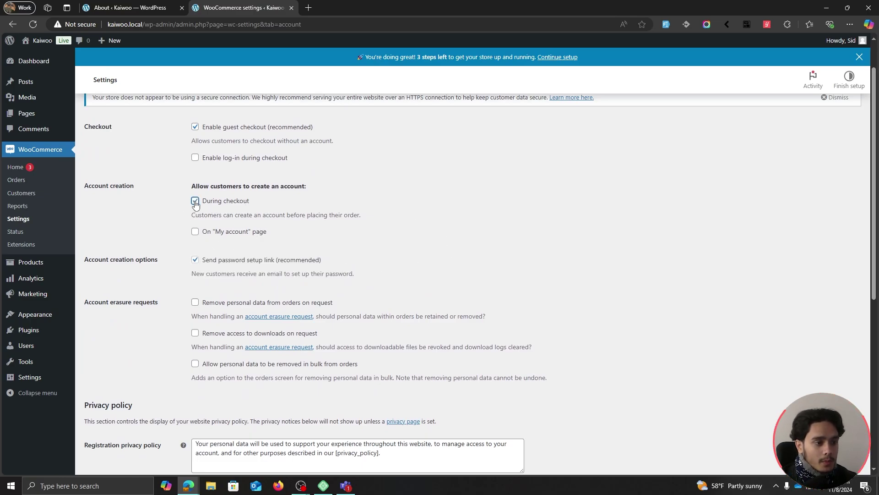
click(195, 232)
scroll(302, 261, down, 7)
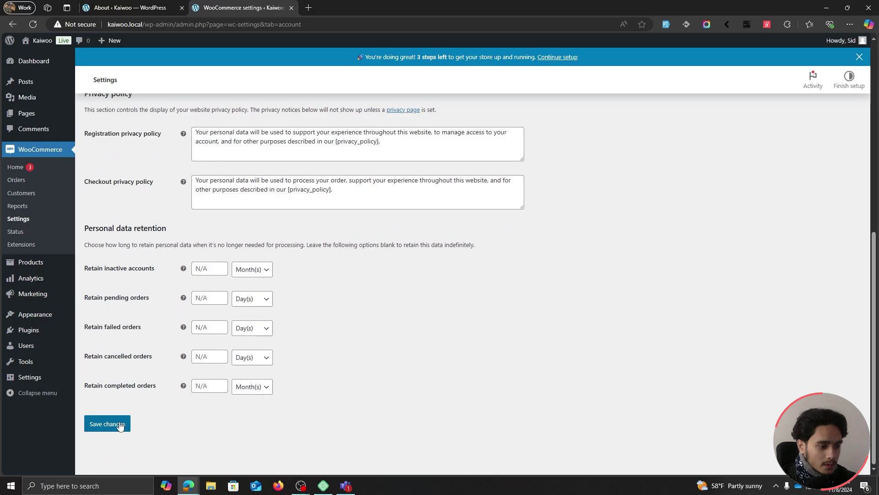
click(120, 424)
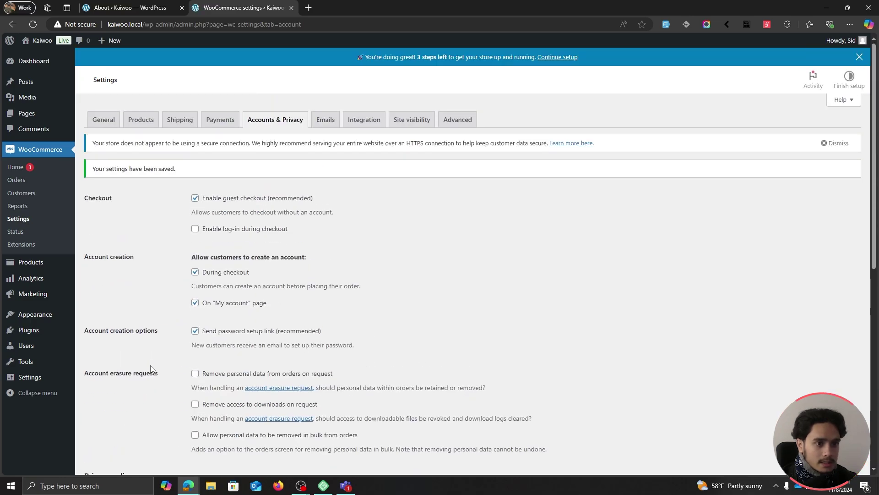
Open the kaiwoo.local storefront in a private window and examine the login and registration forms on its My account page
drag(142, 24, 108, 24)
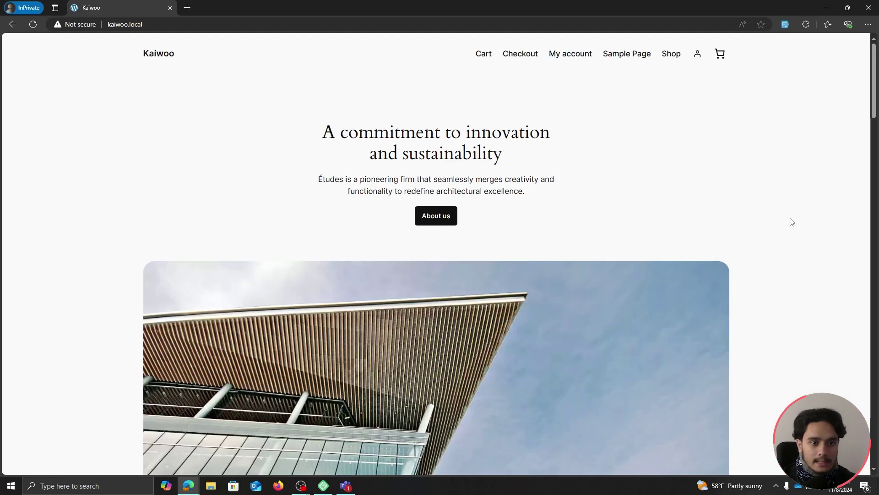
click(566, 56)
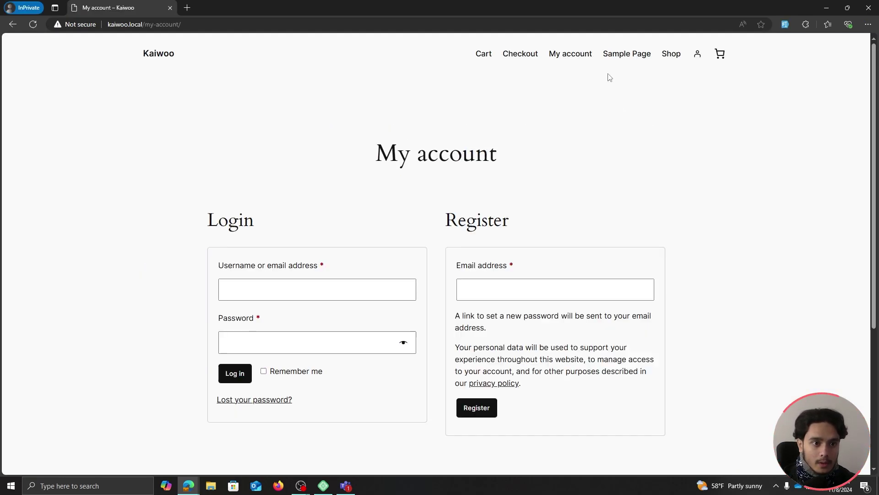
scroll(729, 147, down, 2)
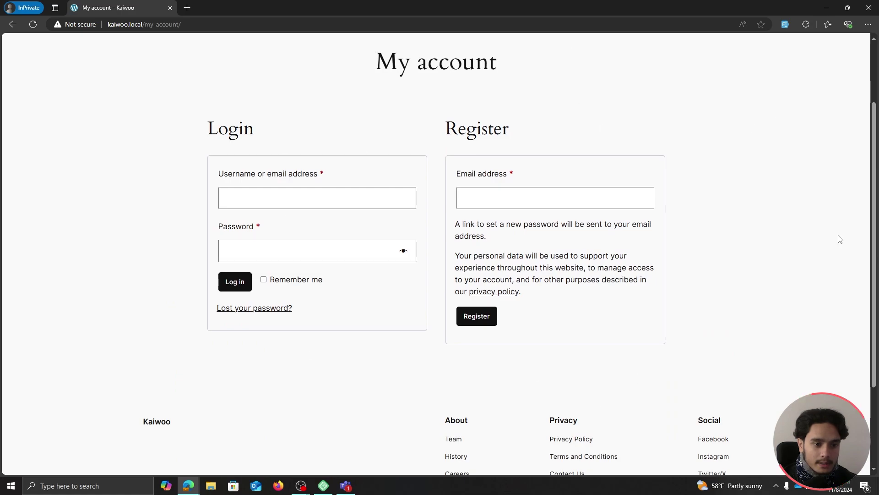
scroll(645, 230, up, 2)
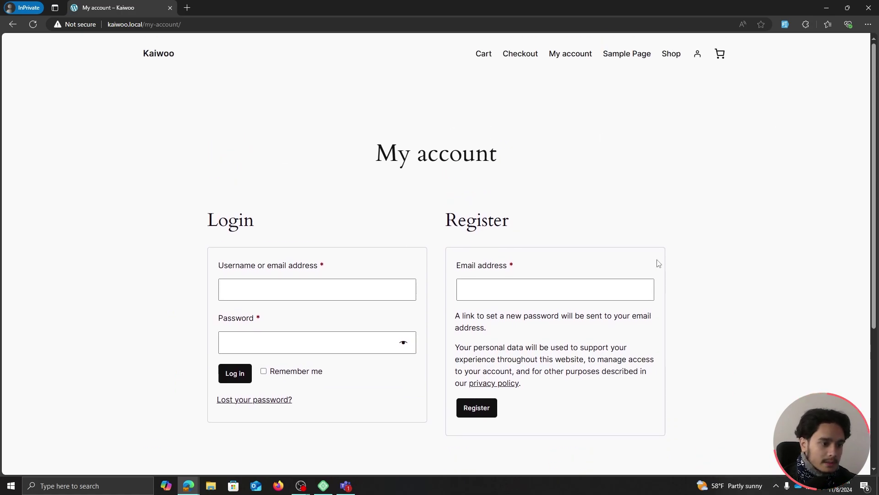
Add the Test product from the shop to the cart and proceed to checkout
click(670, 54)
click(234, 397)
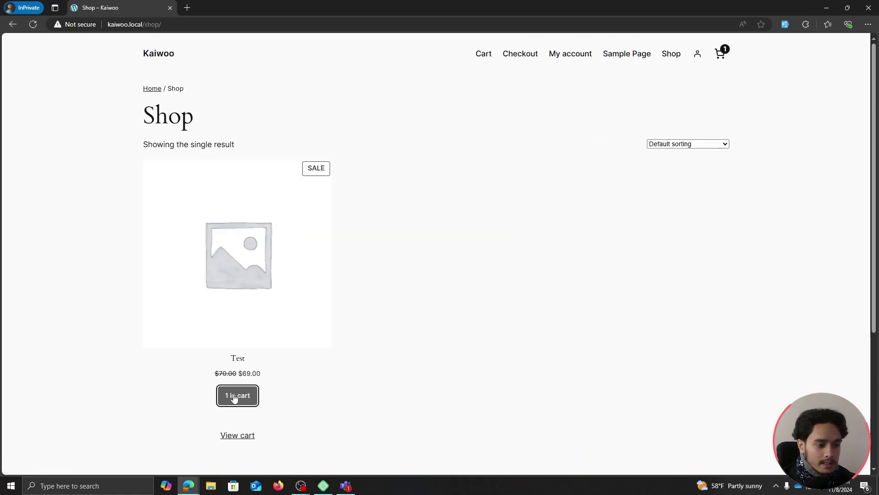
click(720, 54)
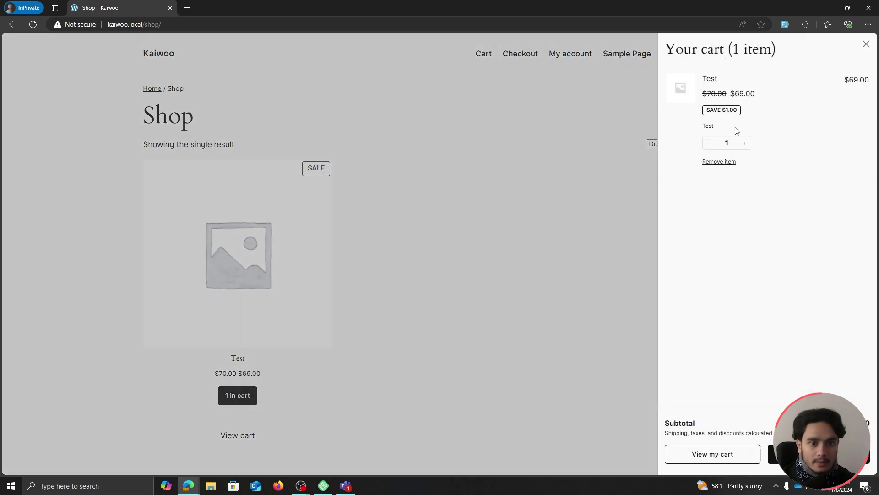
click(806, 453)
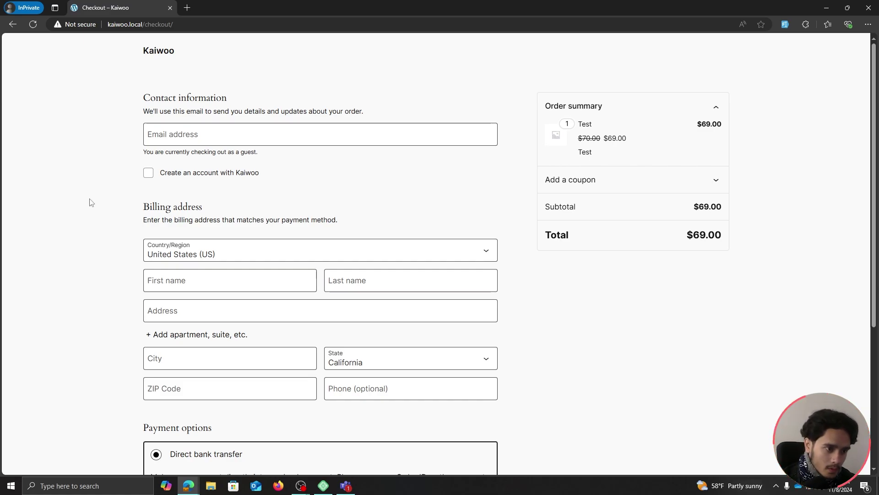
Return to the storefront's My account page and examine the fields of the registration form
click(163, 53)
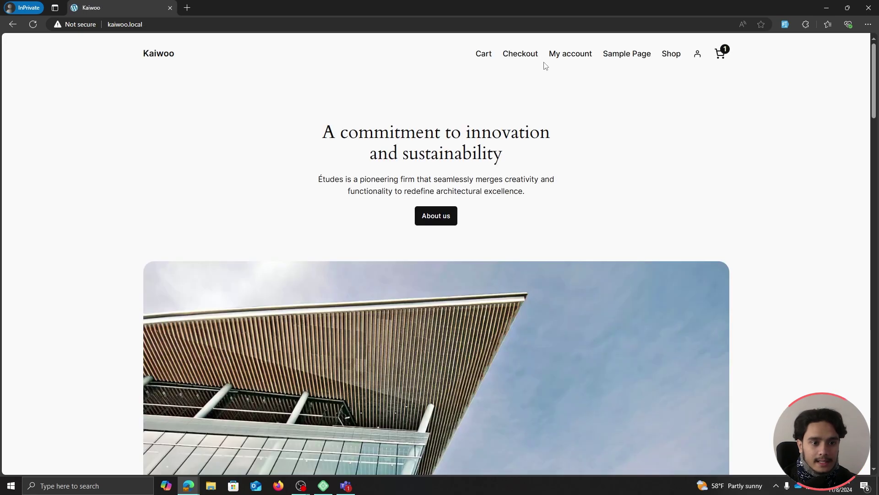
click(558, 55)
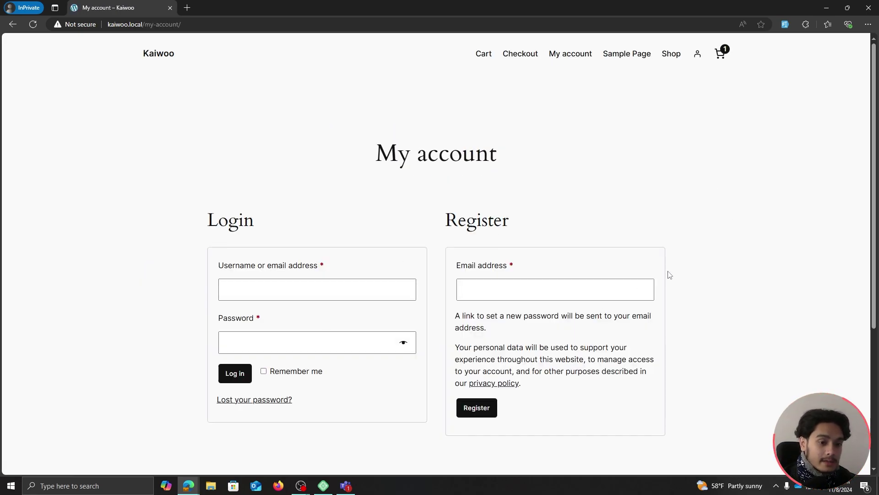
scroll(711, 284, down, 1)
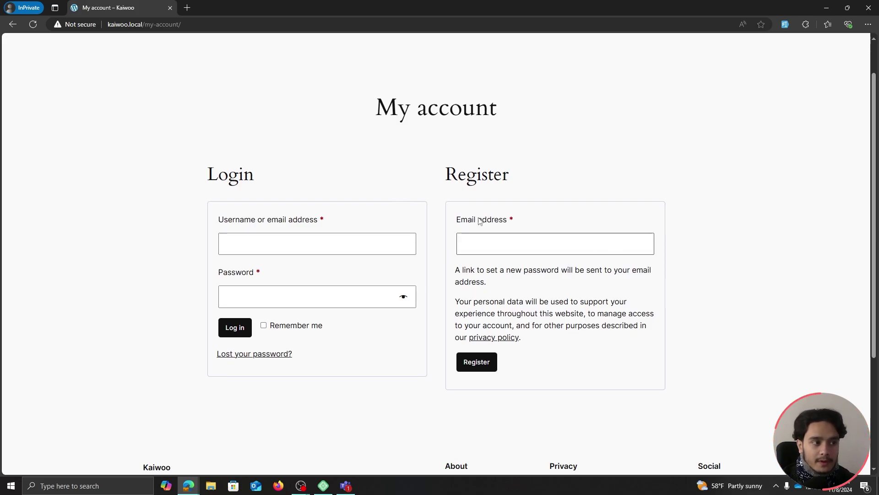
Disable the password setup link for new customers, save the settings, and check the registration form on the storefront's My account page
key(alt+Tab)
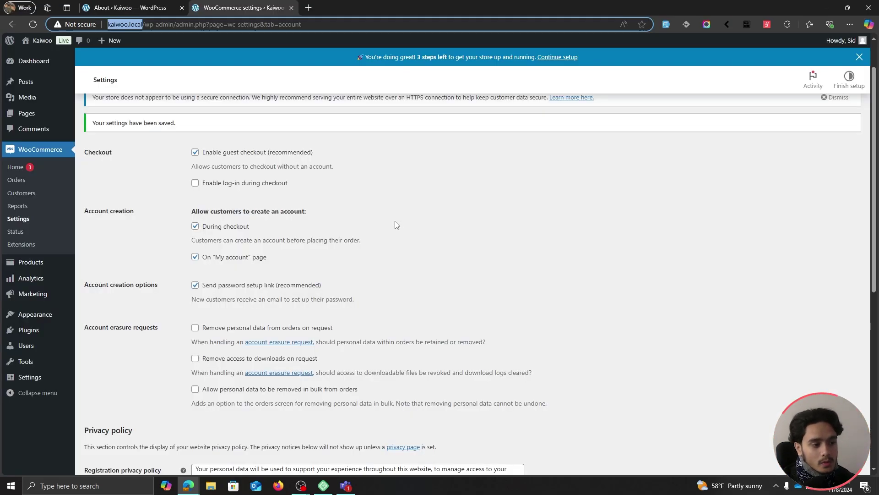
click(195, 286)
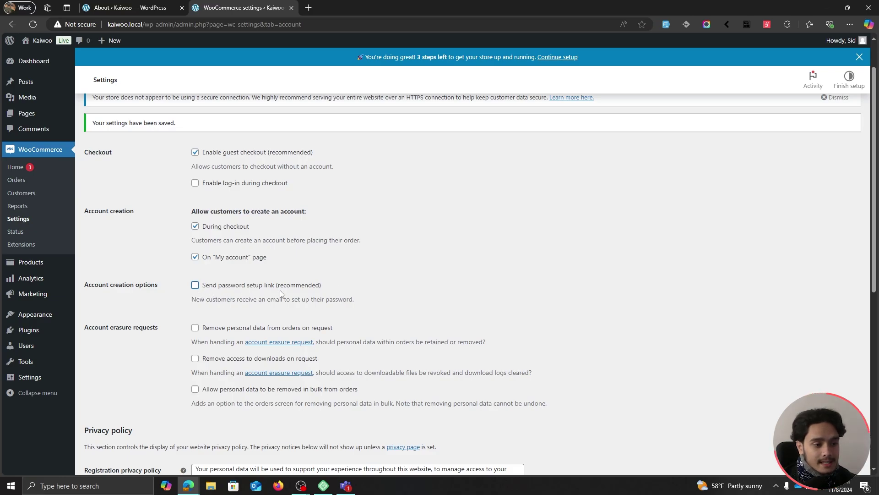
scroll(369, 293, down, 7)
click(122, 423)
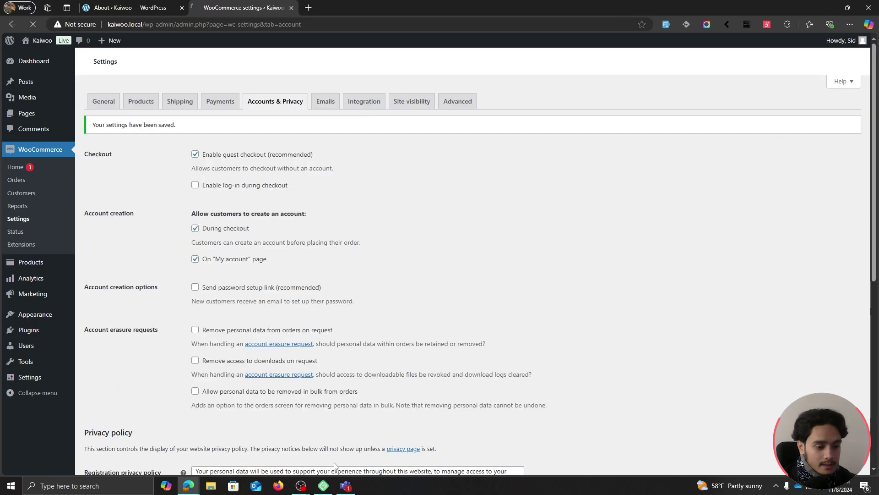
key(alt+Tab)
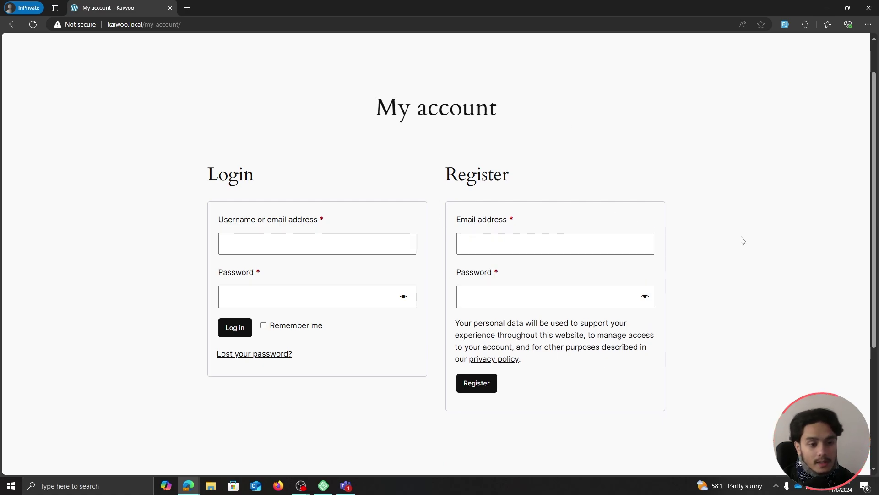
click(507, 244)
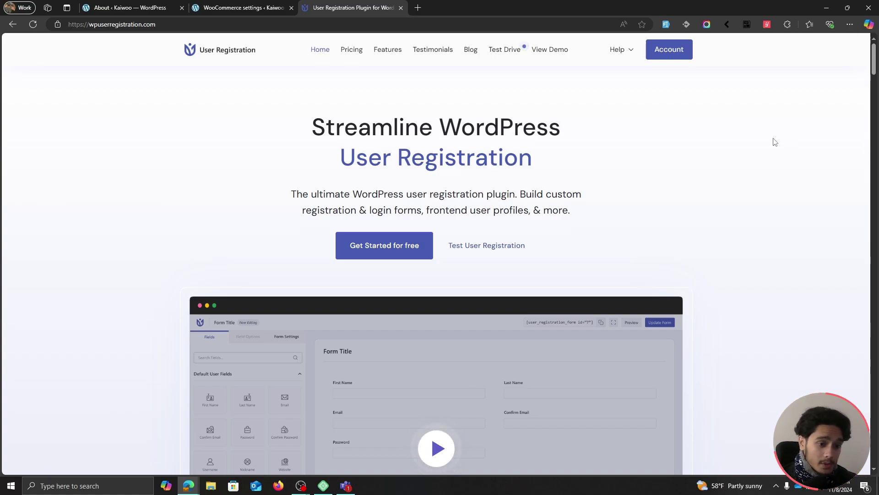
Review the User Registration plugin's website and compare the yearly plans on its pricing page
scroll(790, 196, down, 1)
scroll(789, 197, up, 1)
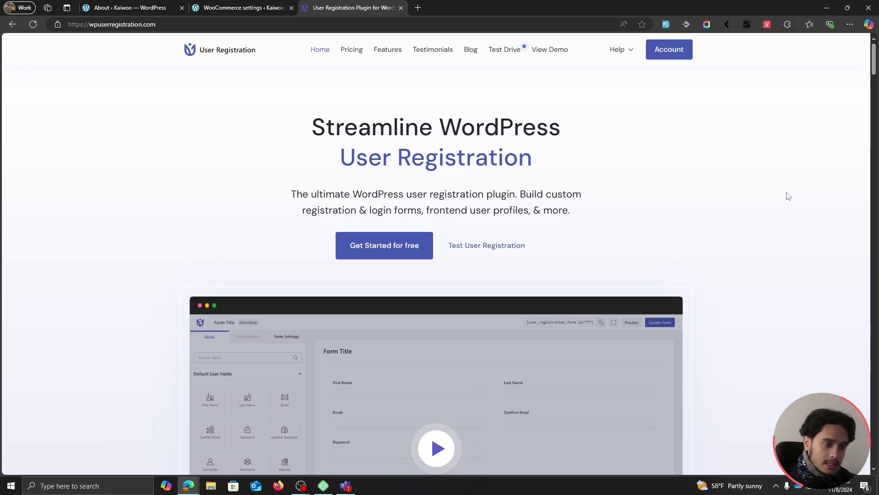
click(351, 55)
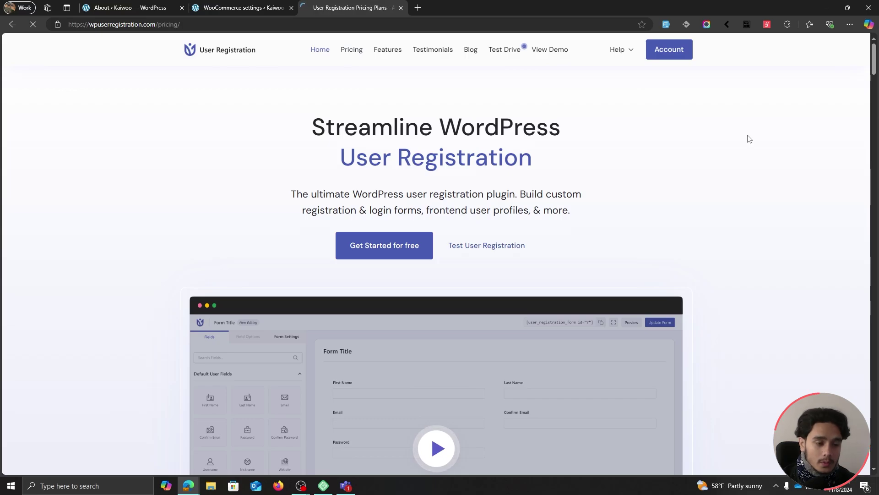
scroll(757, 150, down, 4)
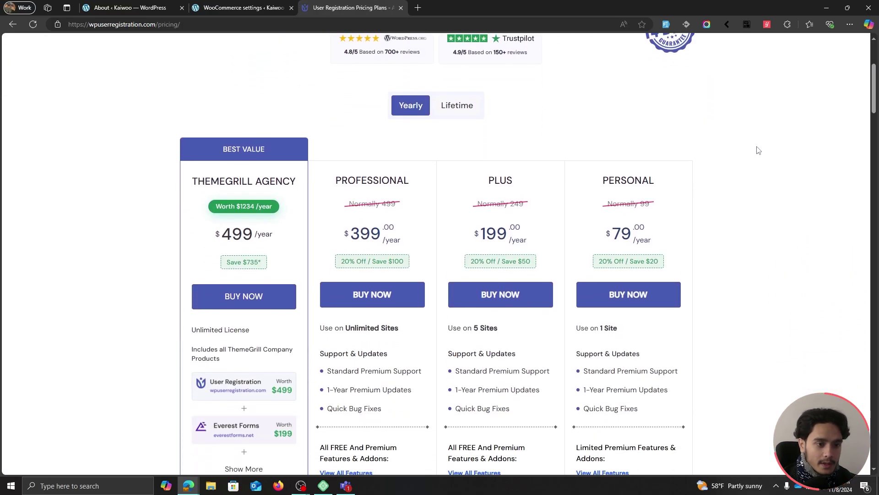
scroll(758, 150, up, 1)
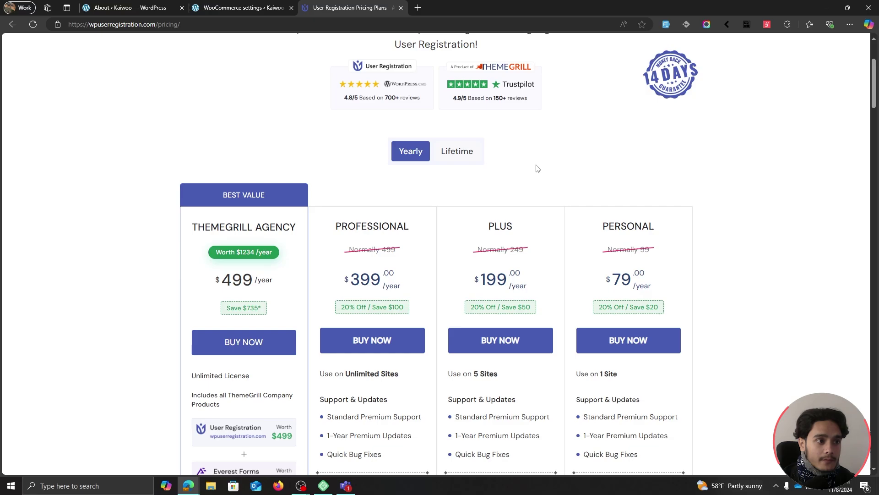
Switch to the WPEverest account page, locate the User Registration Pro download, and open the account's license keys
key(alt+Tab)
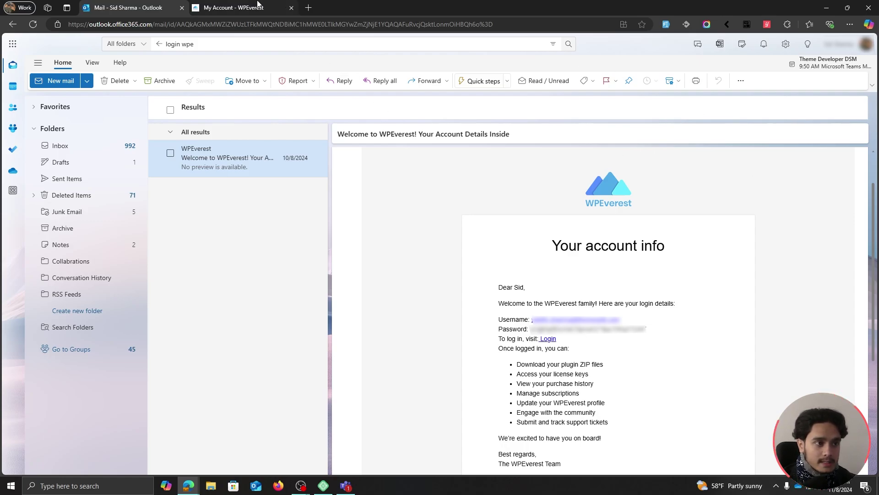
click(223, 4)
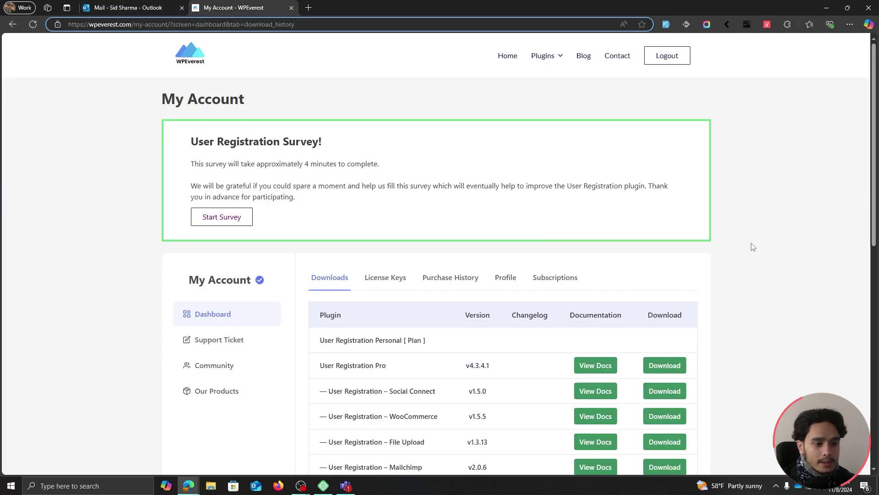
scroll(751, 246, down, 2)
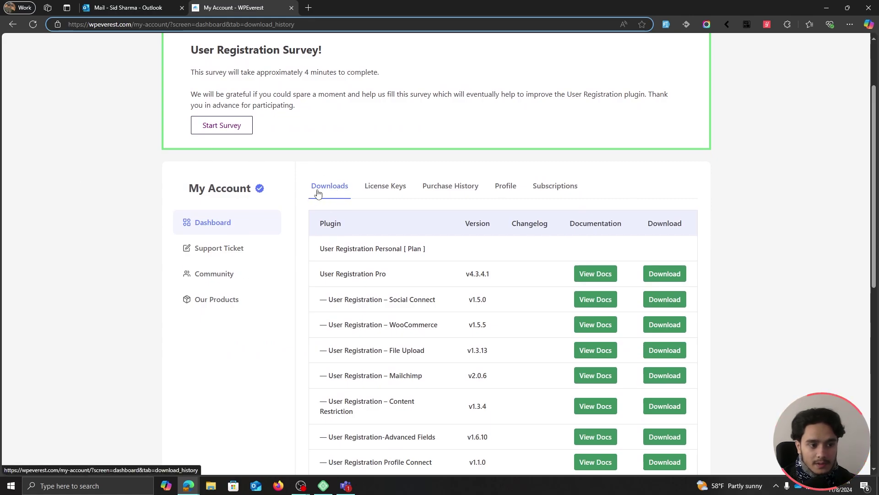
drag(316, 278, 520, 277)
click(521, 278)
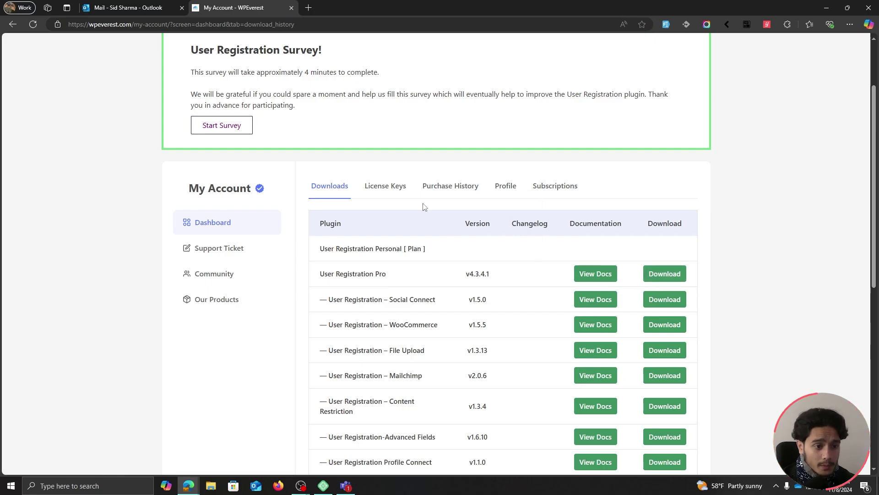
click(376, 191)
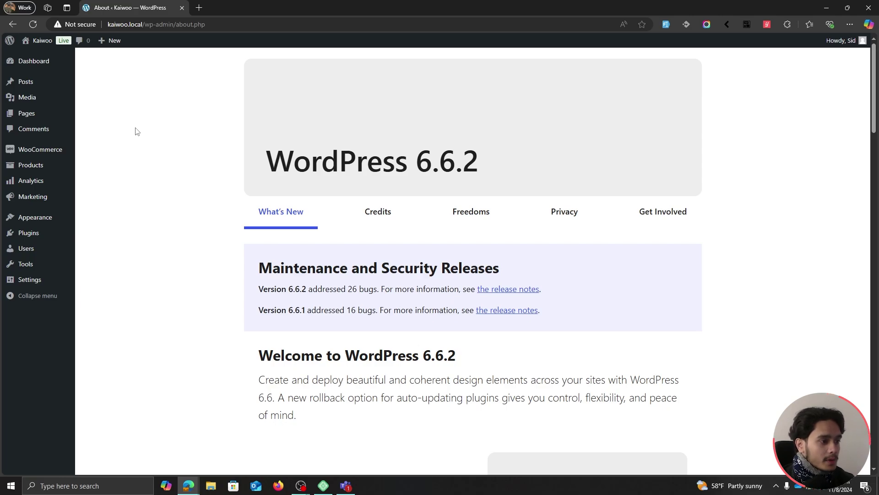
Install the User Registration Pro plugin from the uploaded file user-registration-pro-4.3.4.1.zip and activate it
mouse_move(67, 231)
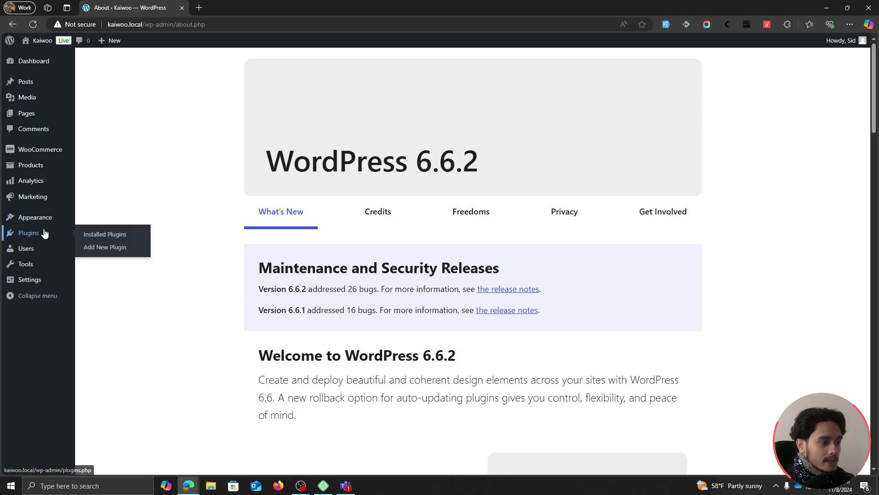
click(107, 247)
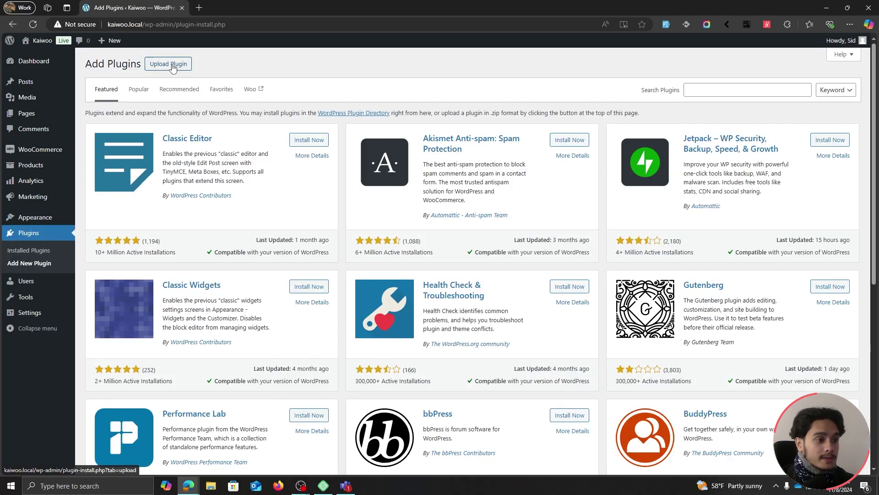
click(172, 66)
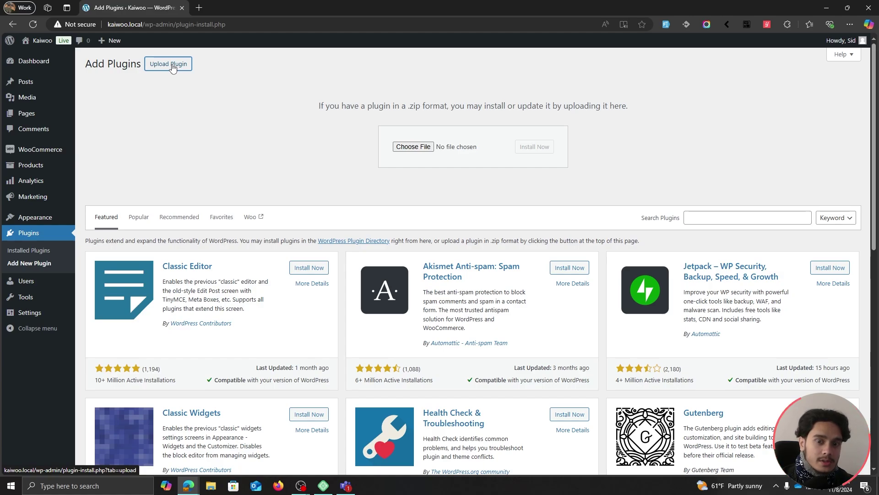
click(412, 147)
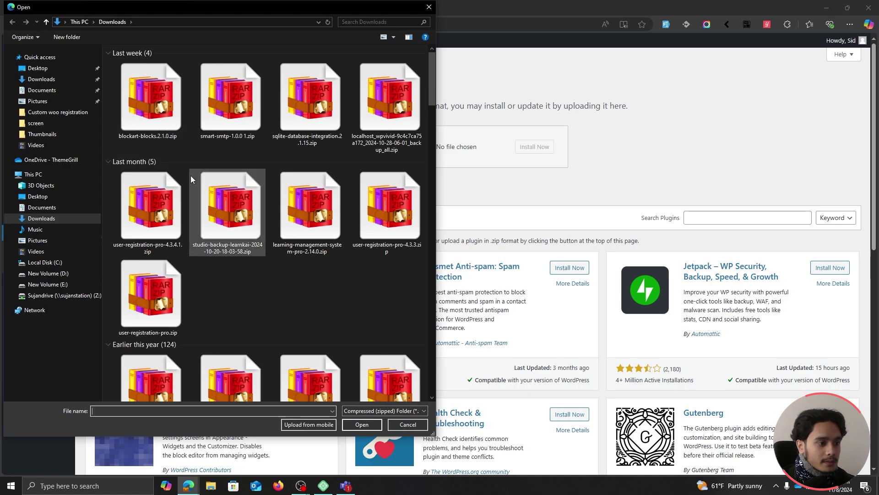
click(148, 231)
click(362, 424)
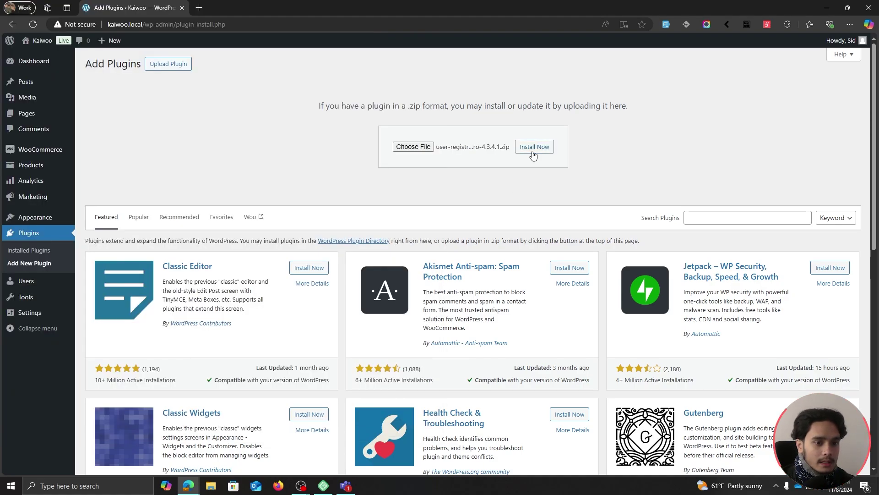
click(534, 146)
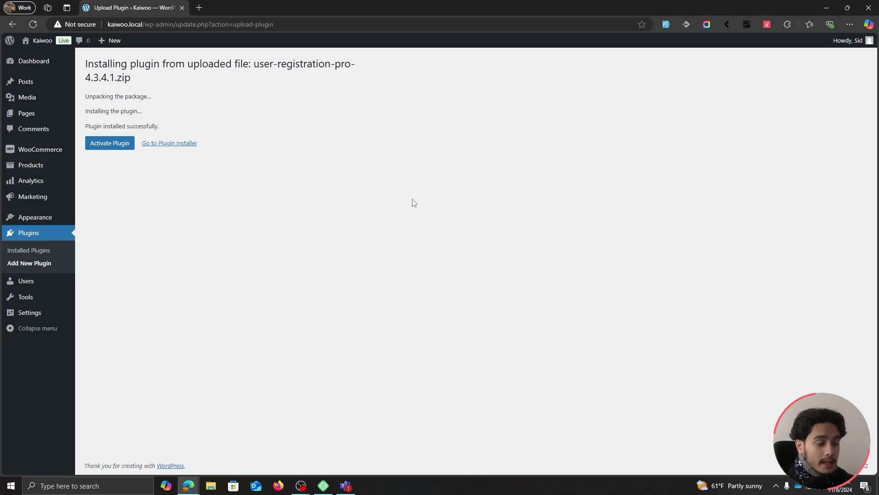
click(104, 144)
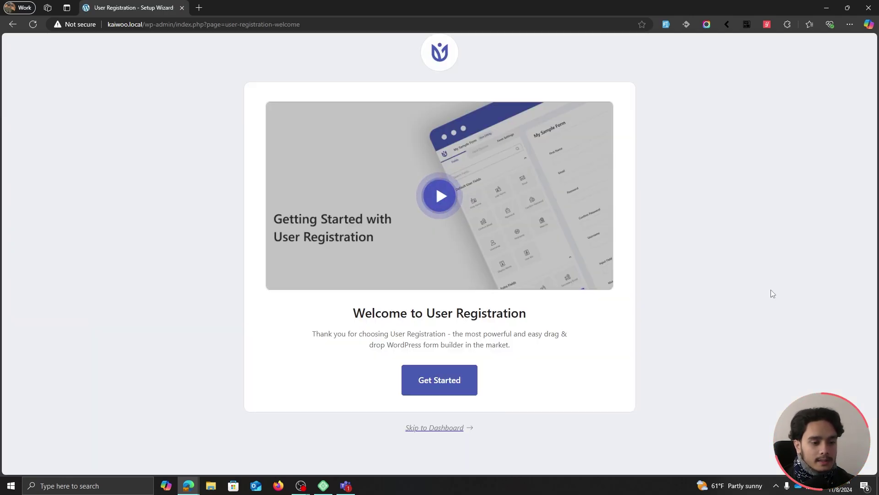
Complete the User Registration setup wizard, allowing non-sensitive data sharing and keeping the default settings, and go to the plugin dashboard
click(471, 381)
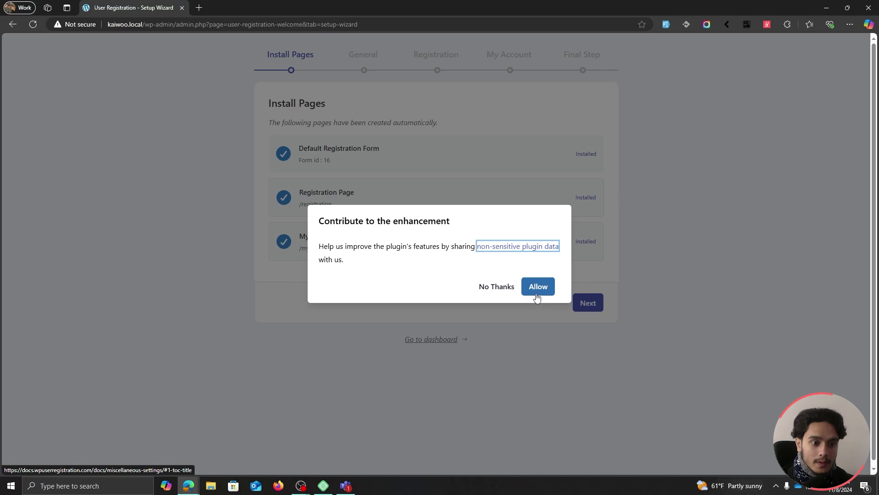
click(537, 296)
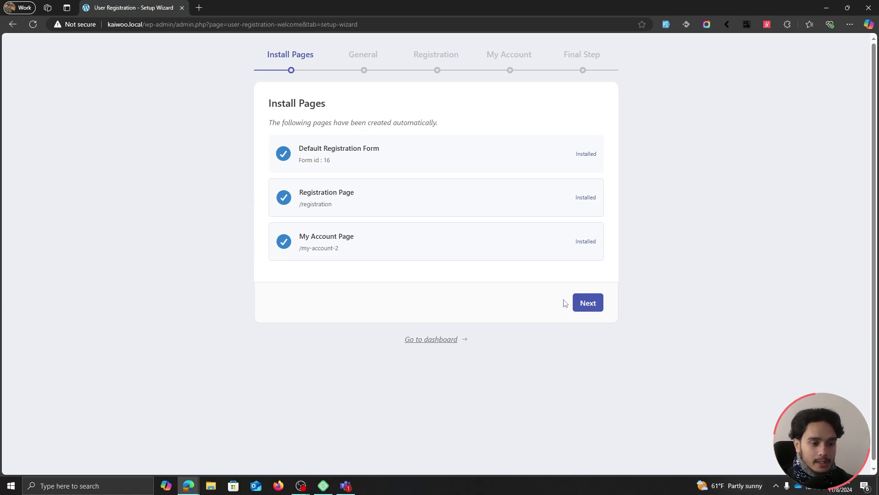
click(588, 306)
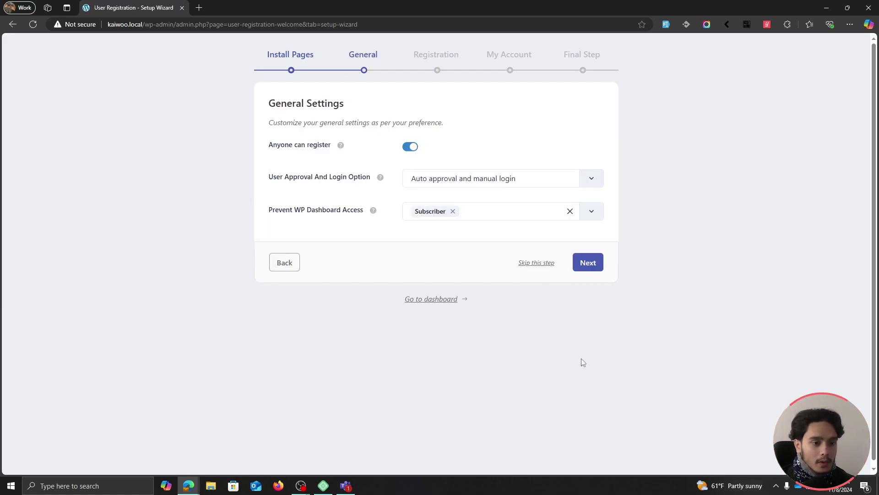
click(591, 263)
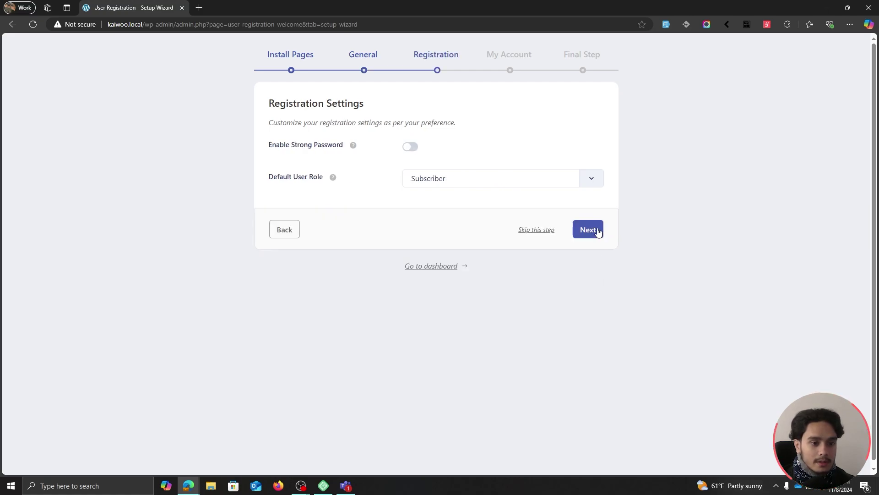
click(598, 232)
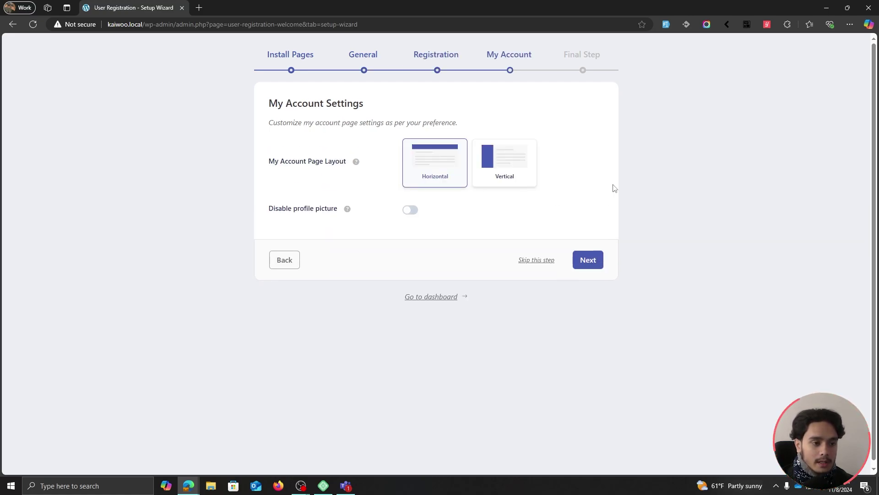
click(598, 260)
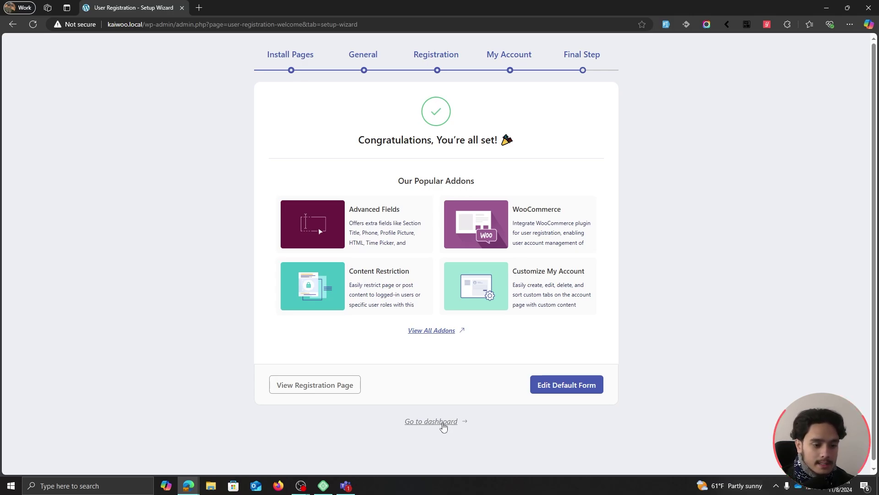
click(442, 423)
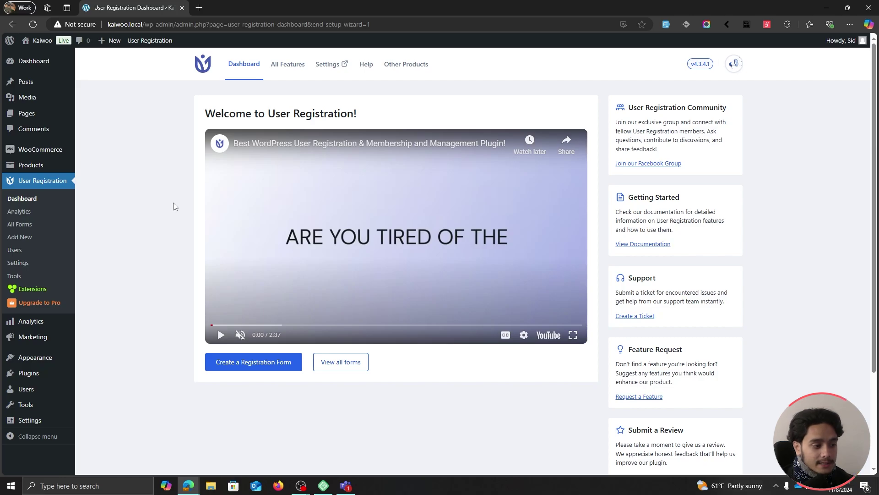
Paste the license key for User Registration ( Pro ) in the installed plugins list and activate the license
click(29, 373)
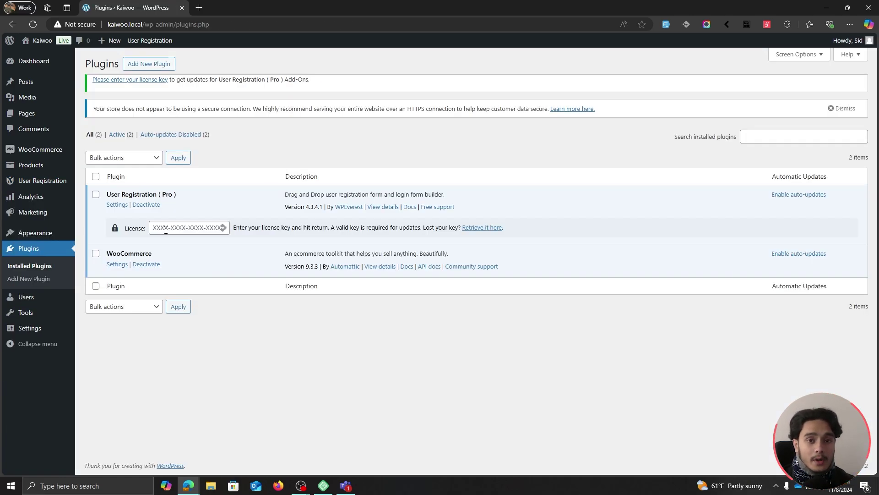
click(165, 231)
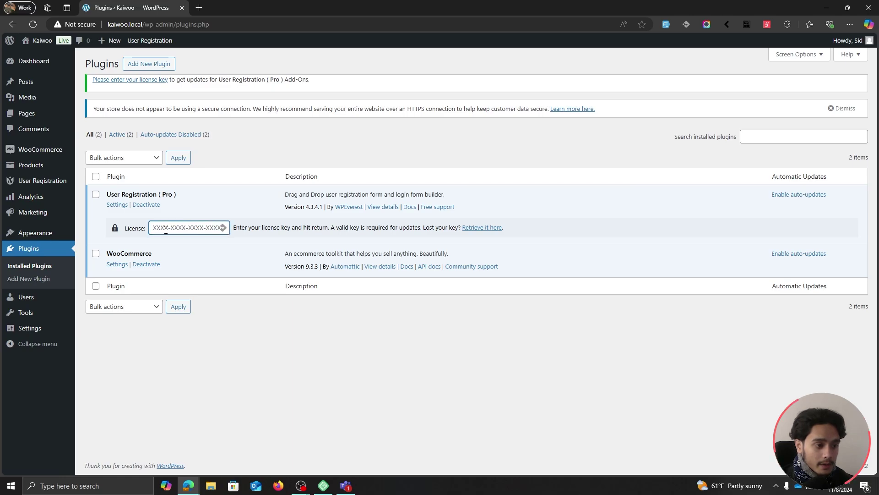
click(166, 230)
click(189, 228)
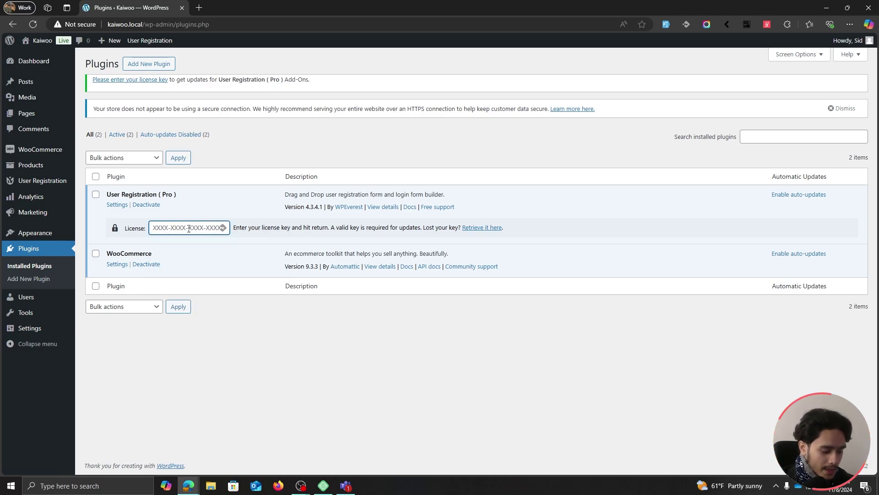
key(ctrl+v)
key(Return)
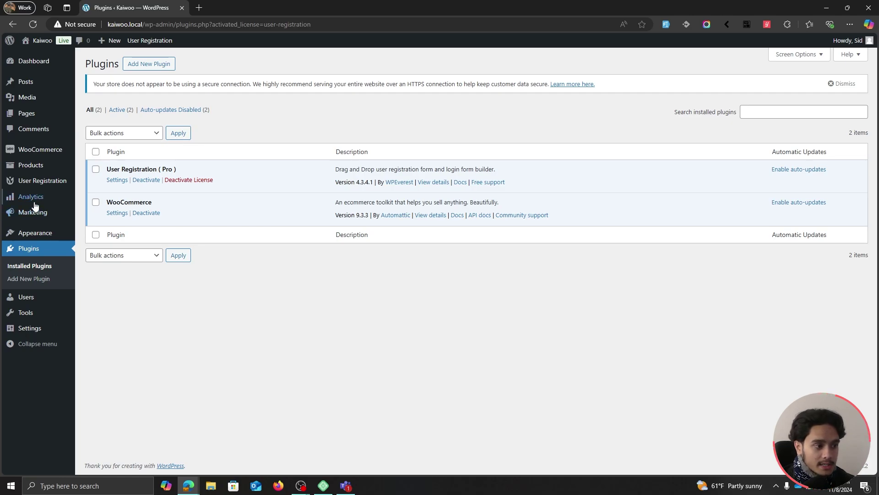
Enable the WooCommerce Integration add-on among the User Registration extensions
mouse_move(41, 181)
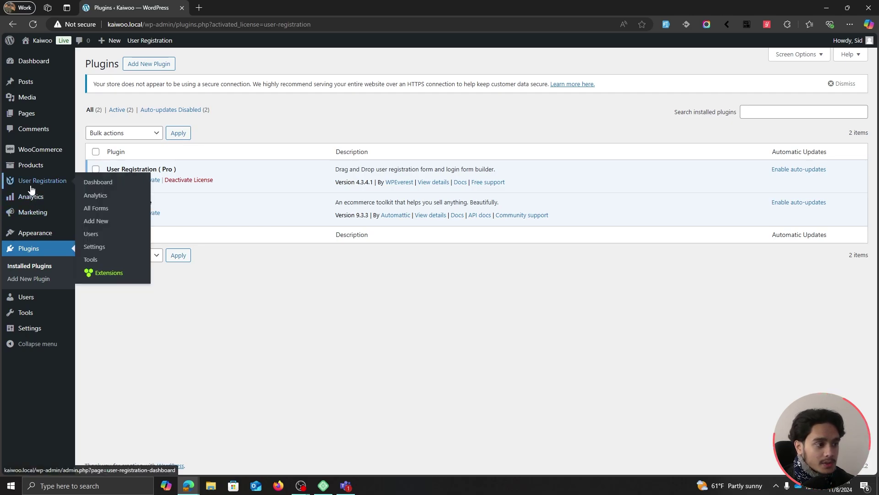
click(109, 274)
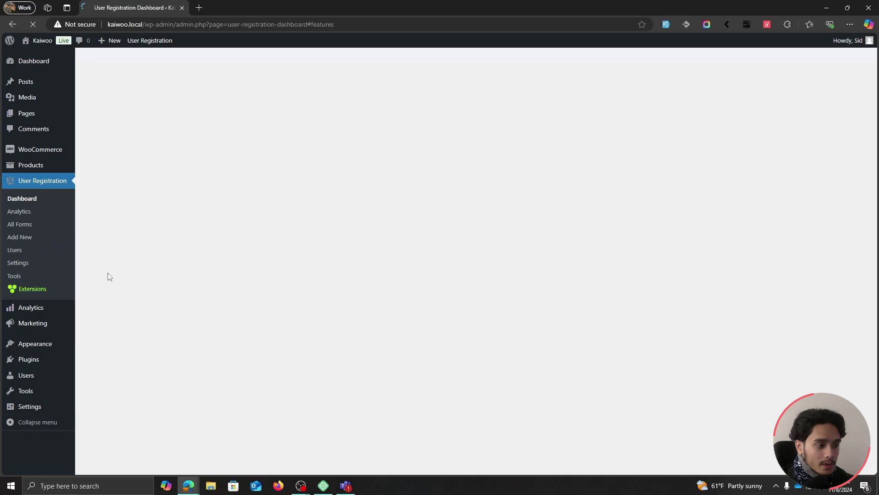
scroll(755, 255, down, 8)
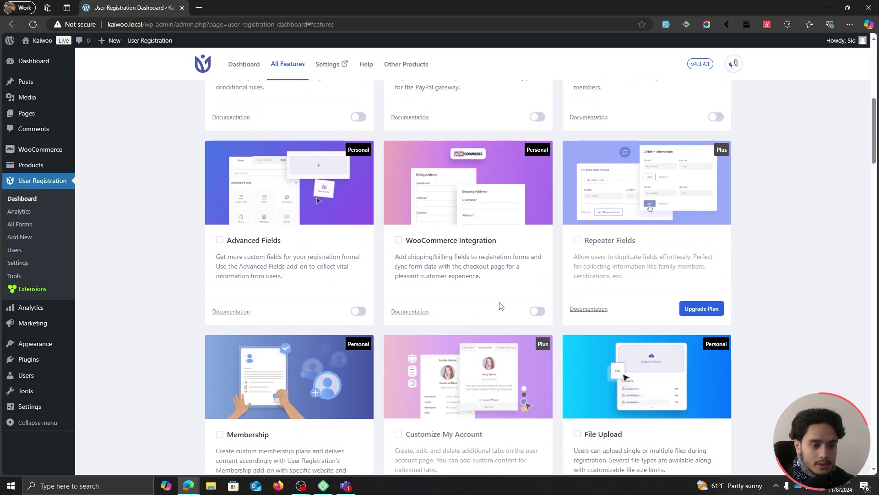
click(537, 311)
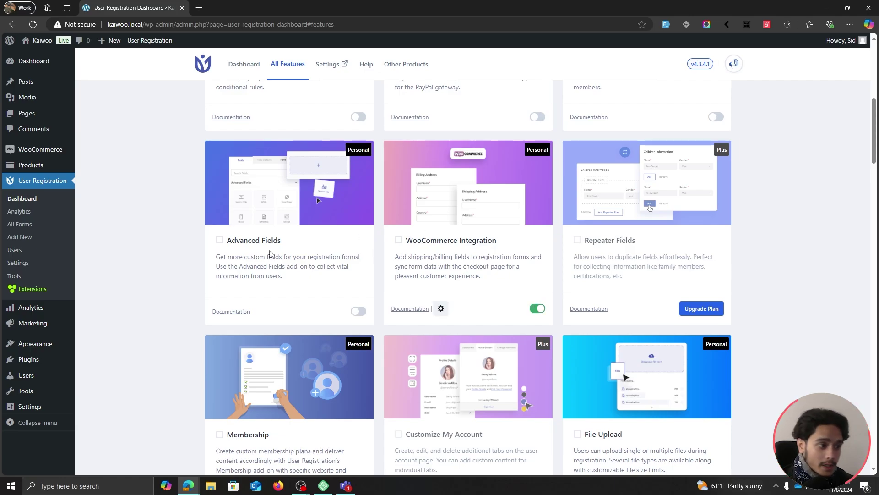
Open the Default form from the list of all registration forms for editing
click(35, 229)
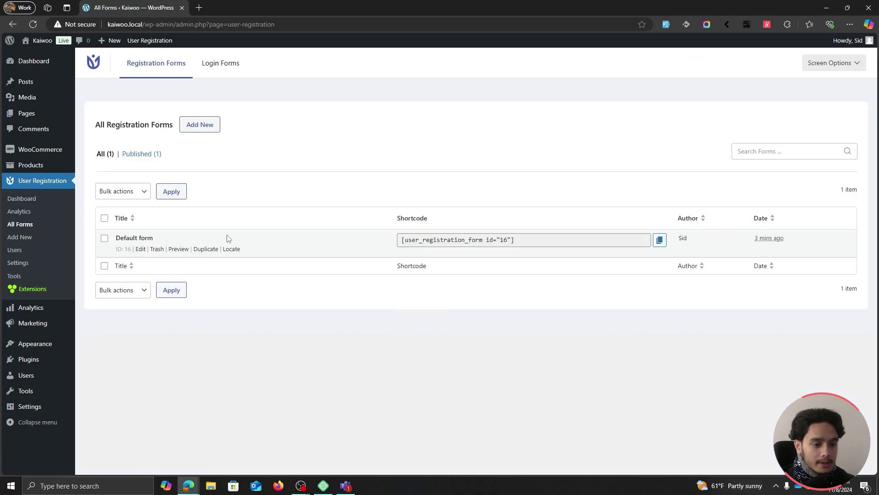
click(140, 249)
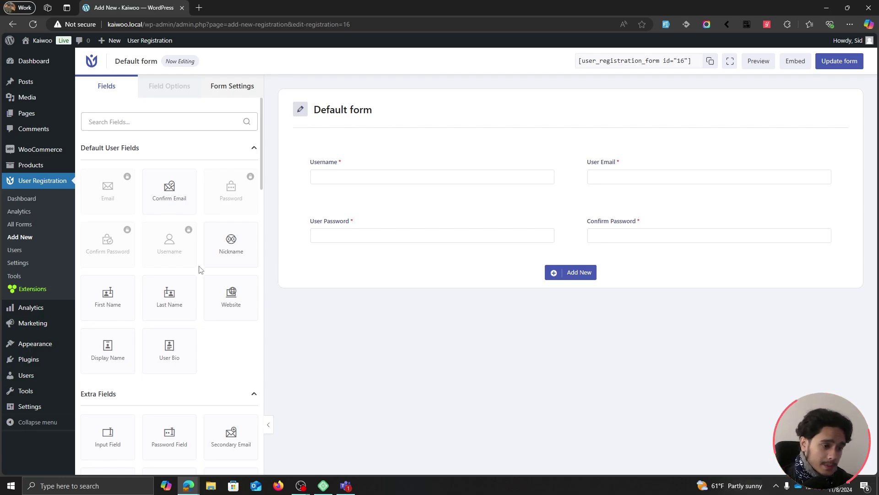
scroll(200, 270, down, 1)
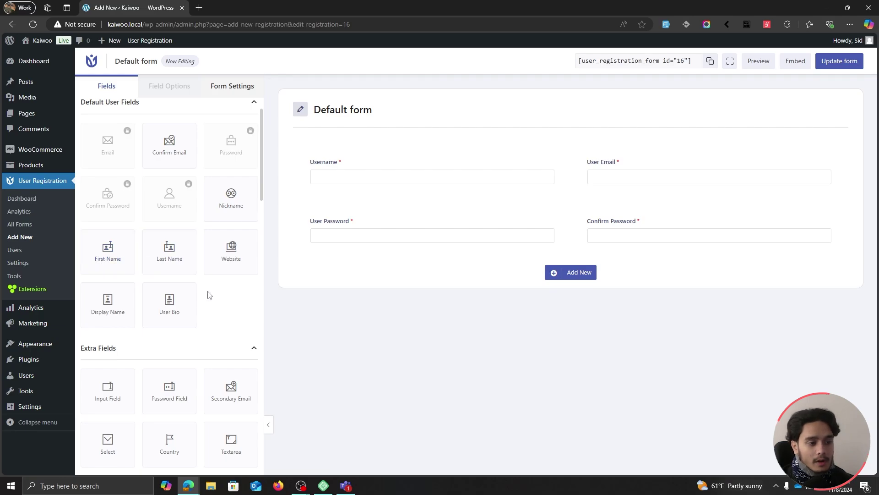
drag(108, 250, 387, 167)
click(554, 160)
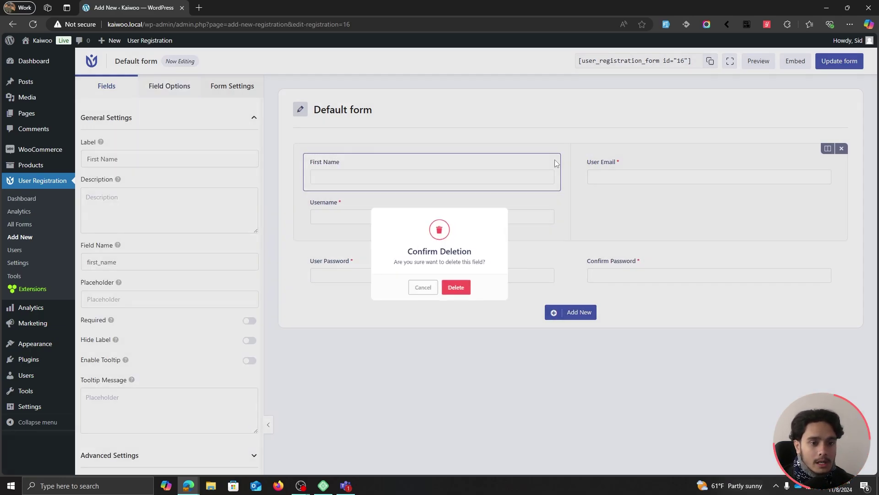
click(467, 299)
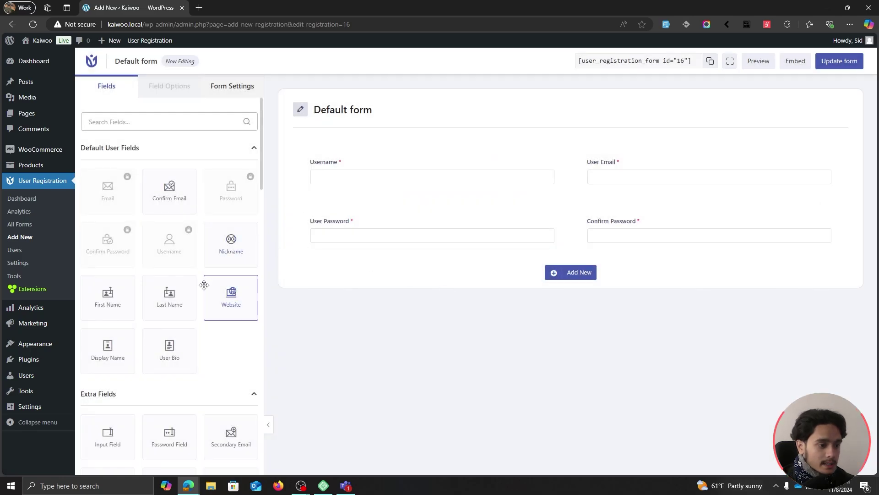
Add a Date field beneath User Email in the Default form and label it "Date of birth"
scroll(200, 291, down, 4)
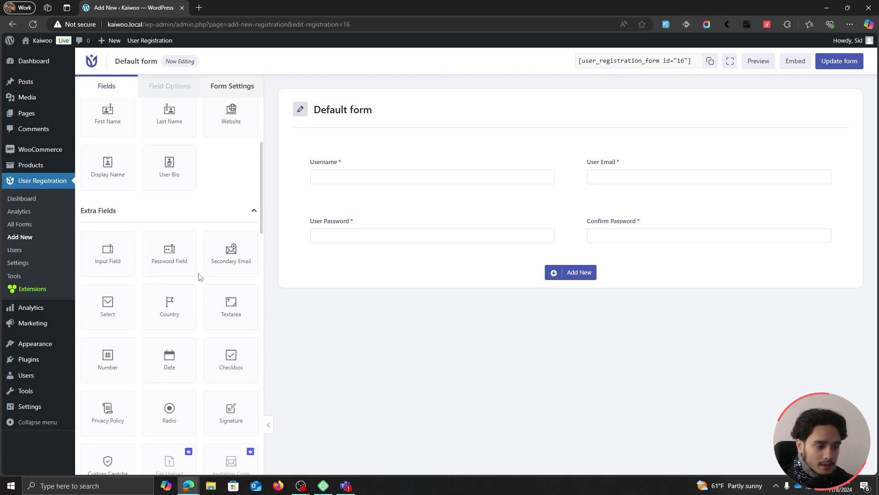
scroll(200, 277, down, 1)
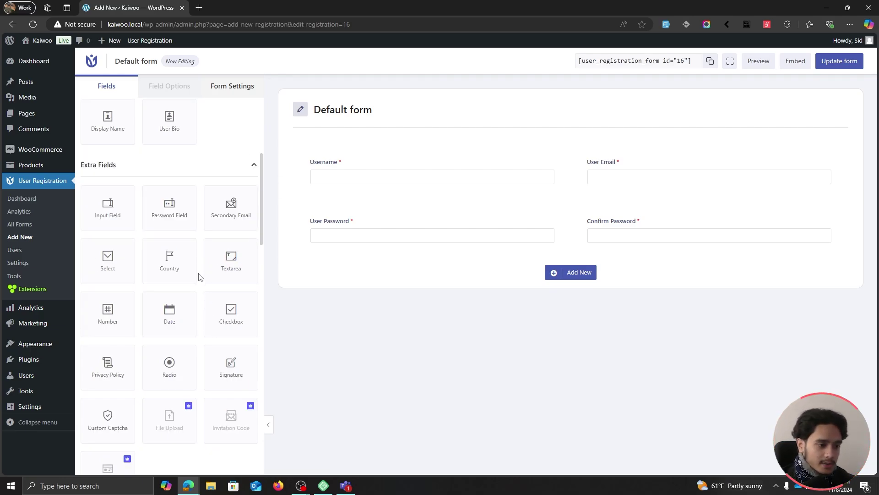
scroll(200, 277, down, 1)
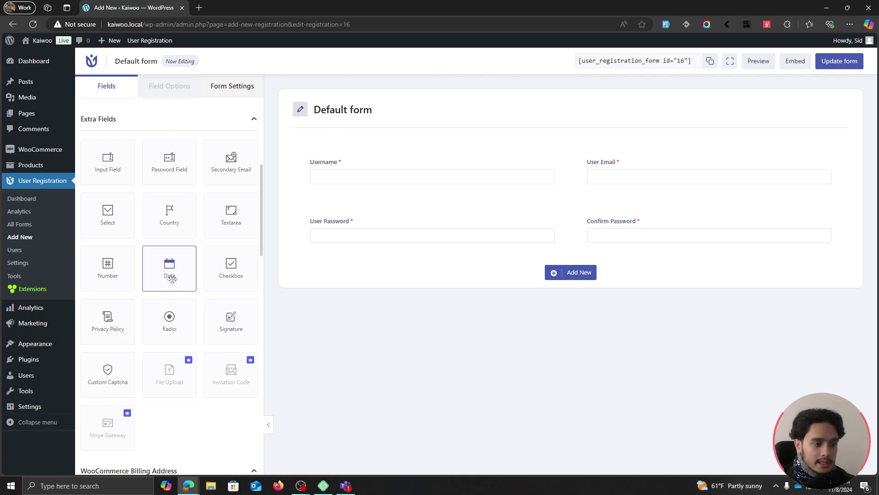
drag(172, 278, 635, 213)
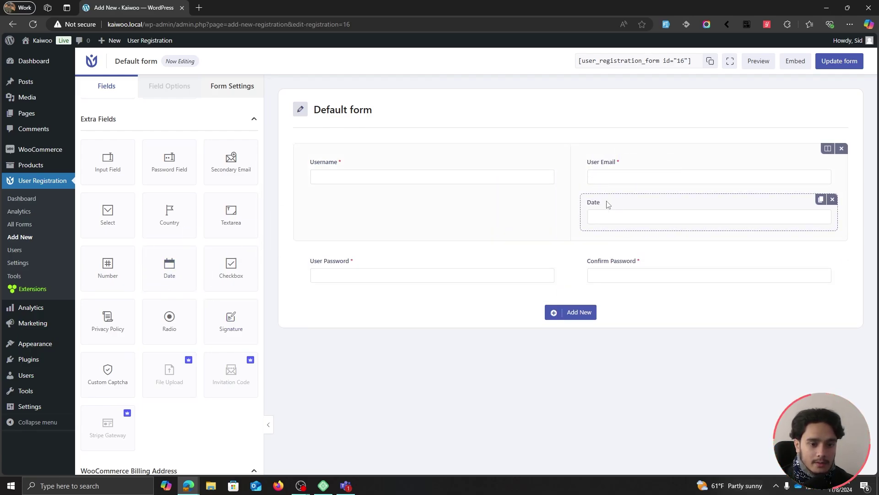
click(613, 206)
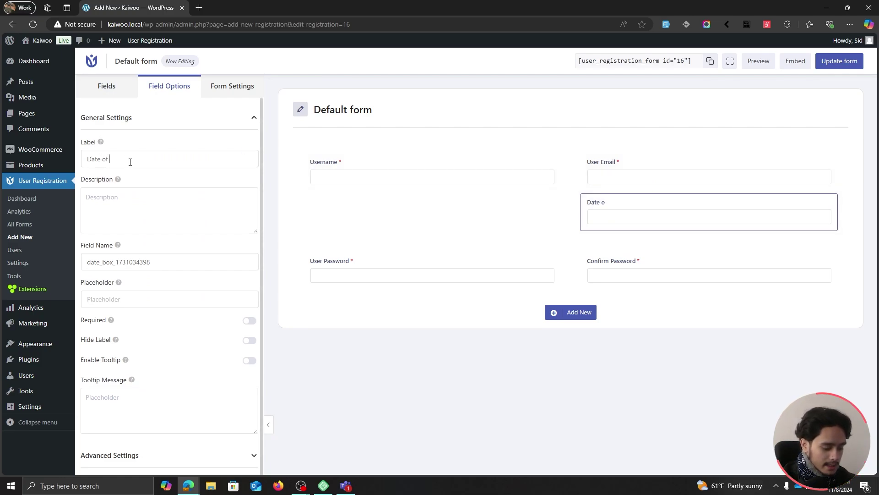
text(birth)
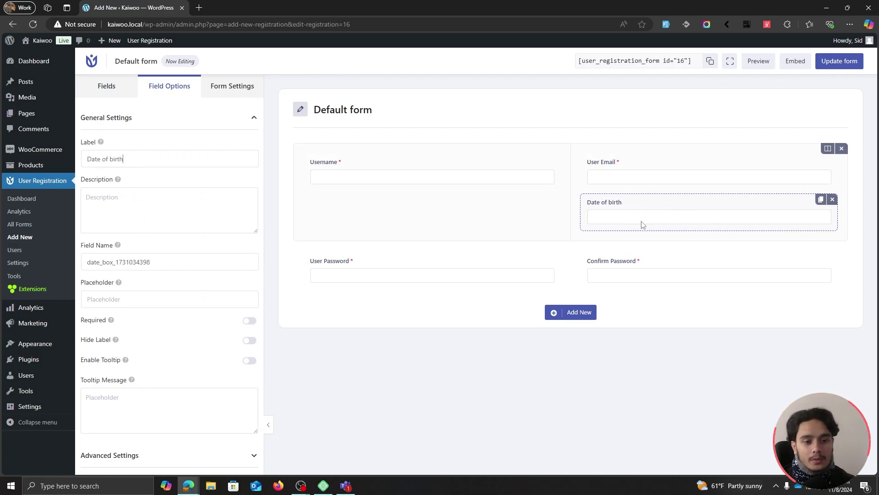
Add a Number field beneath Username in the Default form and label it "Phone number"
click(114, 87)
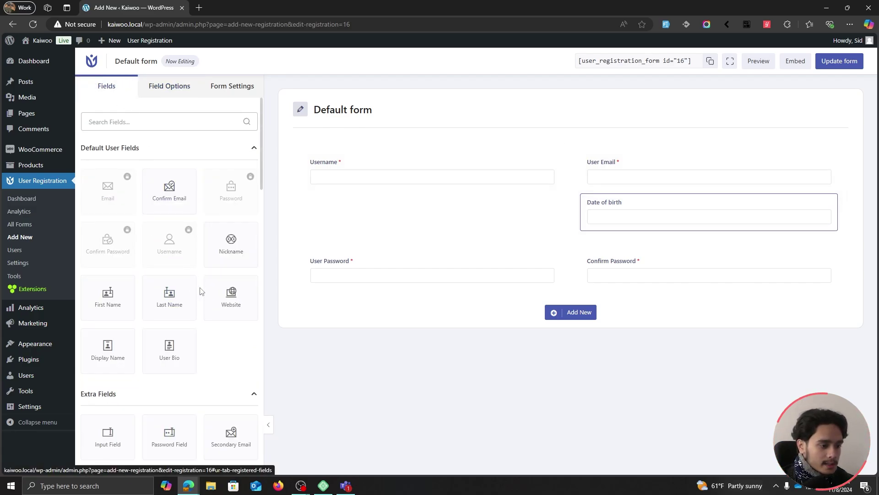
scroll(202, 291, down, 4)
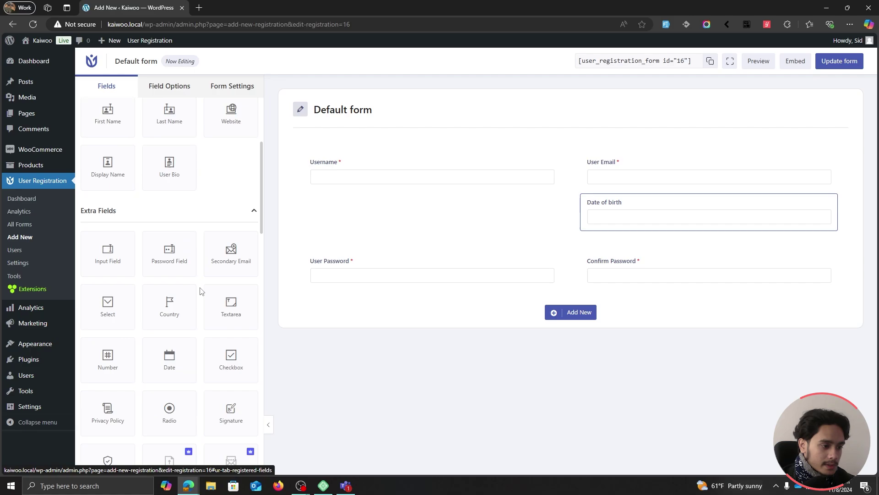
scroll(202, 292, down, 1)
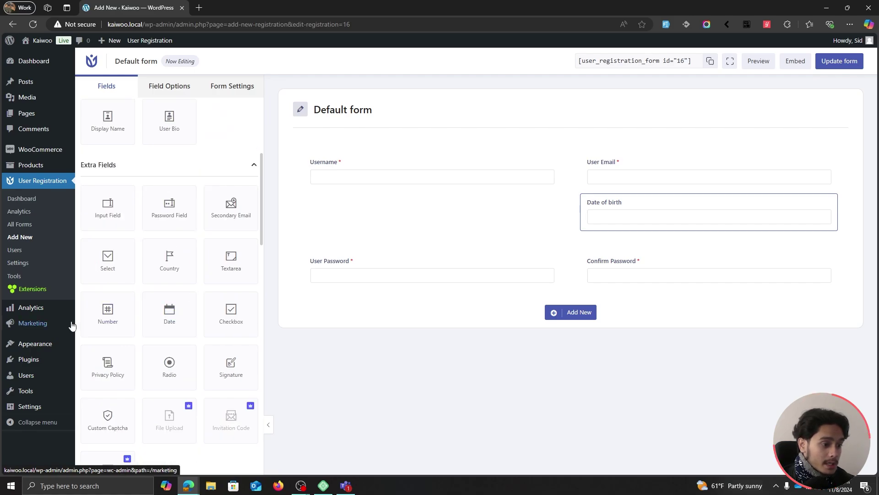
drag(112, 306, 391, 201)
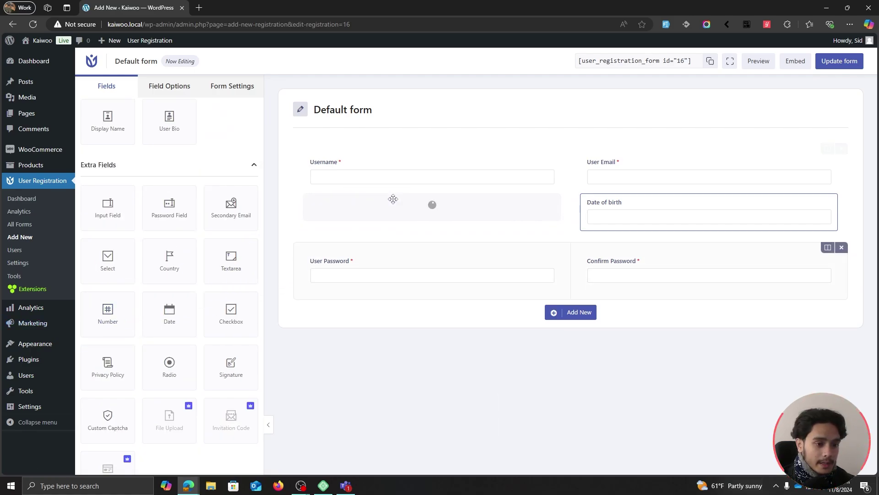
click(392, 204)
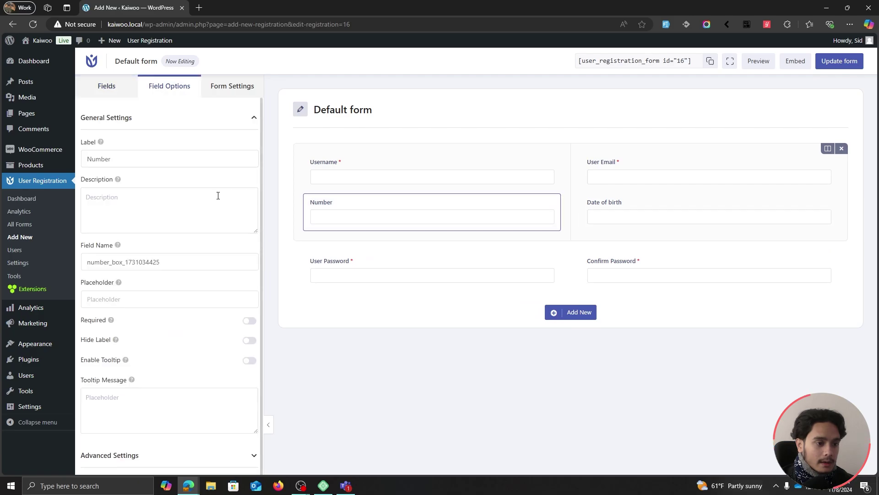
mouse_move(67, 155)
text(Ph)
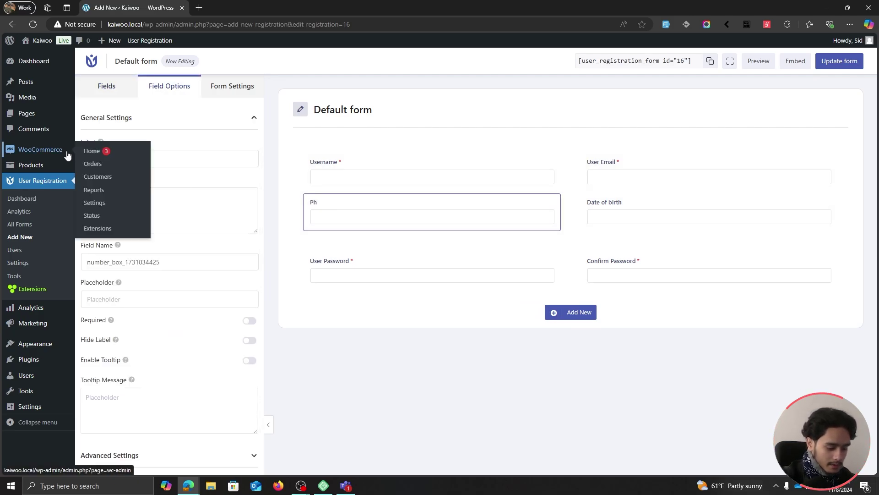
text(one number)
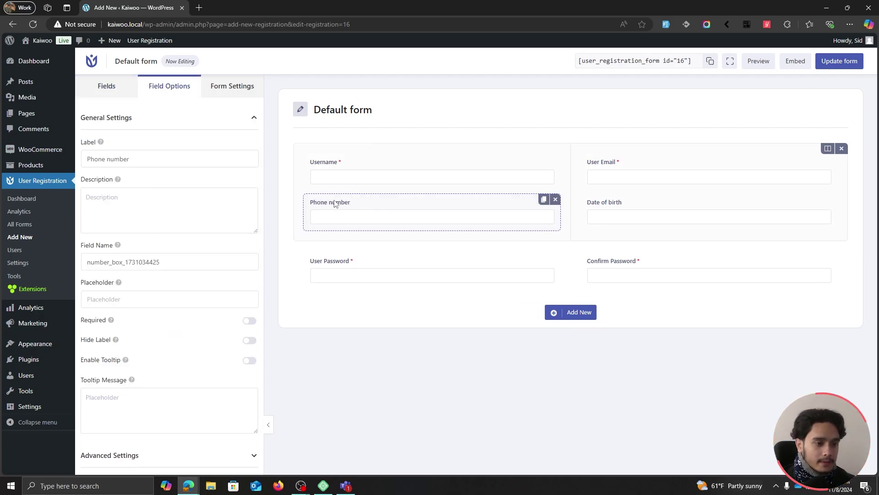
Make the Phone number and Date of birth fields required and update the form
click(249, 321)
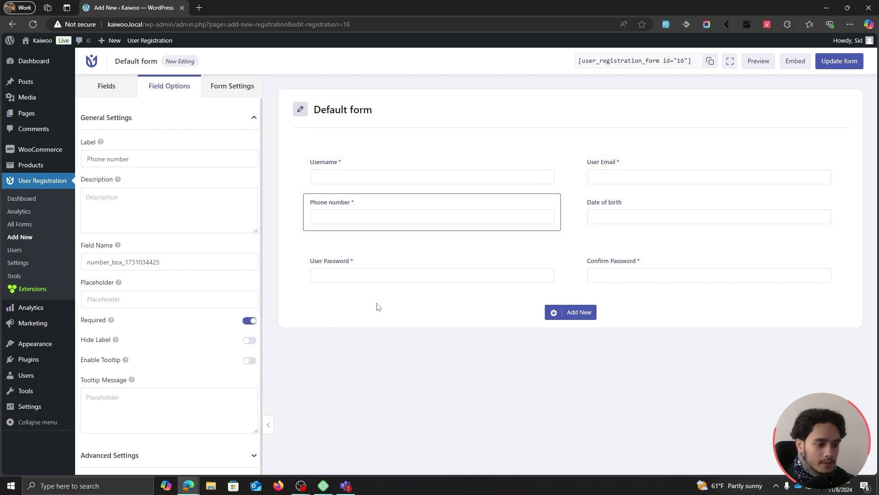
click(627, 206)
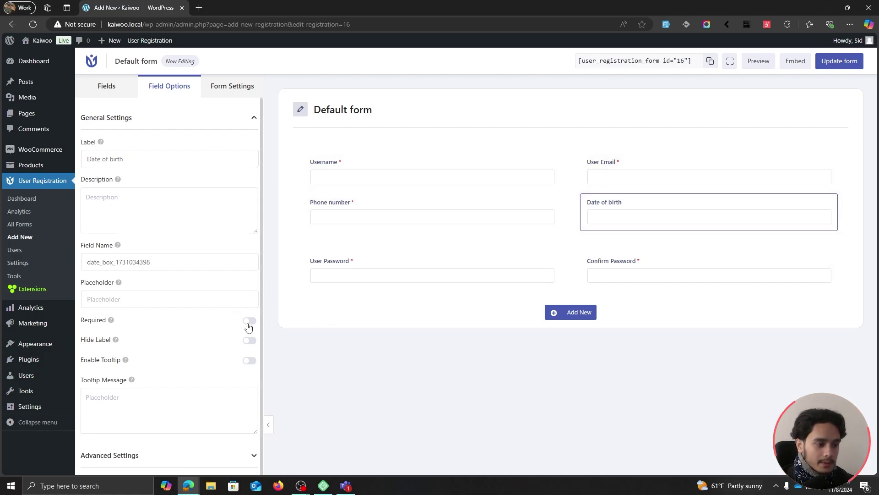
click(249, 323)
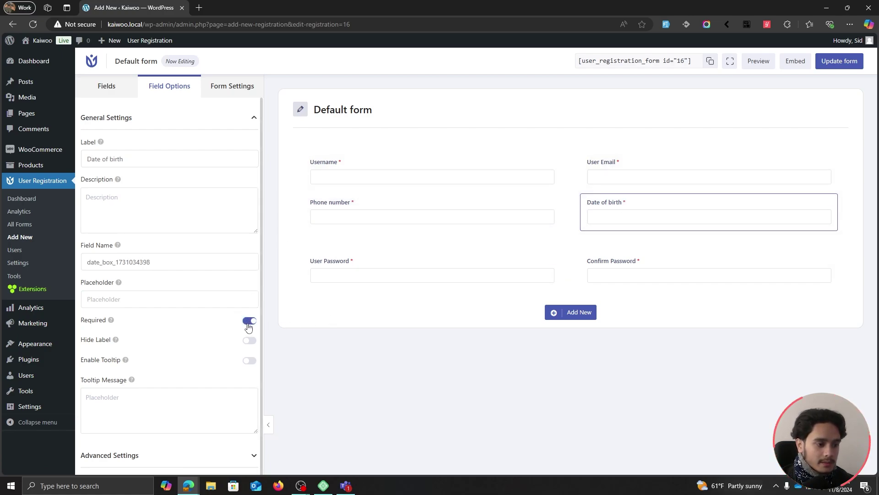
click(834, 66)
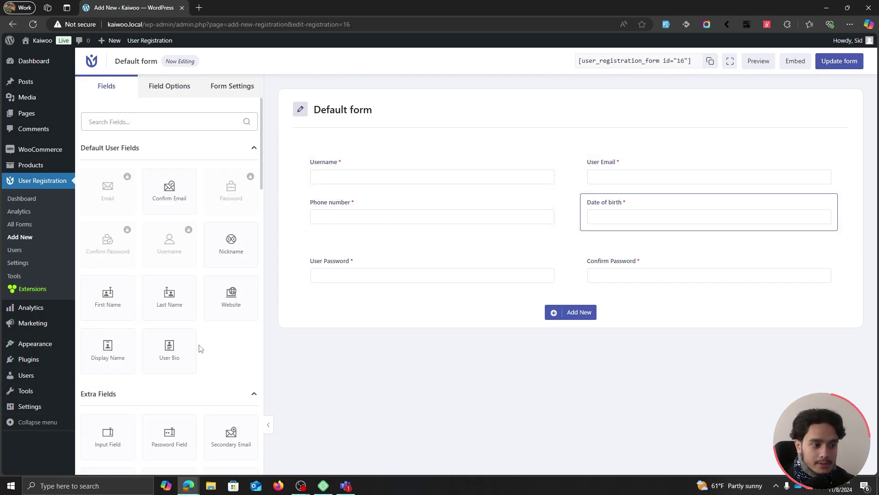
Add a new row beneath the password fields and place the WooCommerce Billing Address field in it
scroll(199, 349, down, 5)
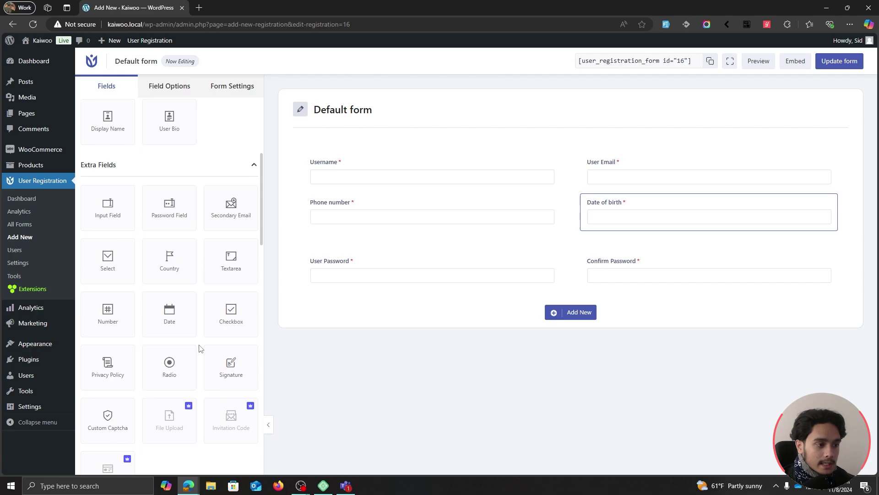
scroll(200, 349, down, 10)
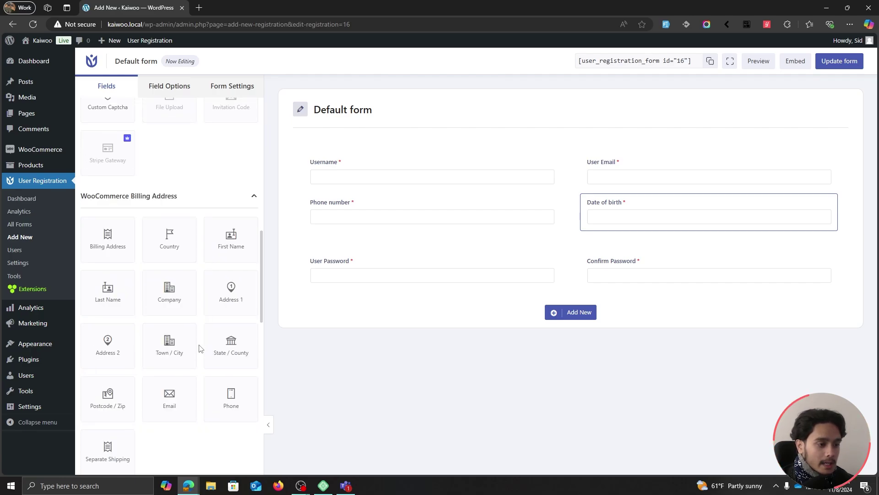
scroll(199, 349, down, 2)
scroll(200, 349, up, 6)
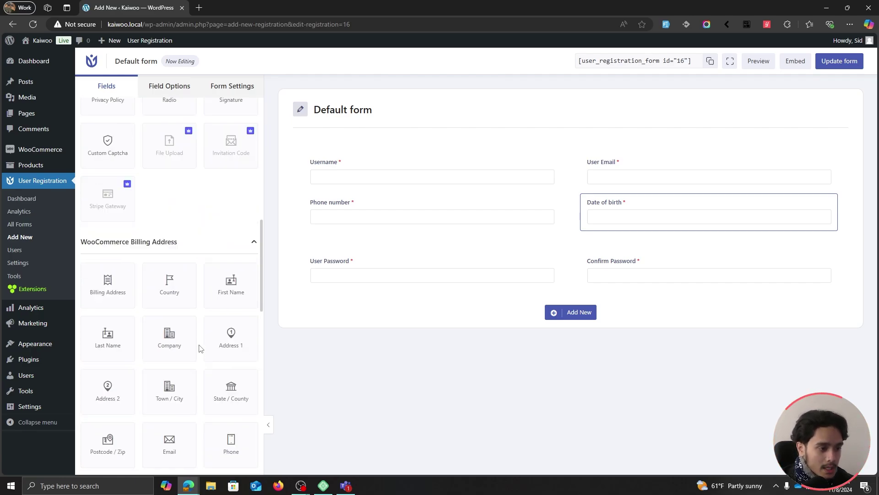
scroll(200, 349, down, 2)
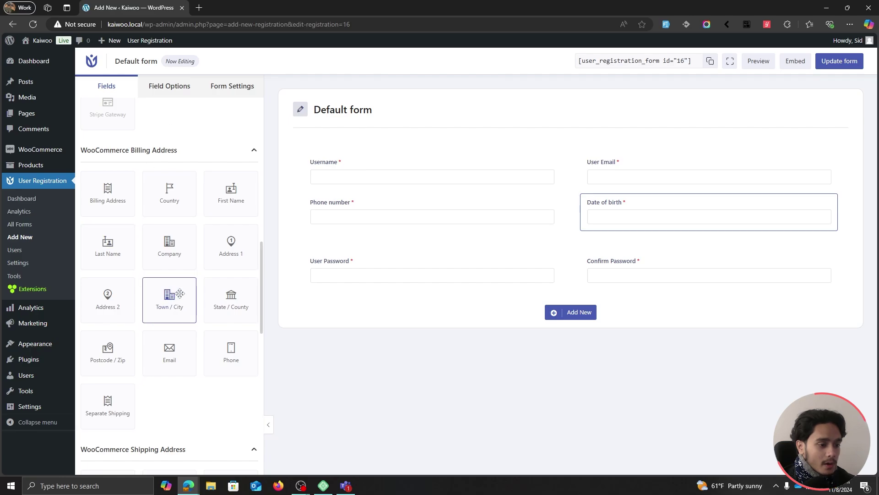
scroll(200, 303, down, 6)
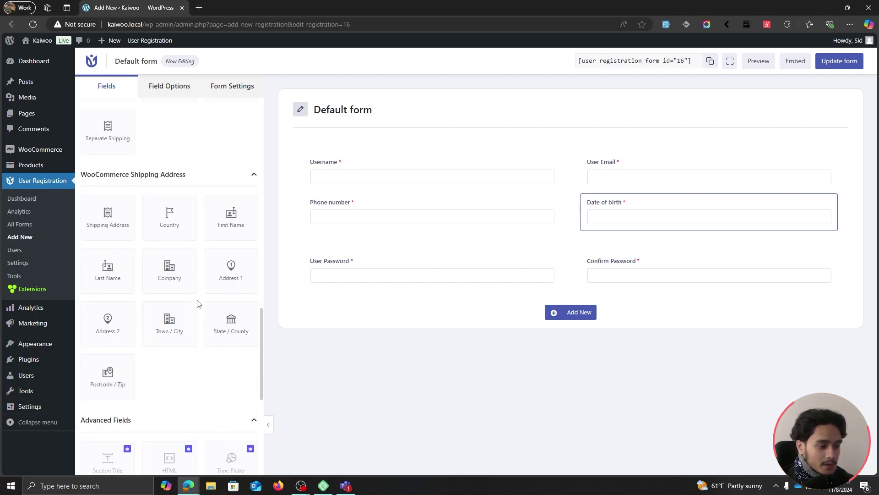
scroll(198, 303, up, 6)
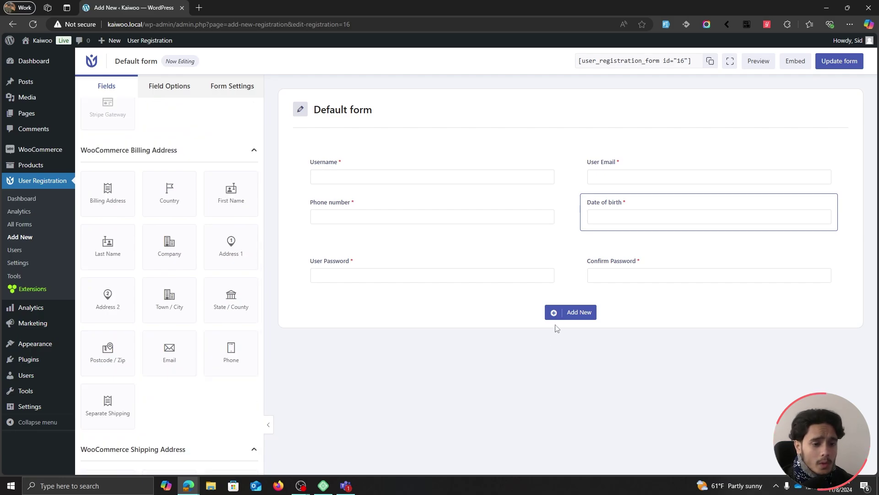
click(570, 311)
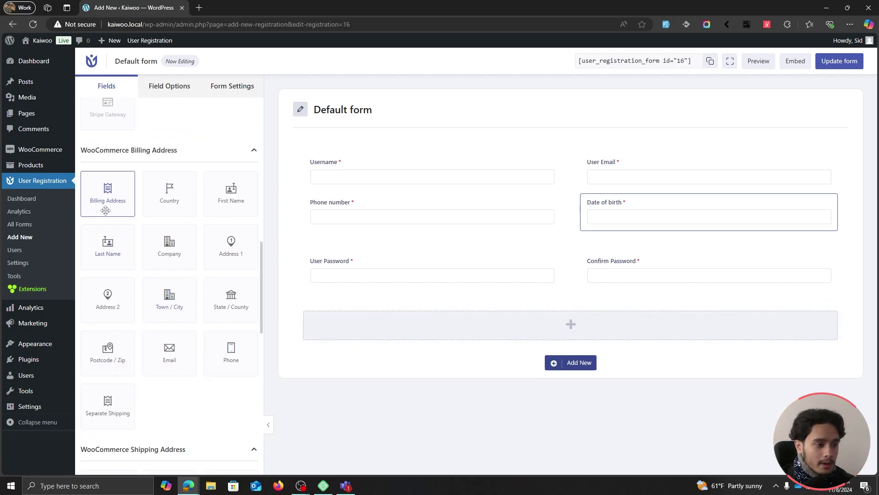
drag(105, 202, 373, 325)
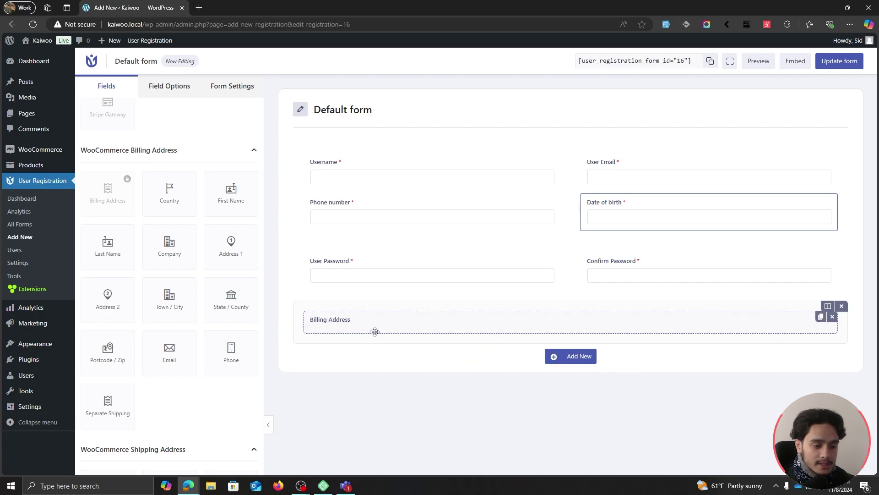
Add a two-column row below Billing Address and place the billing First Name and Last Name fields side by side in it
click(580, 357)
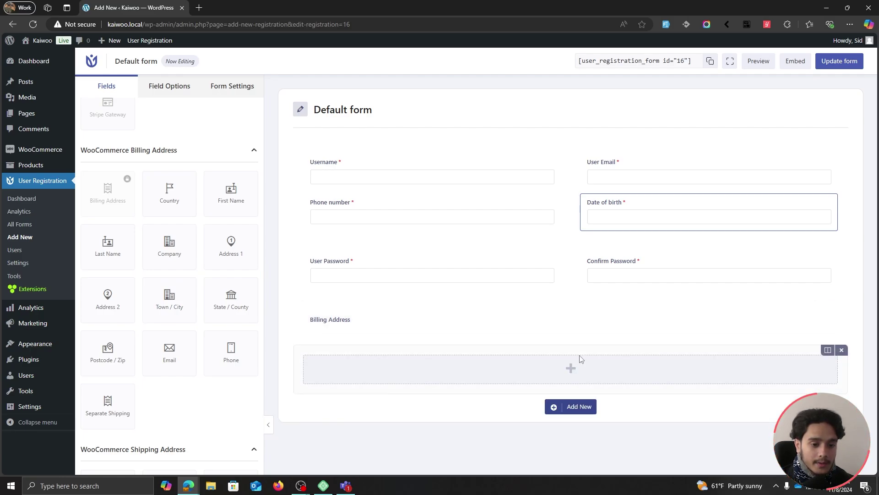
click(828, 350)
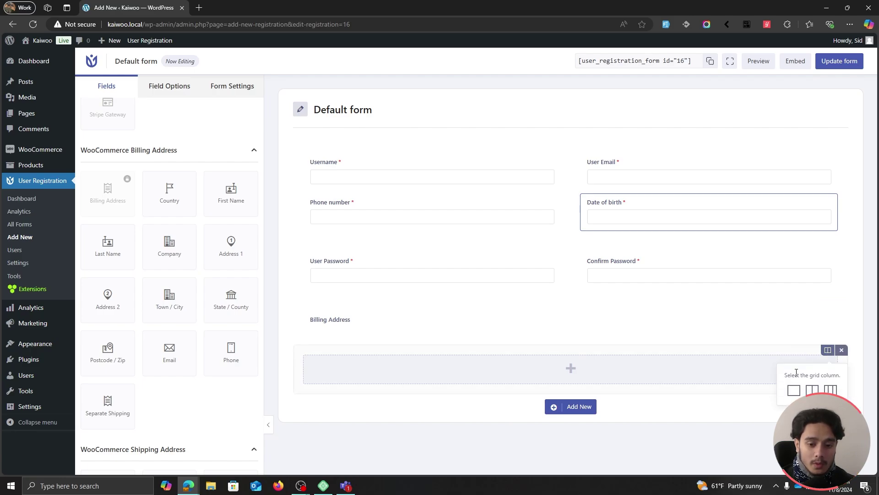
click(813, 390)
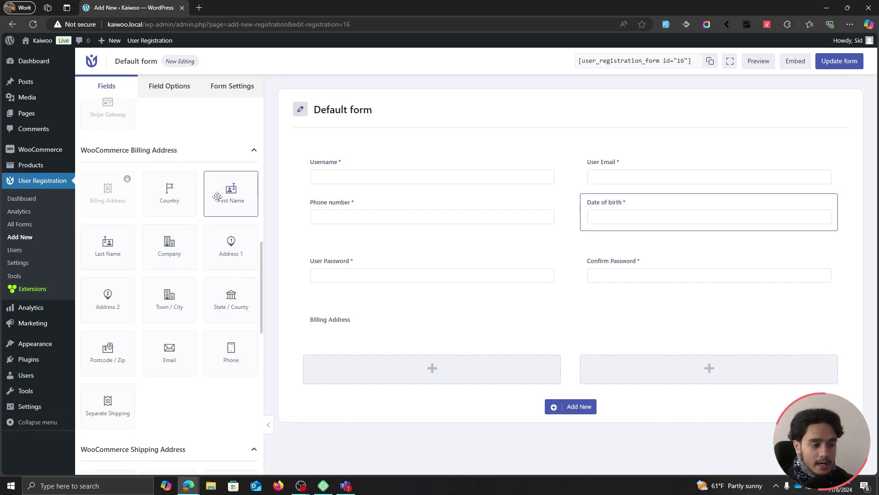
drag(217, 197, 333, 354)
drag(383, 375, 383, 377)
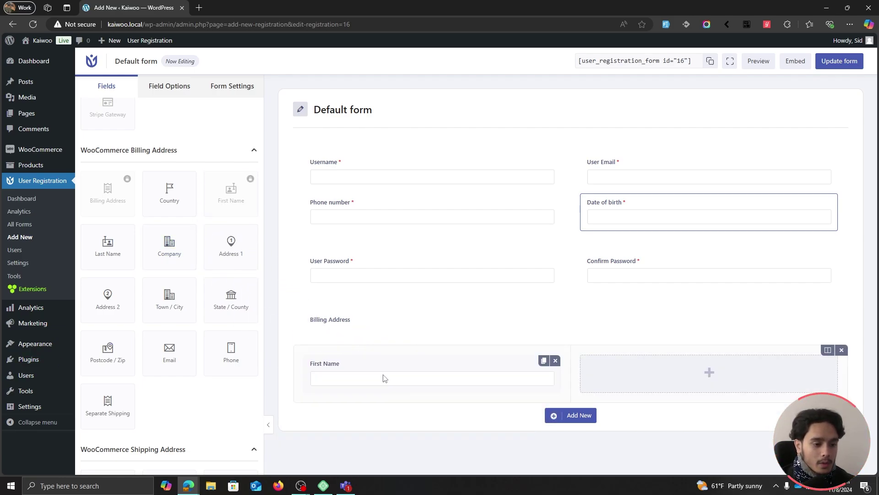
drag(104, 246, 683, 388)
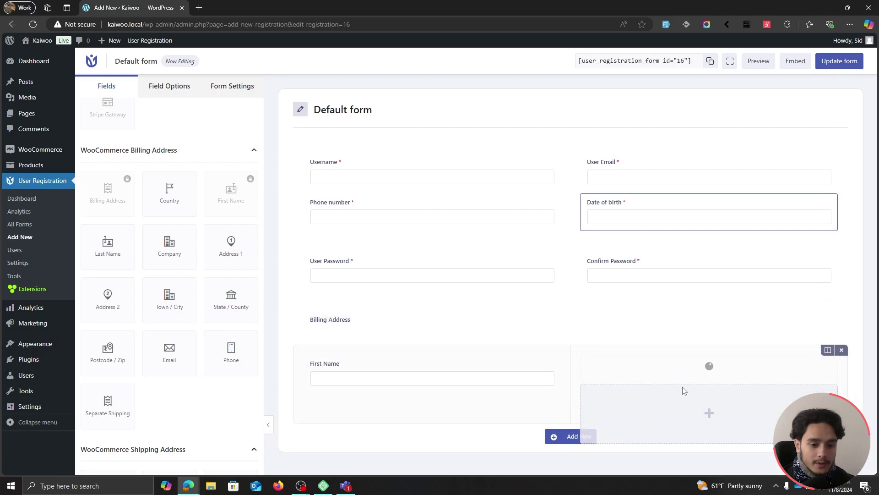
Add the billing Country and Address 1 fields beneath the name fields, with Town / City and Postcode / Zip below them
drag(177, 198, 400, 414)
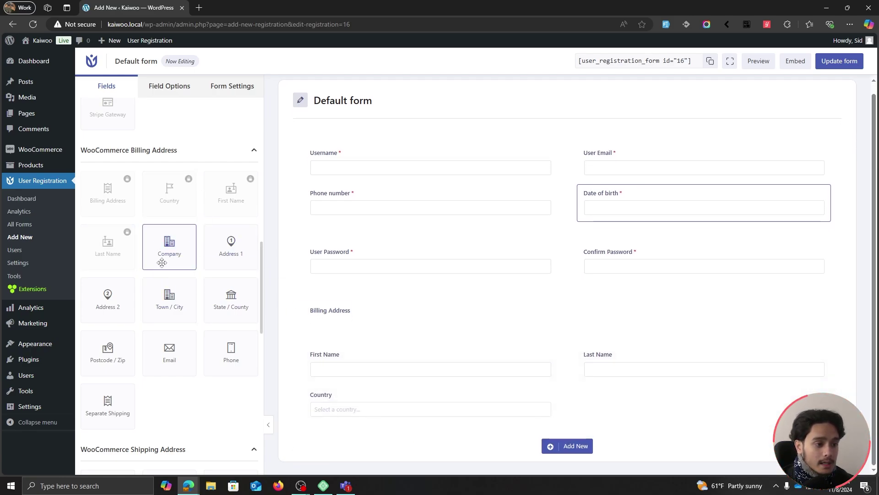
drag(229, 255, 703, 397)
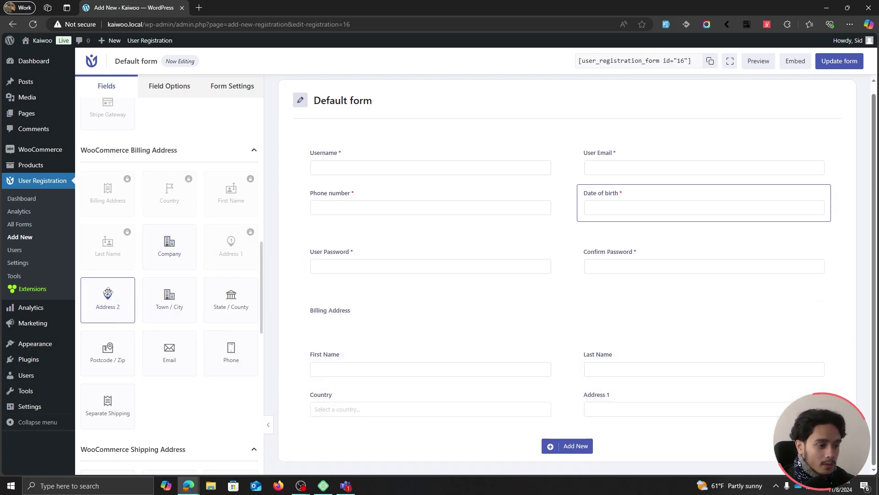
drag(164, 302, 394, 429)
scroll(442, 388, down, 1)
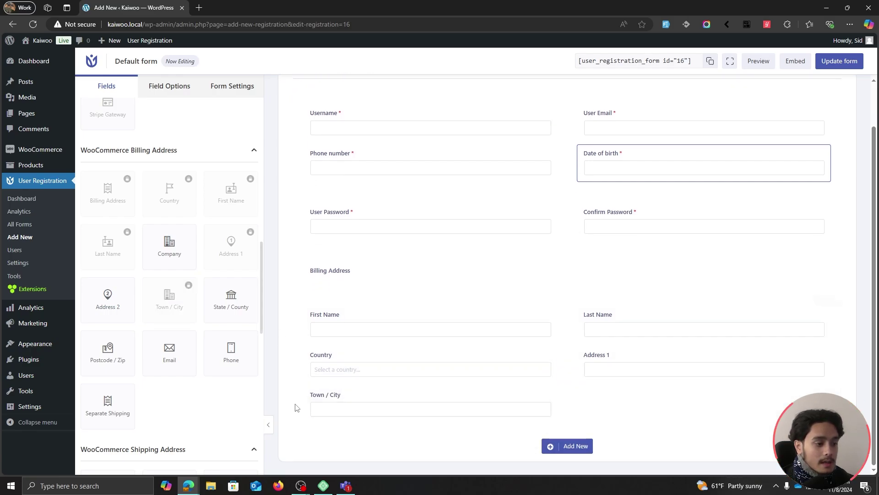
drag(121, 367, 654, 413)
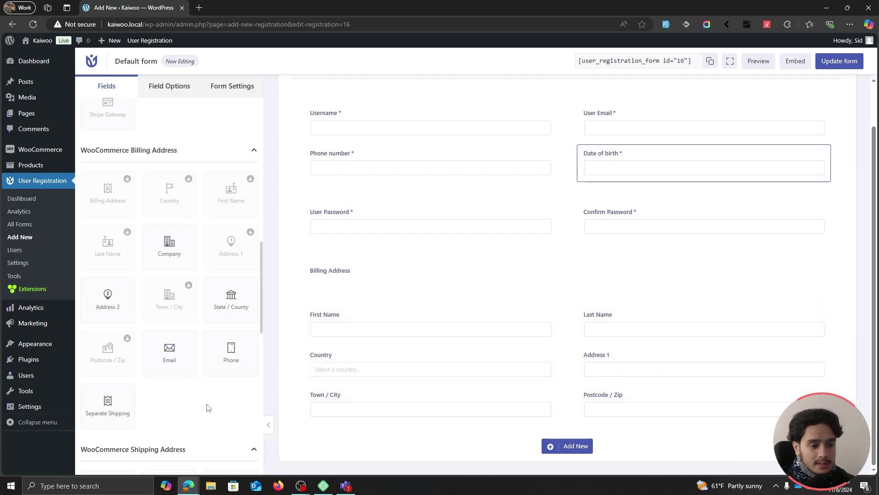
Insert the billing Email field between First Name and Country, and the Phone field between Last Name and Address 1
drag(170, 353, 386, 361)
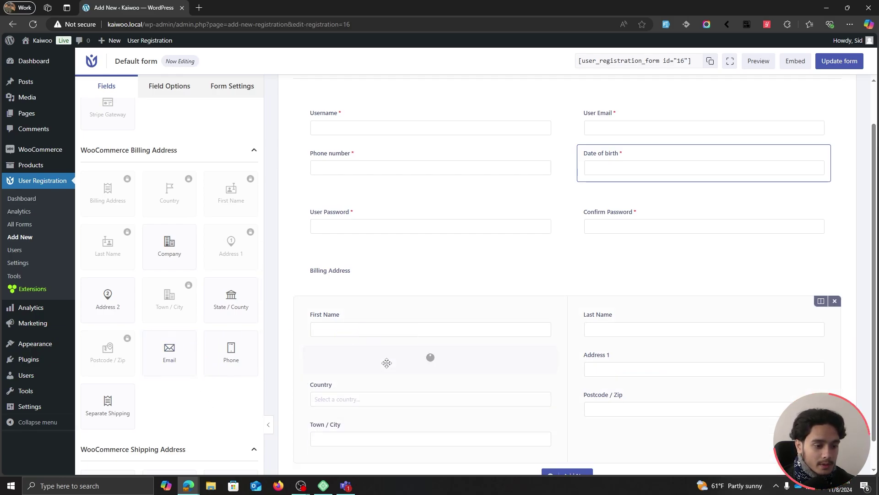
drag(208, 365, 578, 375)
scroll(569, 365, down, 2)
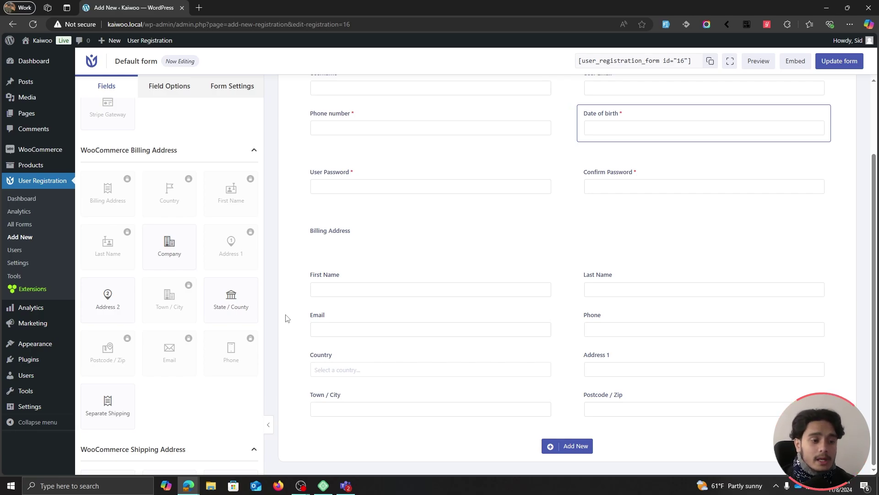
Add the Separate Shipping field beneath Town / City in the billing section
scroll(212, 313, down, 2)
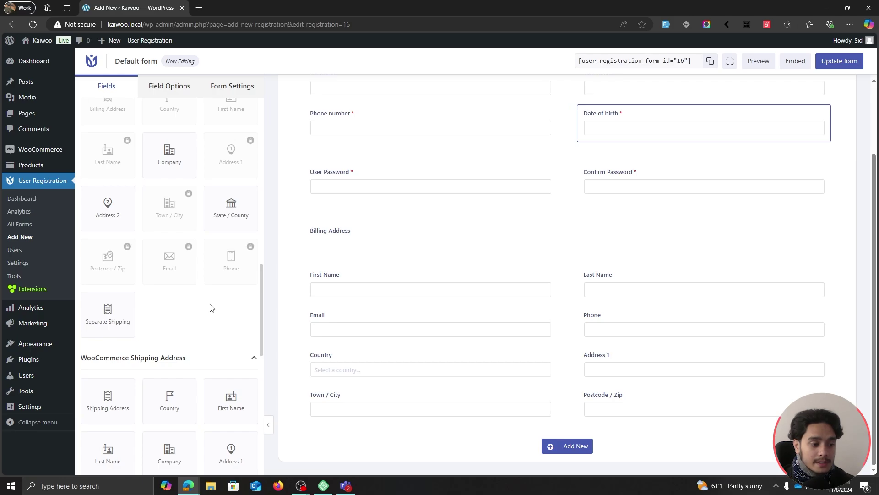
scroll(208, 306, down, 2)
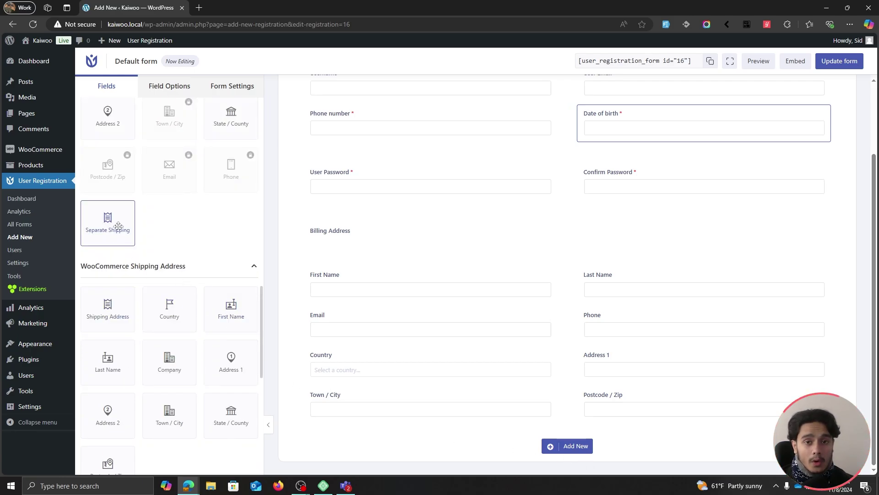
drag(118, 224, 415, 426)
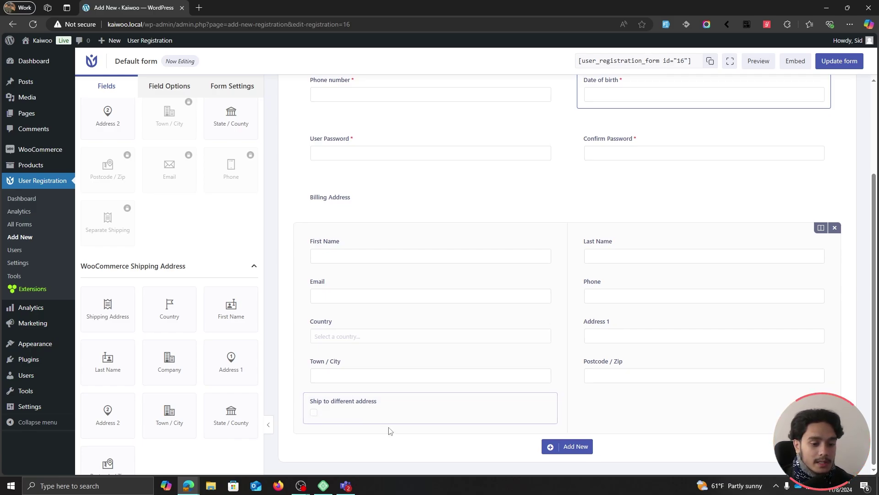
scroll(169, 295, down, 1)
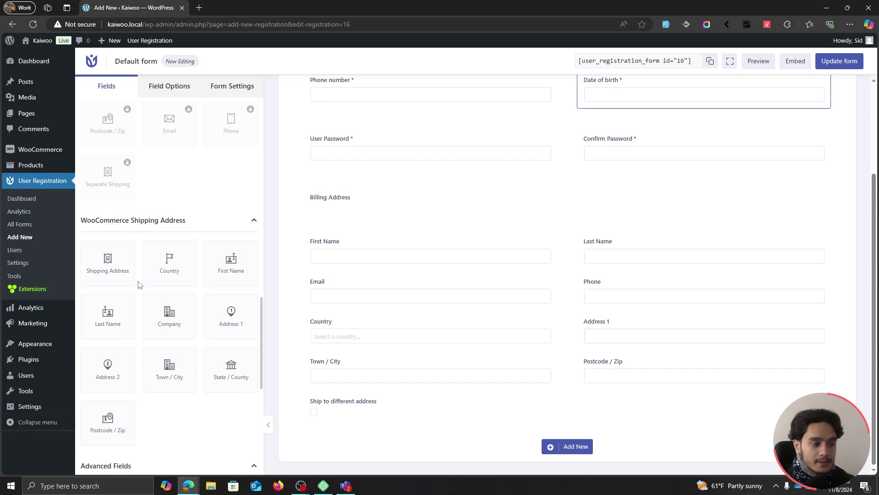
scroll(140, 284, down, 1)
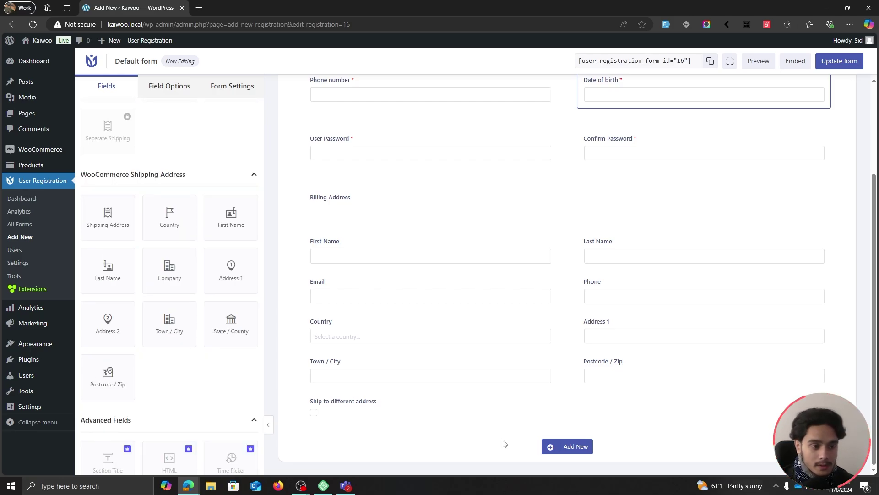
Add a row with the Shipping Address field below the billing section, and add an empty two-column row beneath it
click(569, 447)
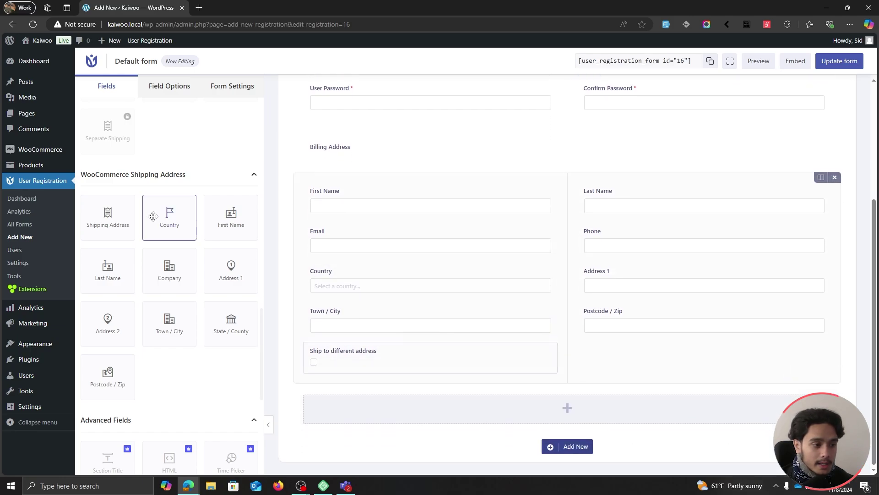
drag(120, 222, 467, 423)
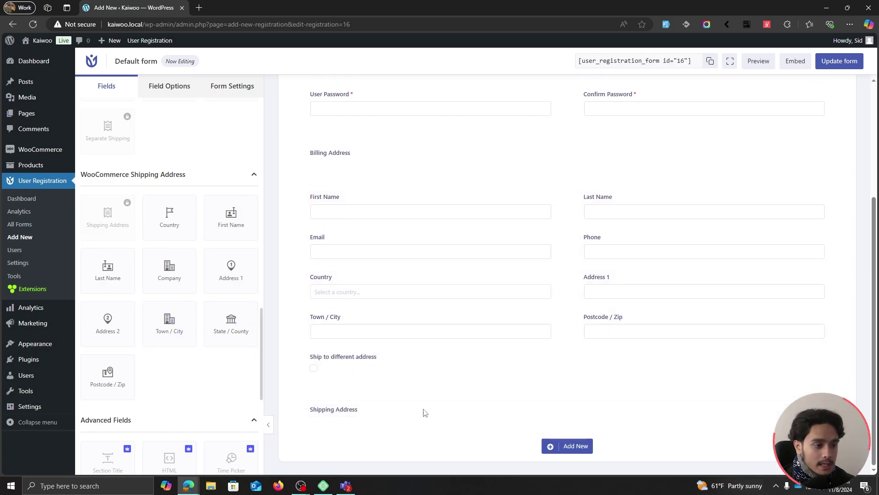
click(573, 446)
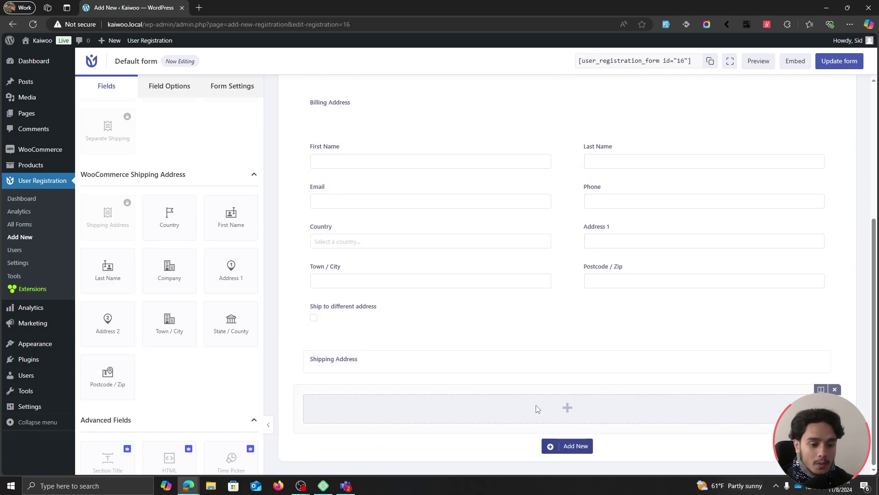
click(820, 389)
click(784, 414)
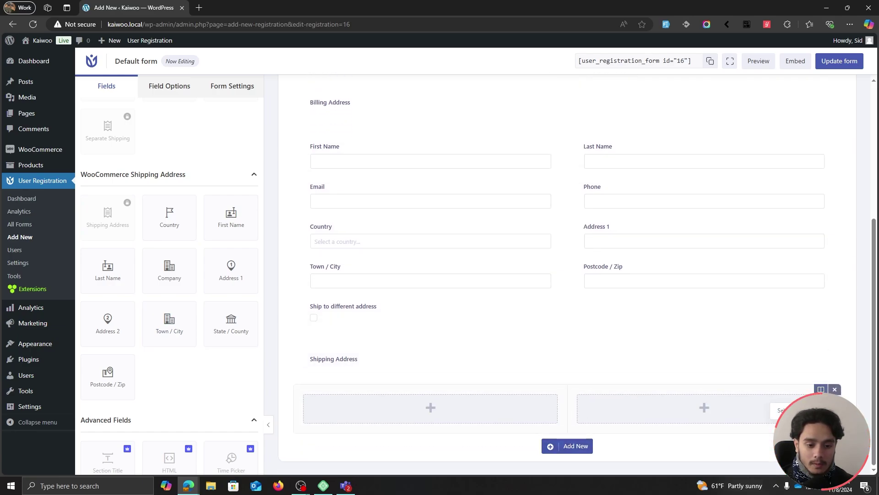
Fill the two-column row with shipping First Name and Last Name, Country and Address 1, and Town / City and Postcode / Zip as side-by-side pairs
drag(231, 218, 384, 408)
drag(110, 277, 702, 412)
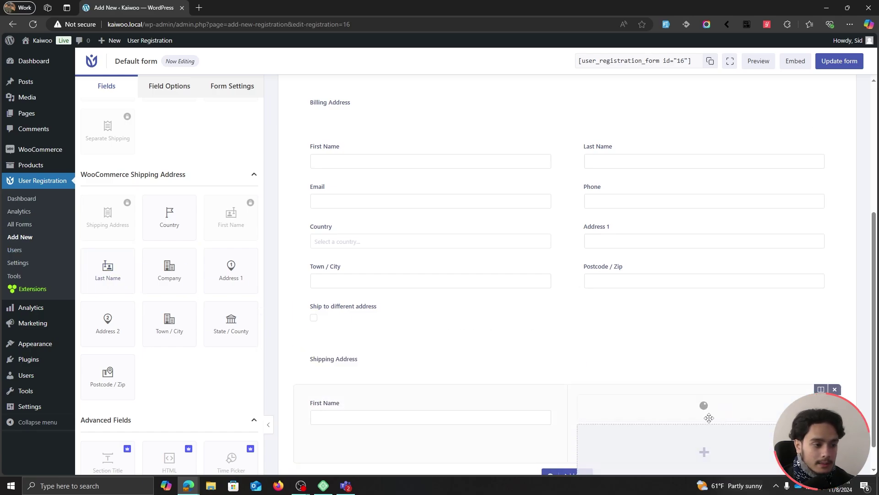
drag(232, 271, 412, 398)
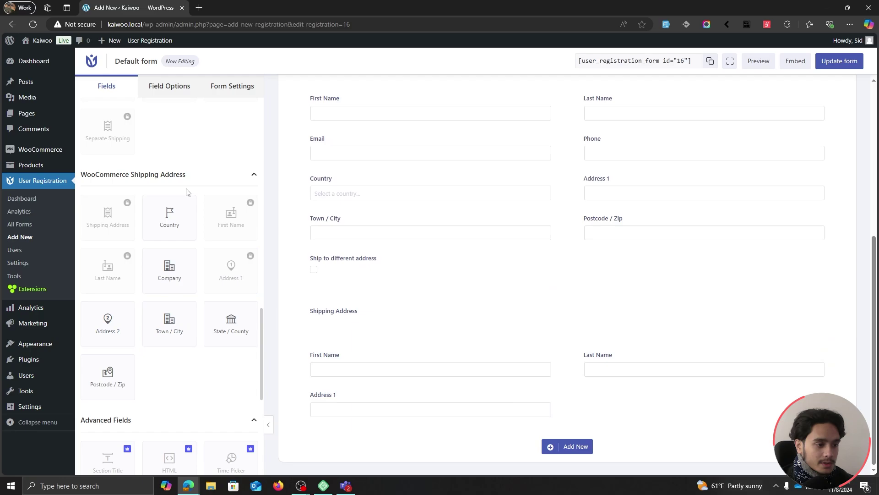
drag(185, 212, 687, 380)
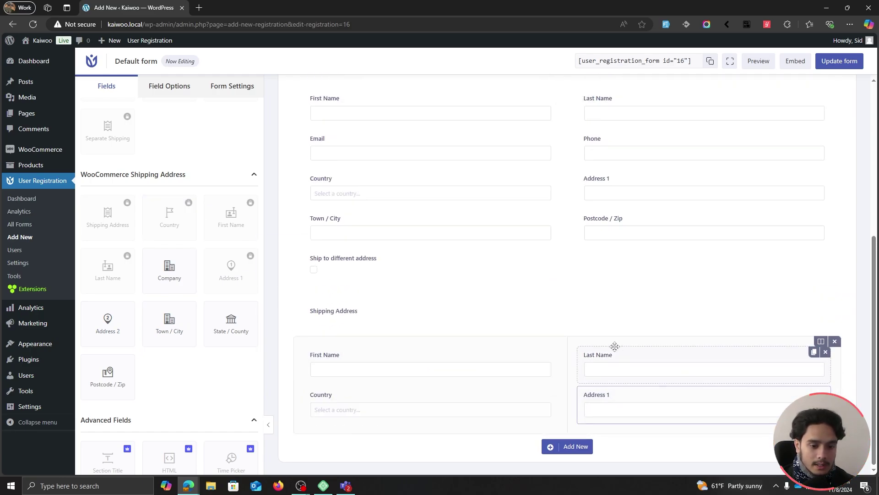
drag(160, 343, 428, 414)
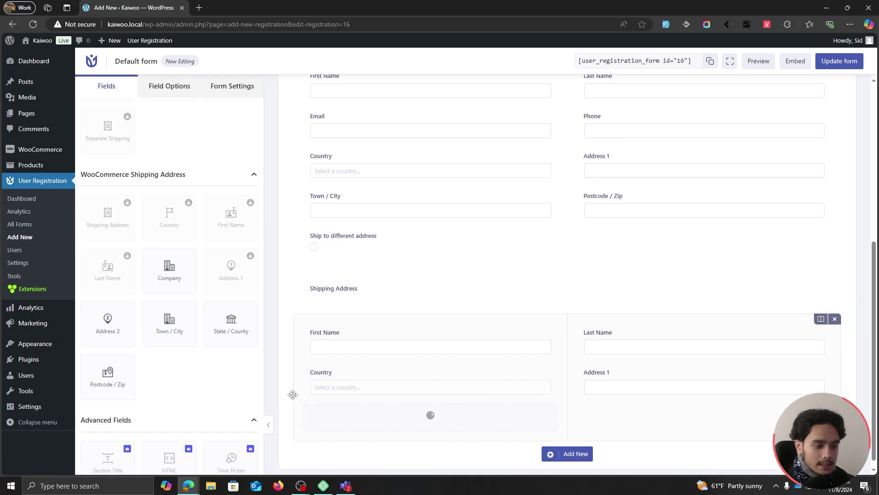
drag(121, 370, 685, 418)
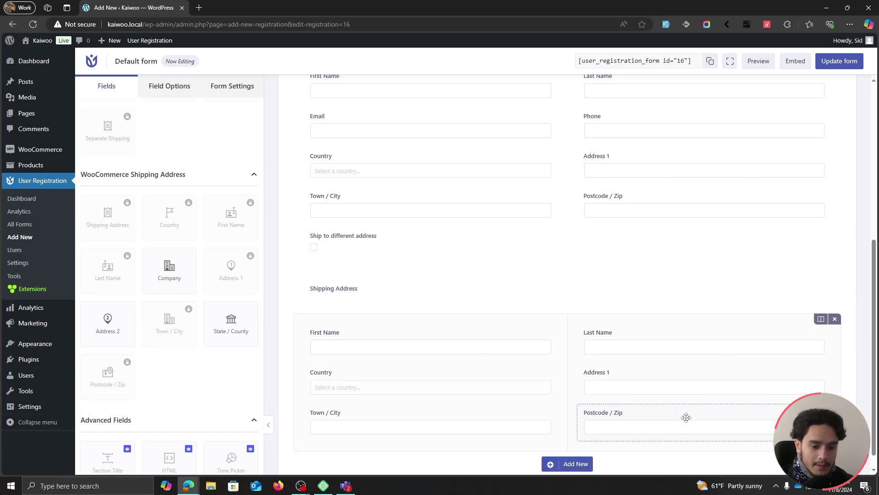
Open the live site in a new browser tab and go to its Registration page
scroll(685, 417, up, 10)
mouse_move(37, 42)
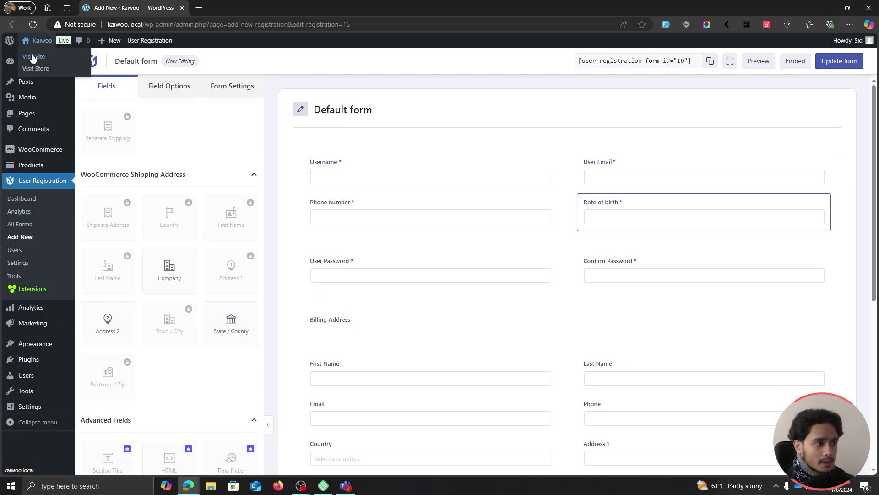
middle_click(33, 59)
click(206, 7)
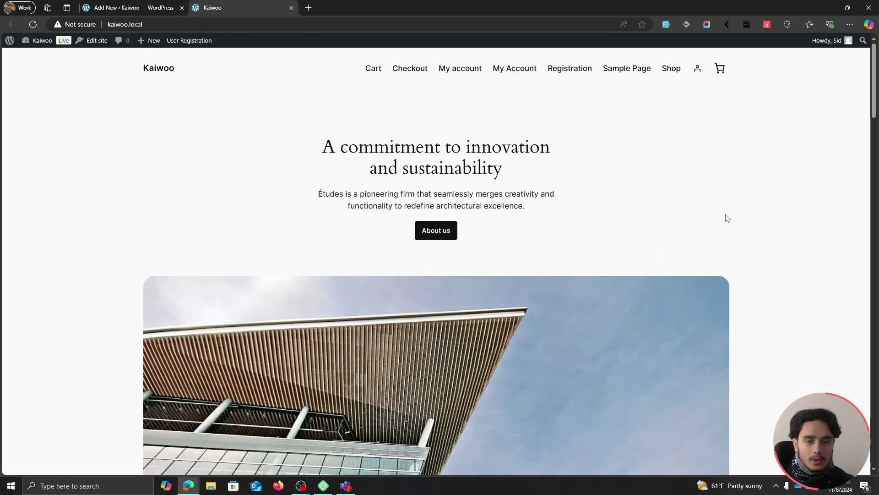
click(576, 73)
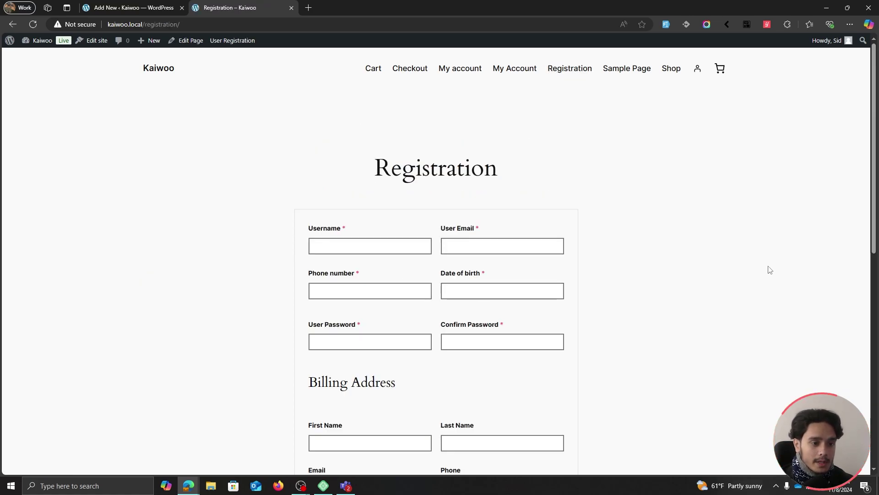
Review the published registration form and enable Ship to different address to check the shipping fields
scroll(769, 270, down, 2)
click(365, 155)
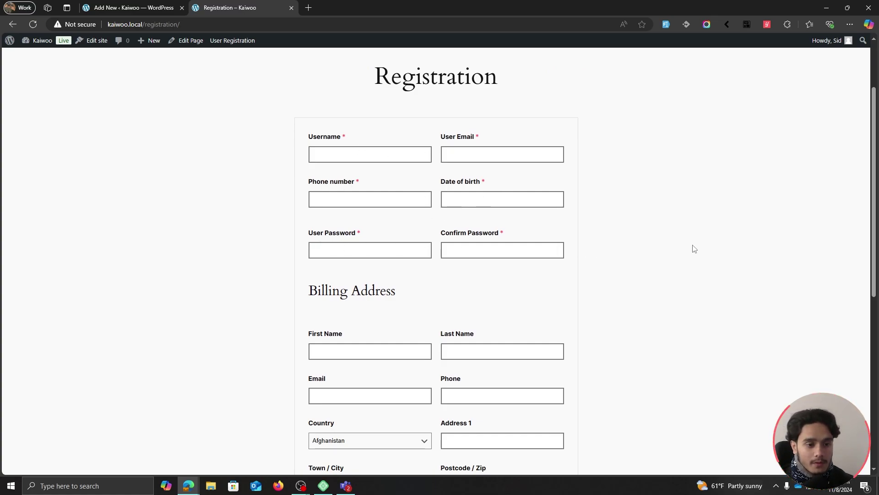
scroll(504, 138, down, 2)
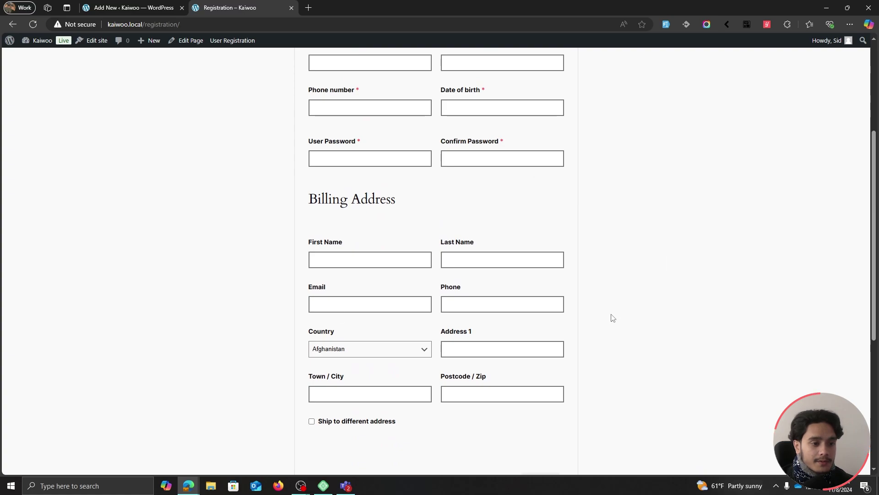
scroll(572, 328, down, 1)
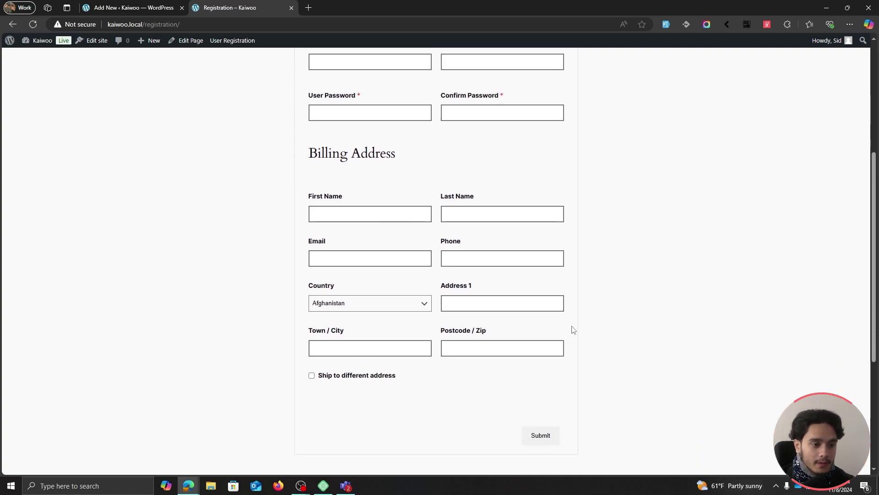
click(311, 376)
scroll(656, 333, down, 4)
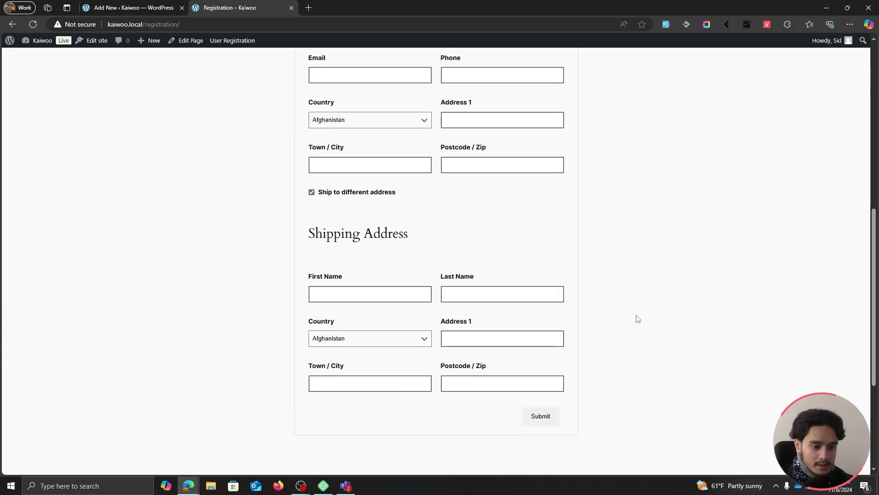
In the private browser window, fill the registration form with sample data including the password fields, pick a date of birth and submit it
key(alt+Tab)
click(785, 25)
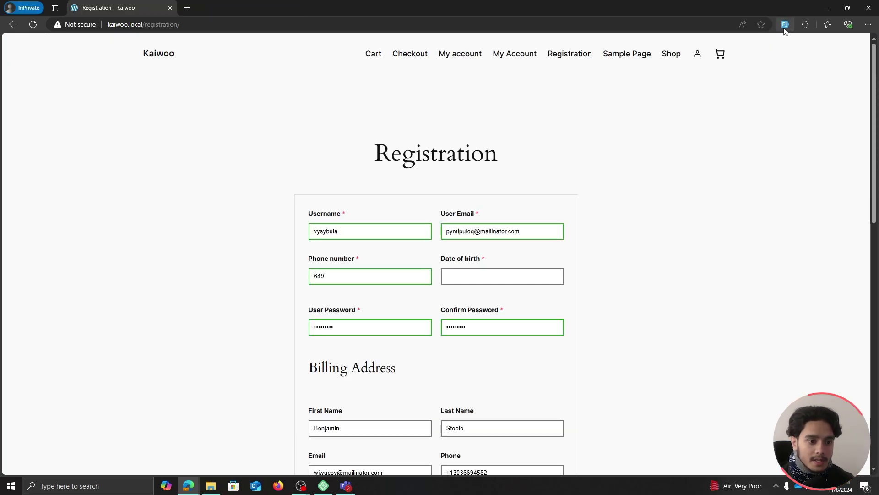
scroll(698, 214, down, 1)
click(488, 230)
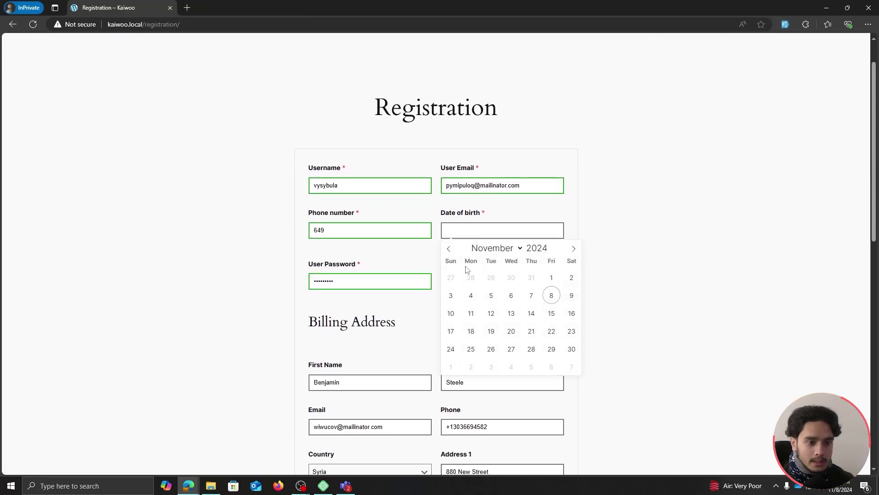
click(512, 312)
scroll(700, 293, down, 9)
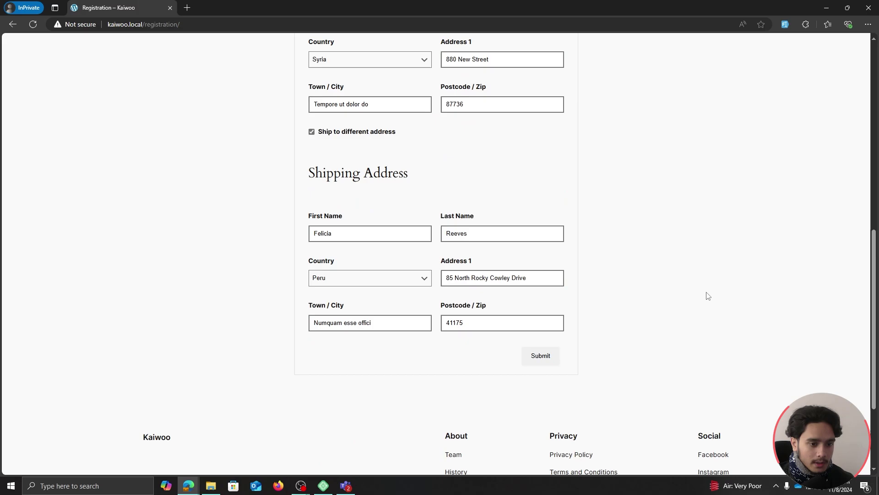
click(531, 360)
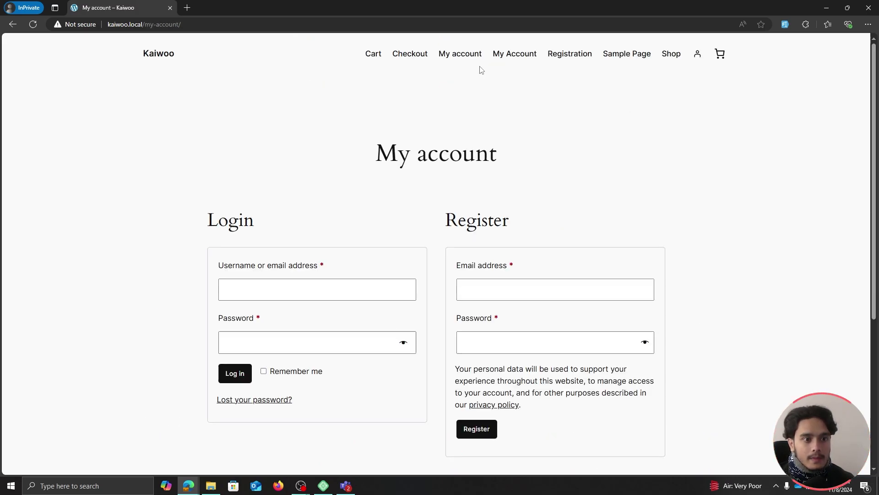
Compare the "My account" and "My Account" login pages, finishing on the "My Account" page
click(504, 57)
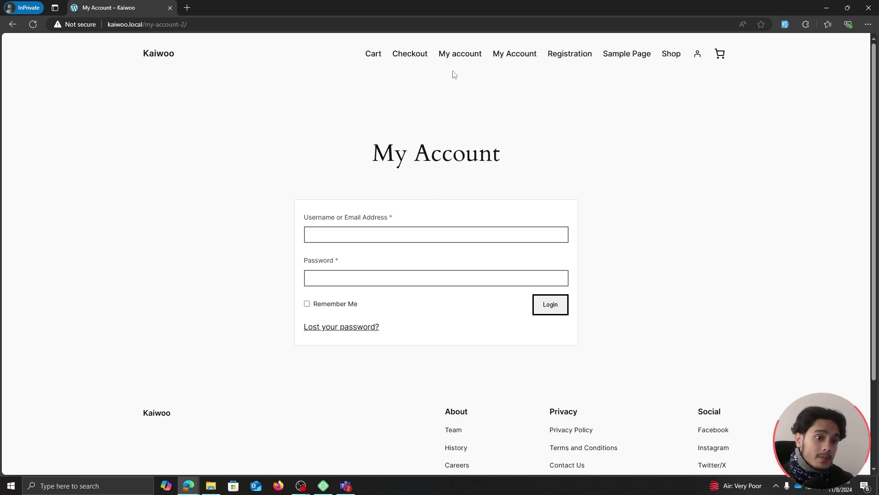
click(460, 54)
click(513, 55)
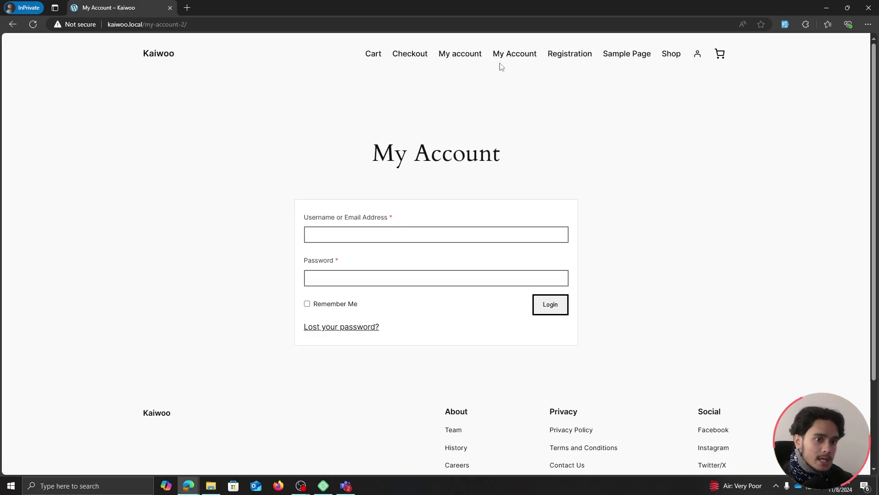
click(446, 58)
click(532, 54)
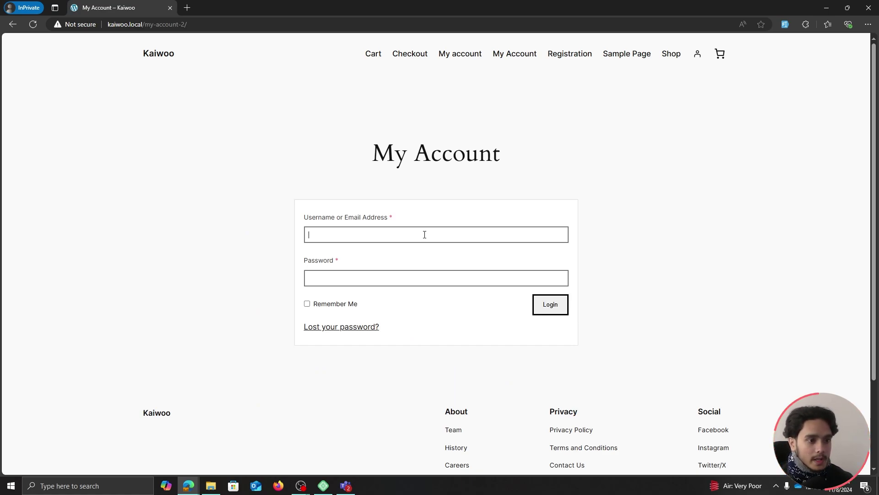
Log in on the My Account page with the customer's e-mail address and account password
click(425, 234)
click(411, 274)
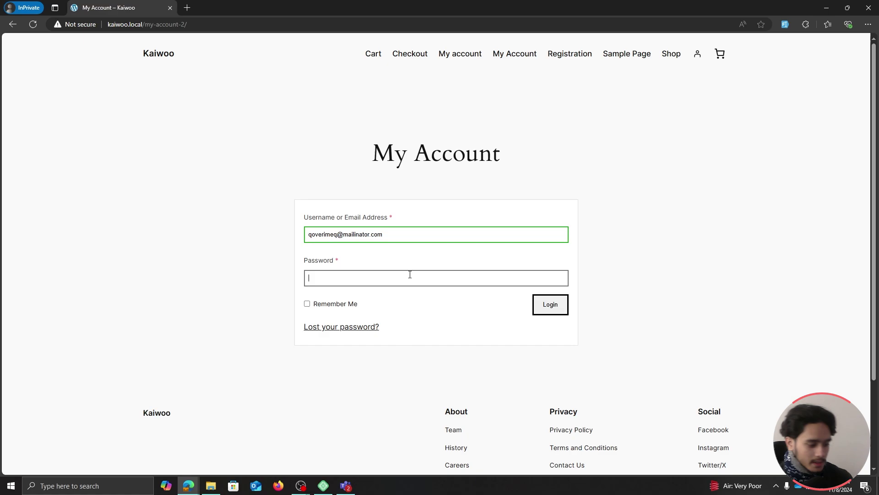
text(a)
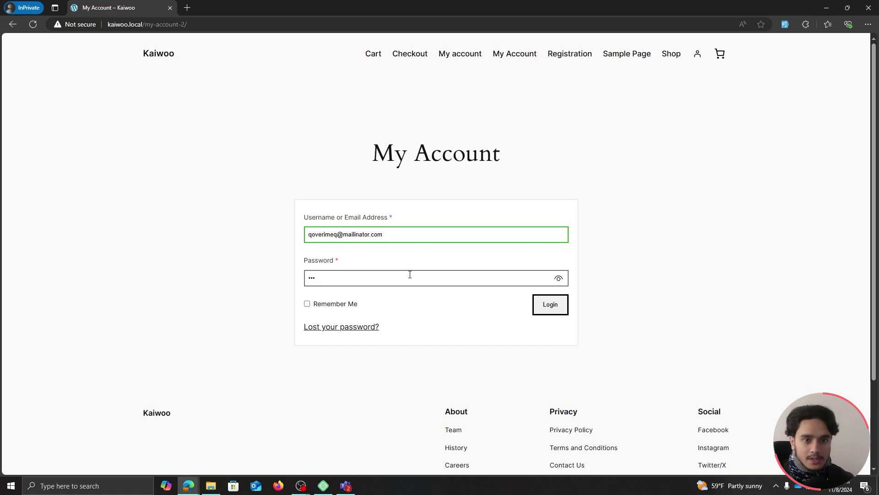
click(549, 302)
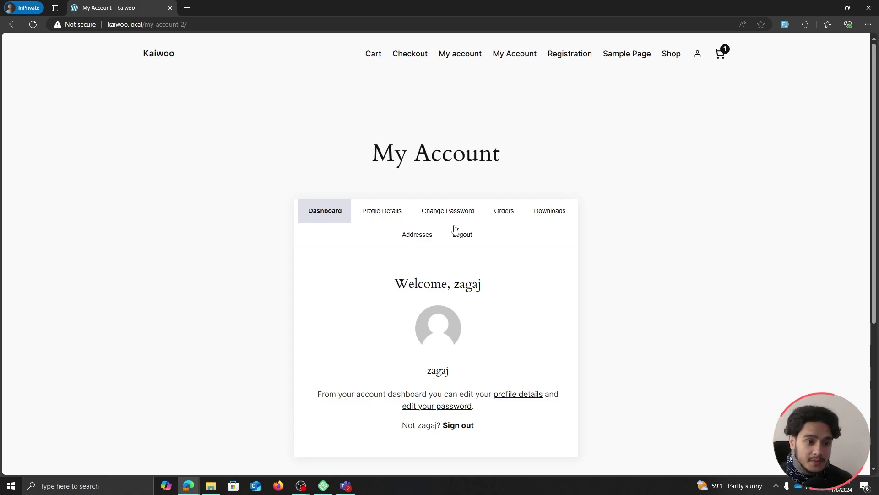
Examine the extra registration fields in the account's Profile Details, and view the WooCommerce "My account" dashboard for comparison
click(395, 214)
scroll(682, 314, down, 4)
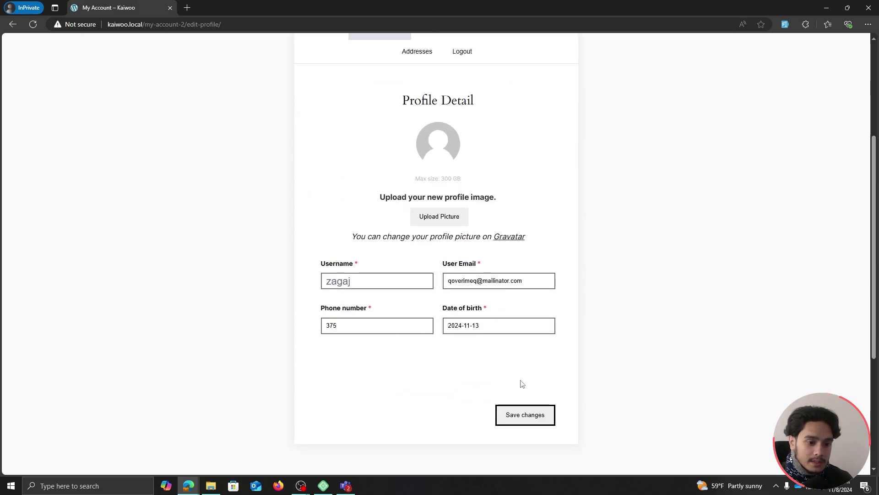
scroll(637, 336, up, 4)
key(alt+Left)
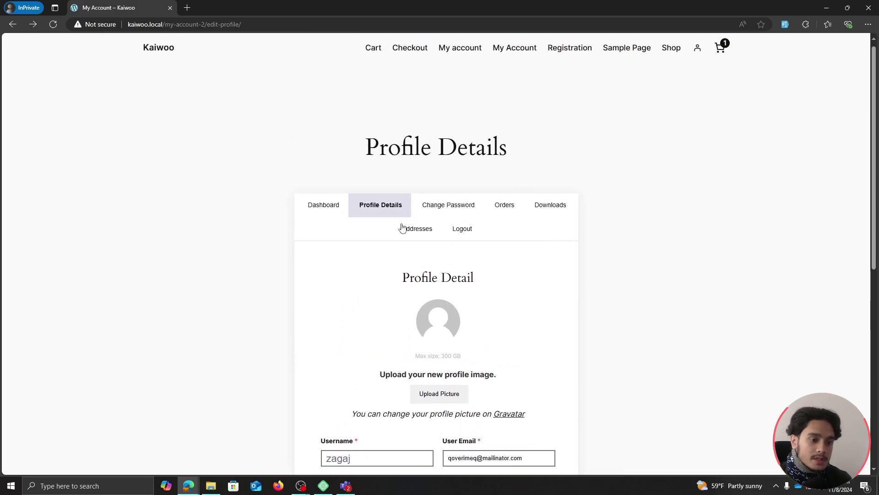
scroll(523, 246, down, 1)
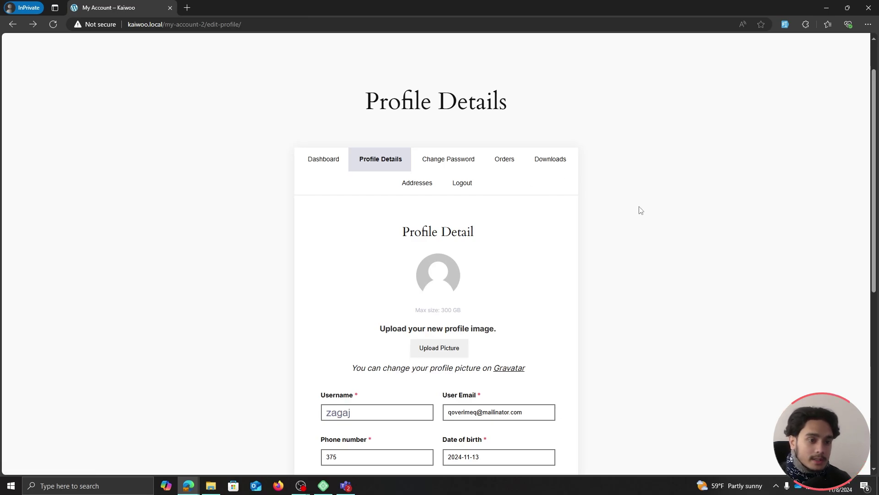
scroll(640, 210, down, 2)
scroll(631, 241, up, 3)
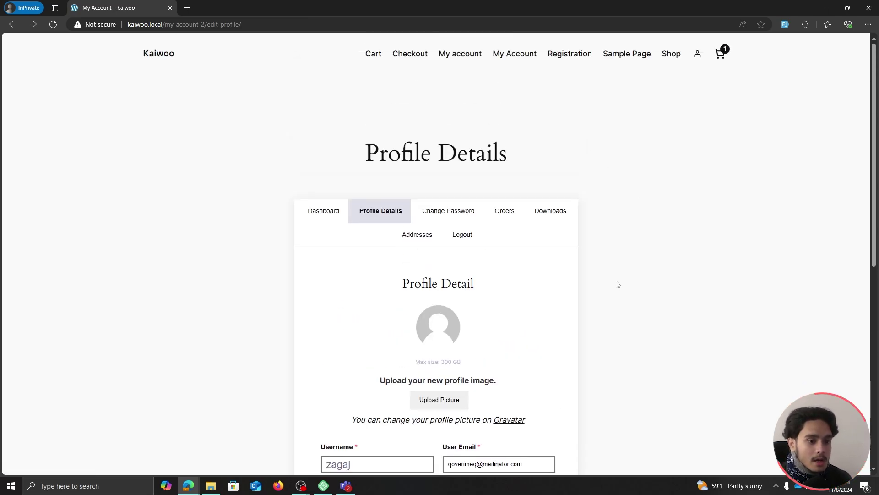
click(503, 56)
click(460, 53)
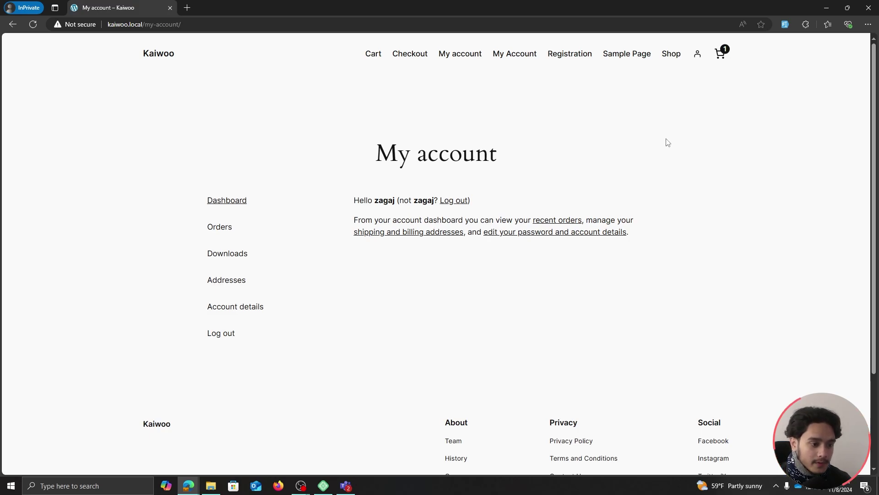
Proceed from the cart to checkout and examine the contact and billing address fields
click(719, 54)
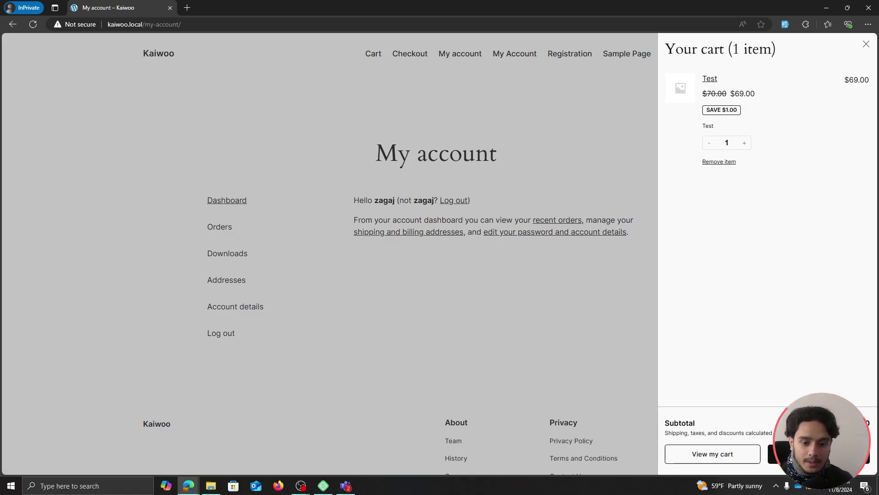
click(819, 453)
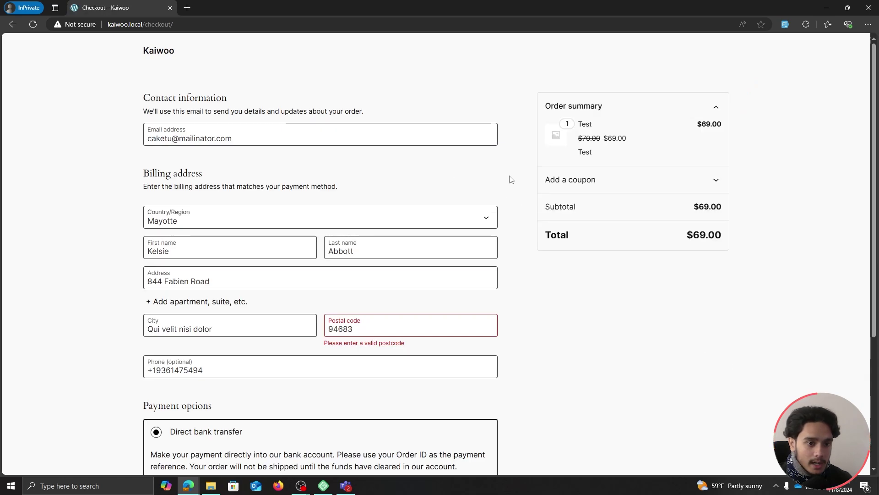
scroll(384, 98, down, 2)
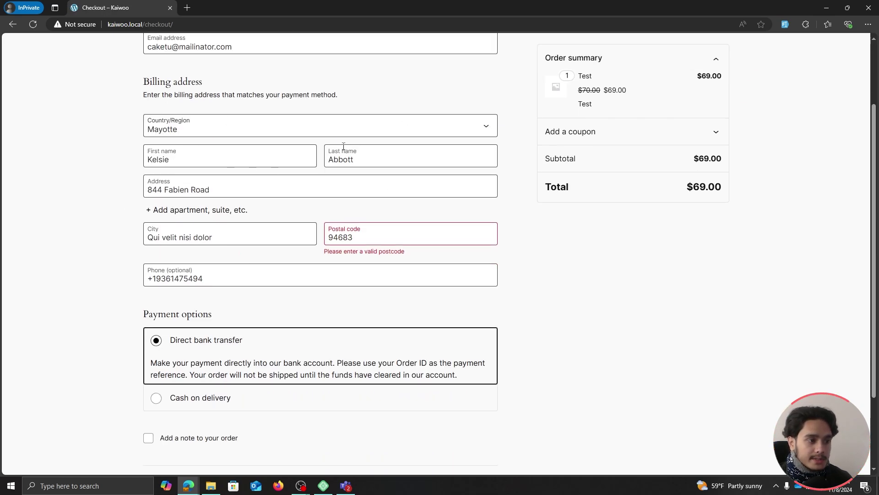
scroll(306, 123, up, 2)
scroll(422, 186, down, 2)
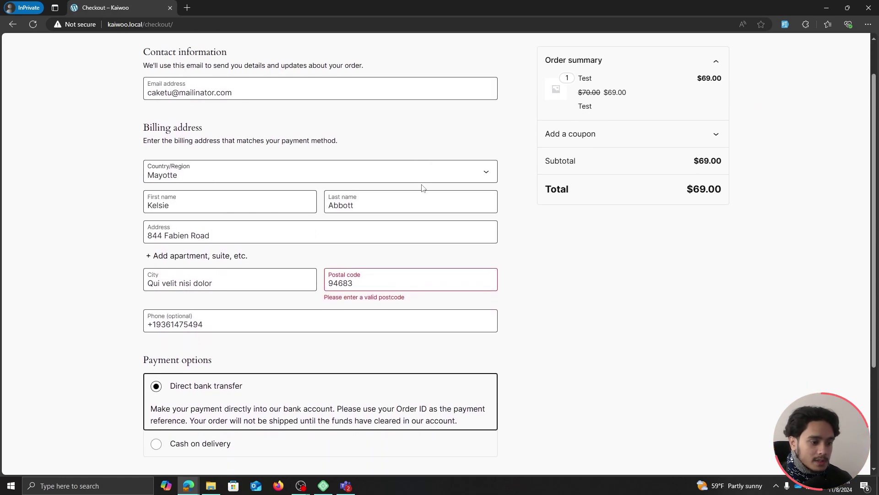
Choose Cash on delivery as the payment option and review the rest of the checkout page
click(157, 398)
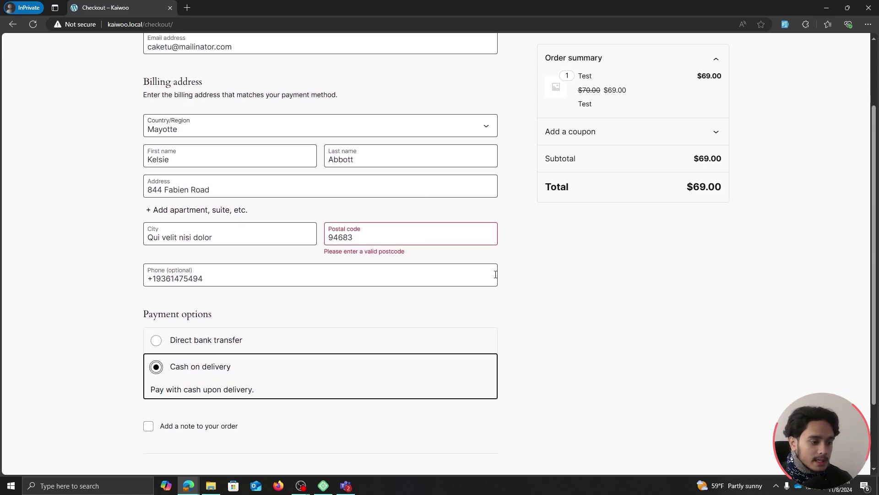
scroll(536, 282, down, 2)
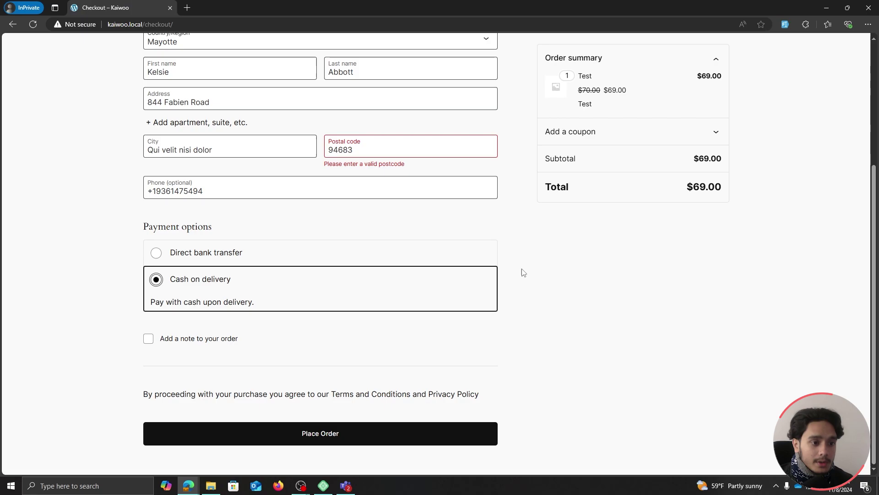
scroll(521, 270, up, 4)
Switch to the admin browser window and open the Kaiwoo storefront in a new tab
double_click(391, 5)
click(167, 133)
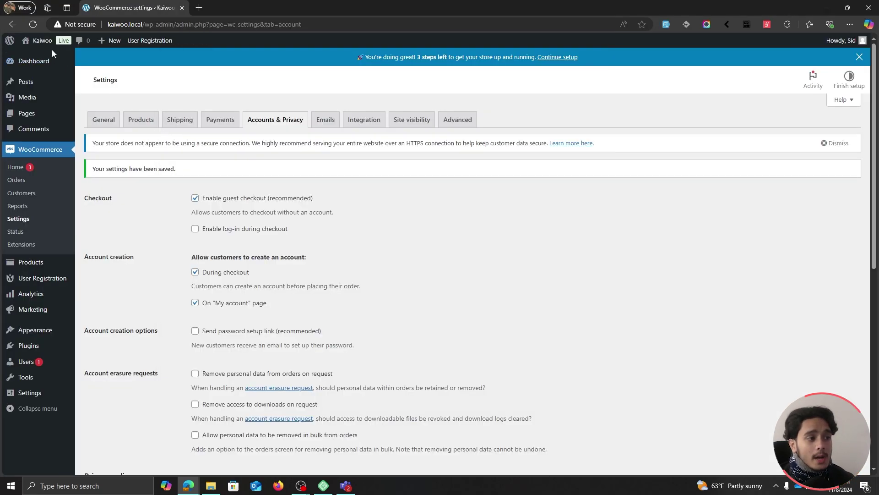
middle_click(37, 54)
click(257, 6)
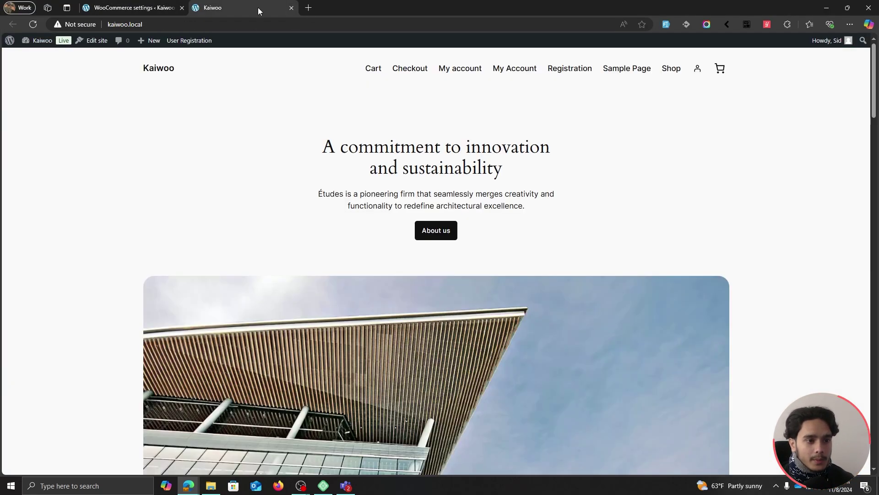
Compare the layout and sections of the WooCommerce "My account" page with those of the User Registration "My Account" page
click(461, 71)
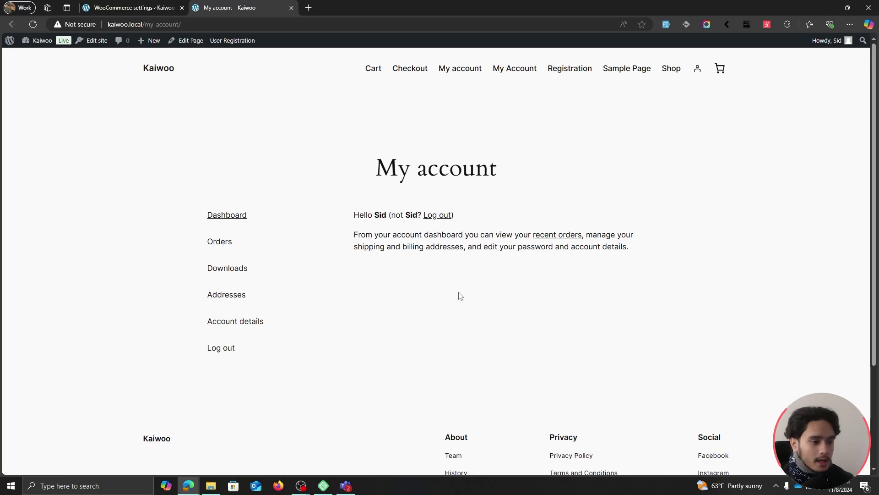
click(508, 69)
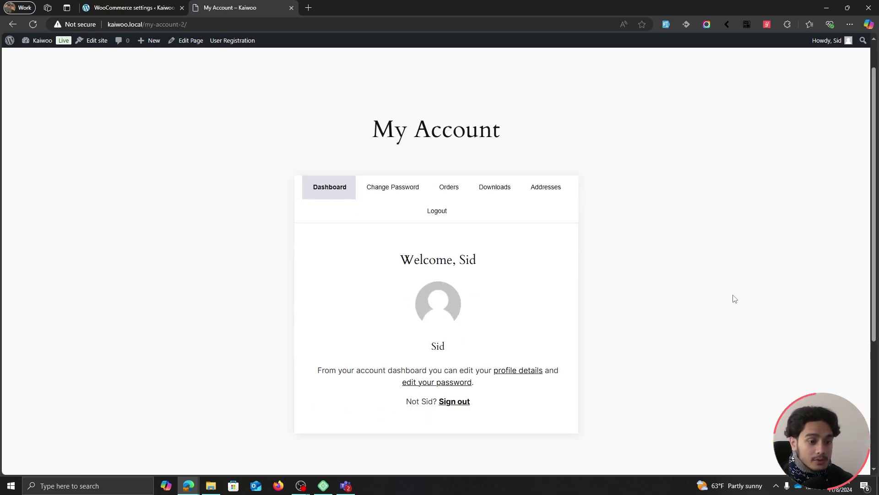
scroll(733, 299, down, 2)
scroll(732, 299, up, 3)
scroll(620, 205, down, 2)
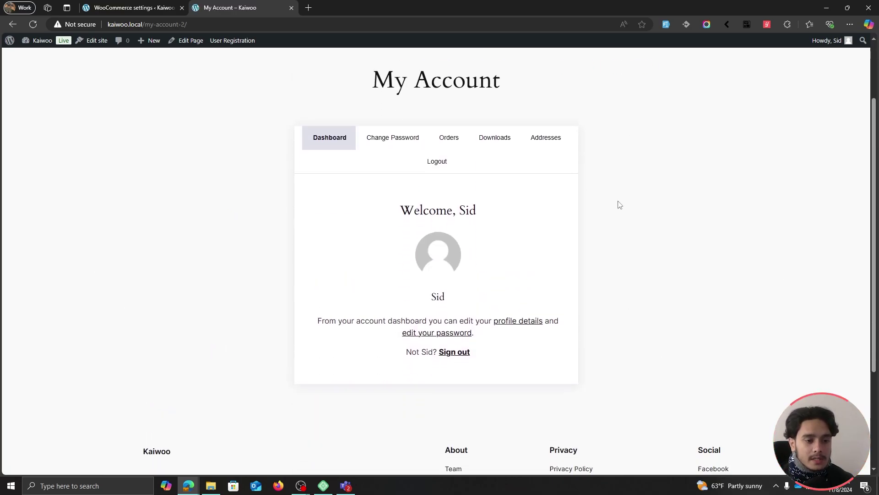
scroll(696, 282, up, 1)
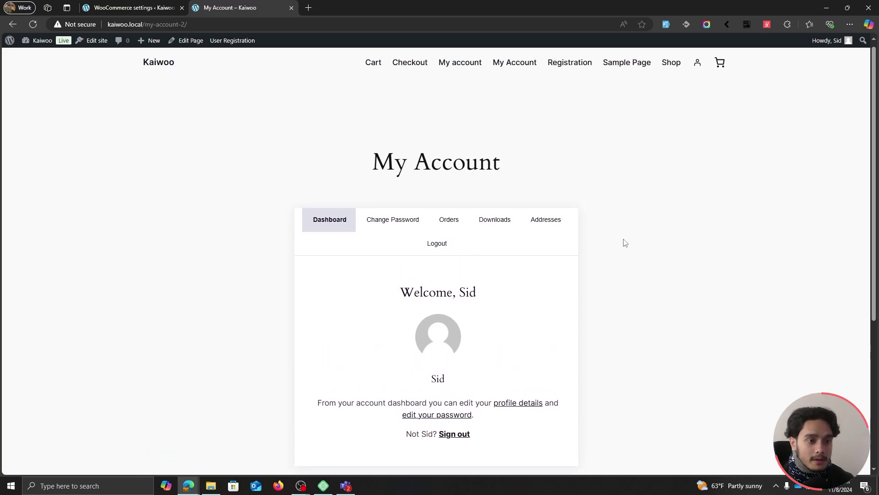
click(461, 68)
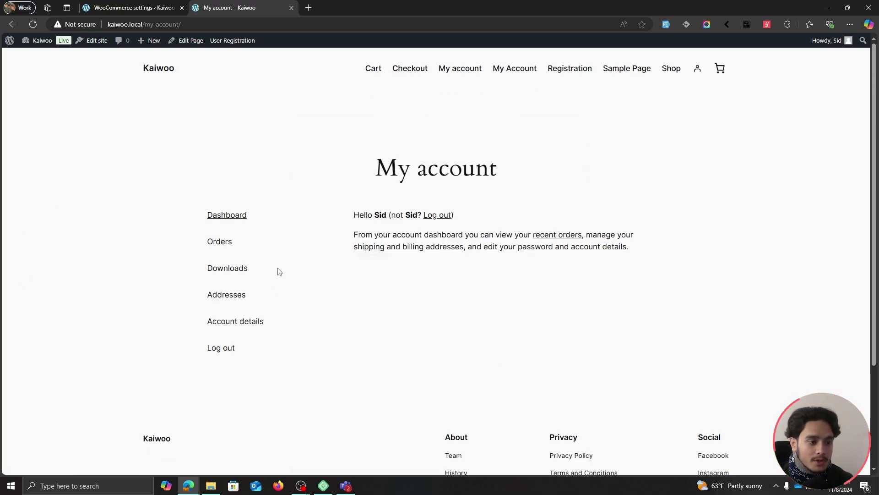
click(514, 68)
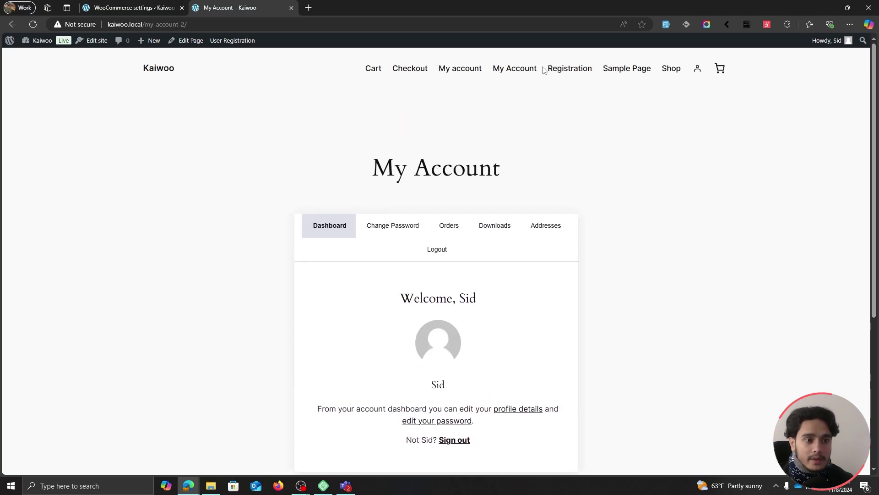
key(alt+Left)
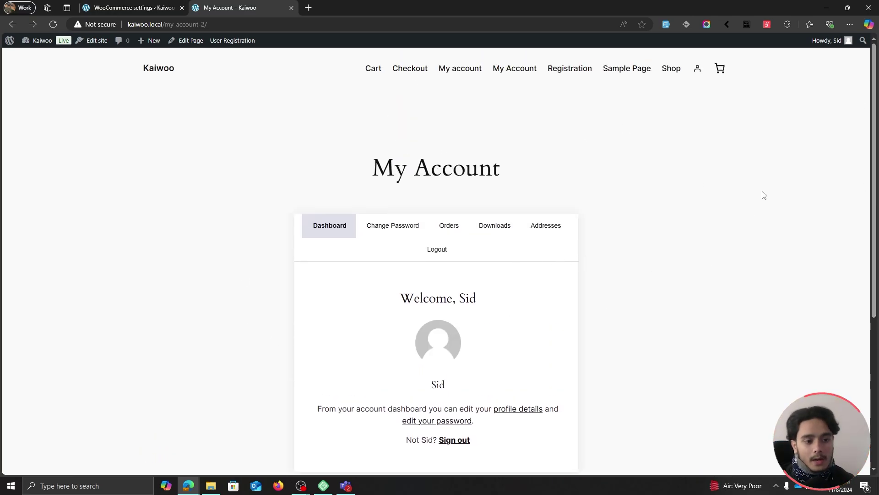
scroll(776, 178, down, 1)
scroll(776, 178, up, 1)
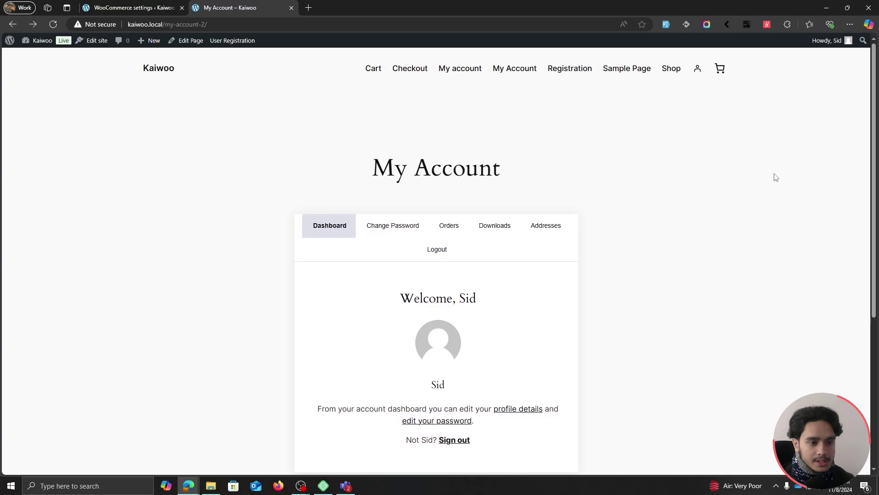
click(465, 73)
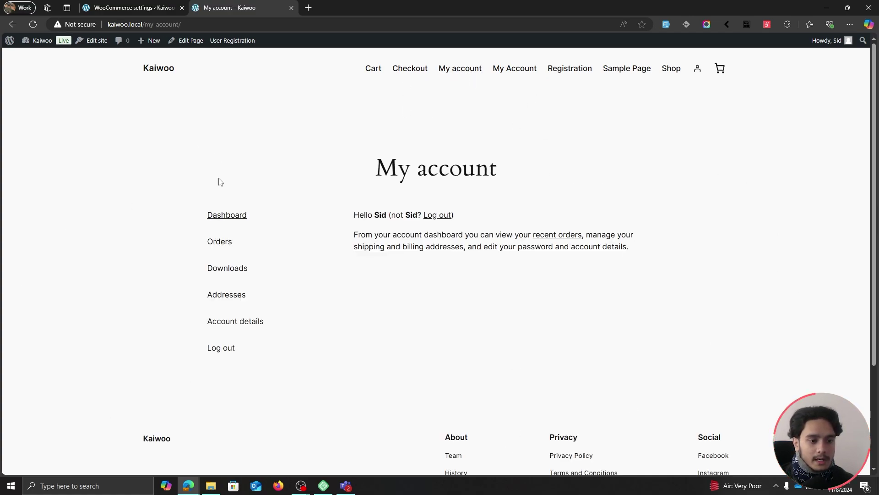
click(506, 73)
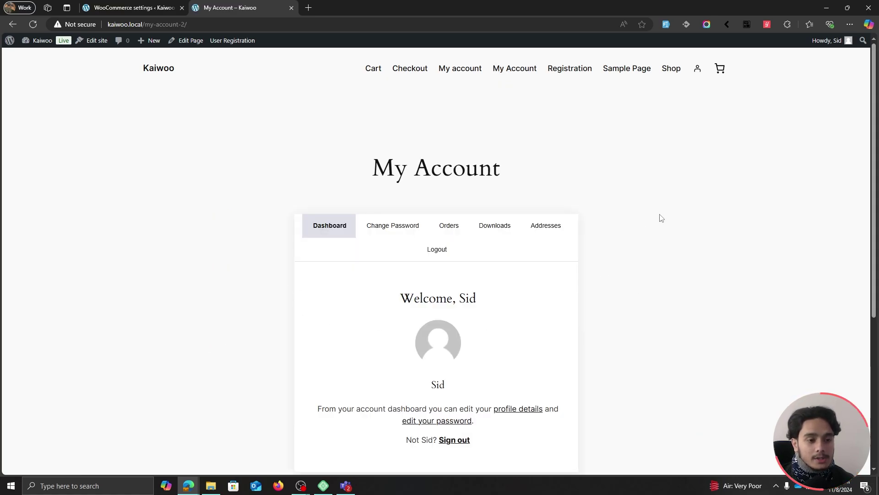
scroll(662, 218, down, 1)
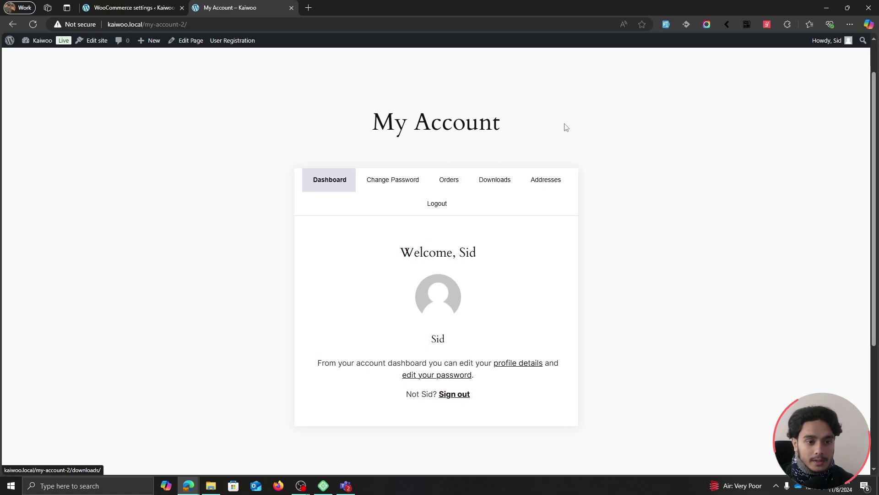
scroll(630, 208, up, 1)
click(476, 70)
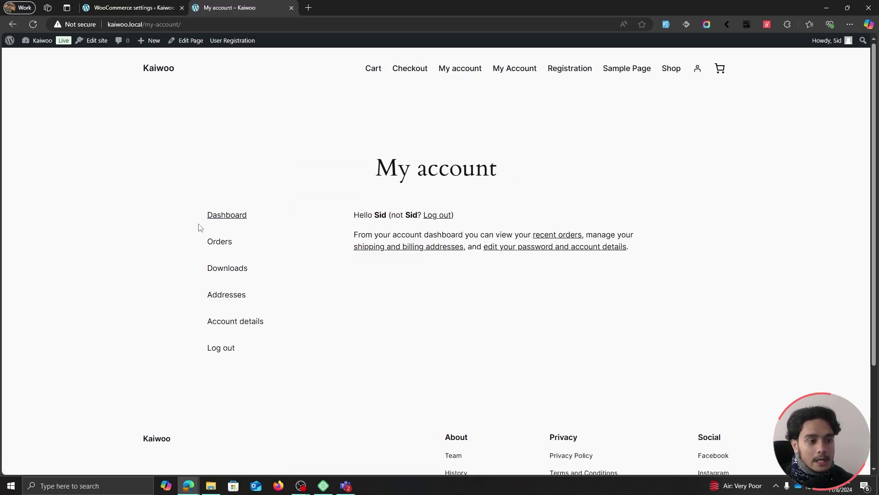
Test the Orders section of the User Registration "My Account" page
click(497, 74)
scroll(606, 281, down, 2)
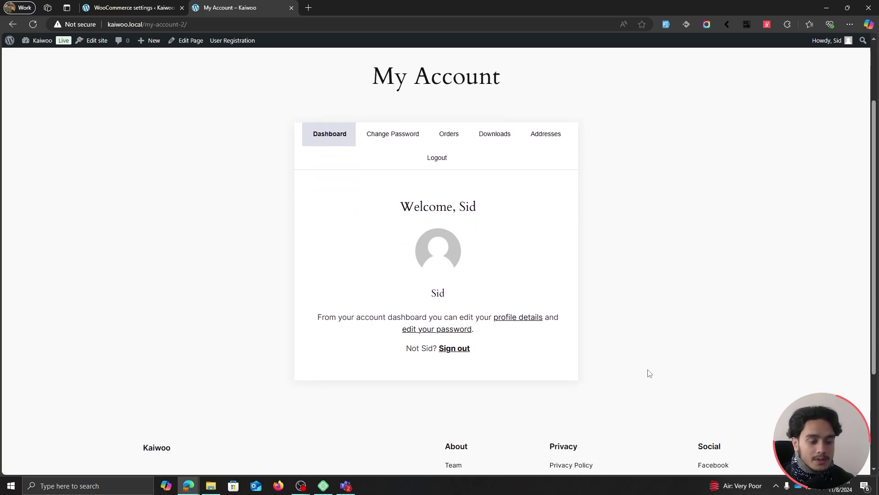
scroll(651, 366, up, 1)
click(449, 179)
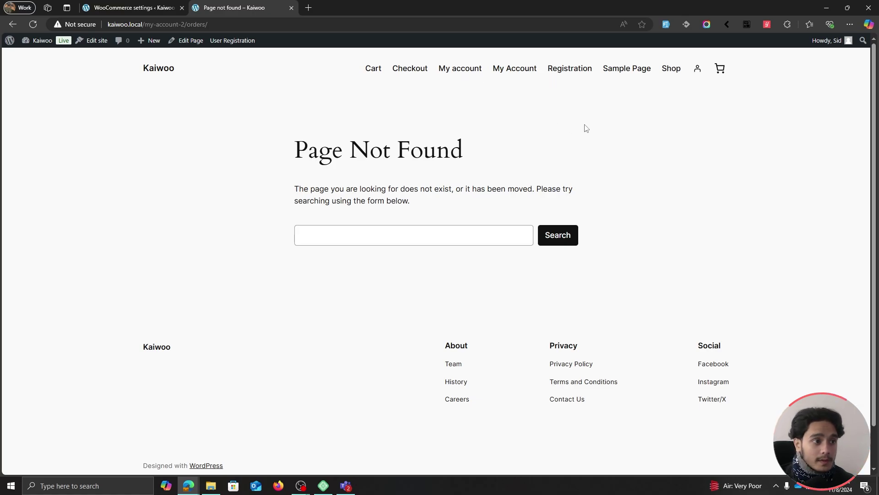
View the WooCommerce "My account" page again, and check the Change Password section of the "My Account" page
click(460, 69)
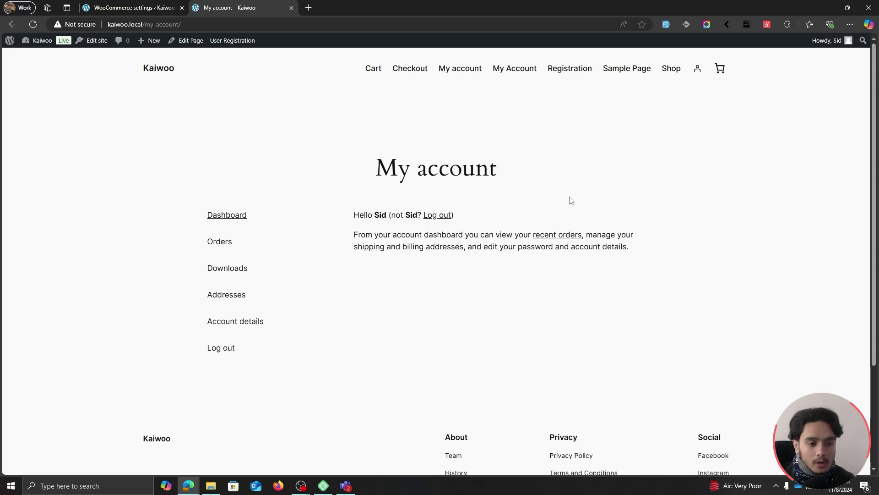
click(515, 68)
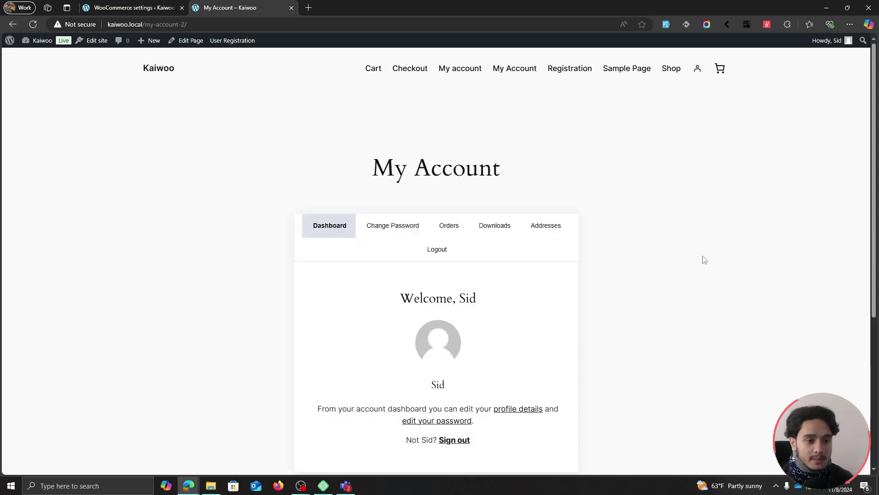
scroll(699, 239, down, 2)
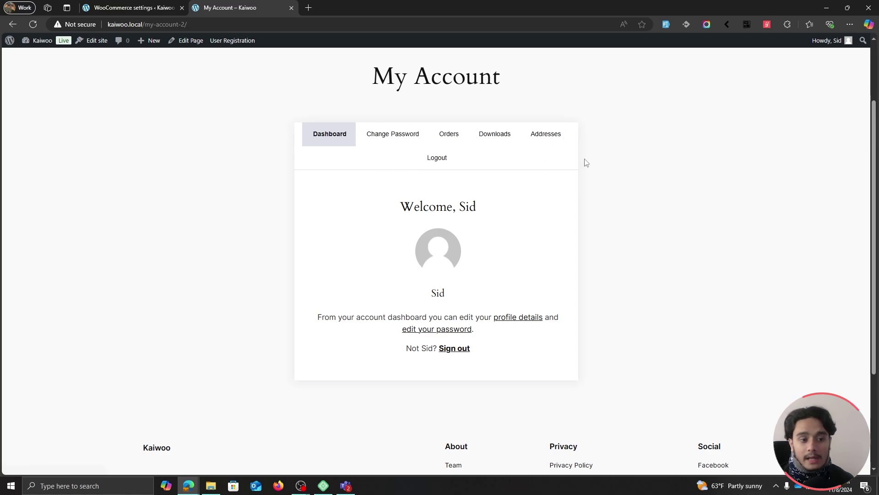
scroll(530, 343, down, 1)
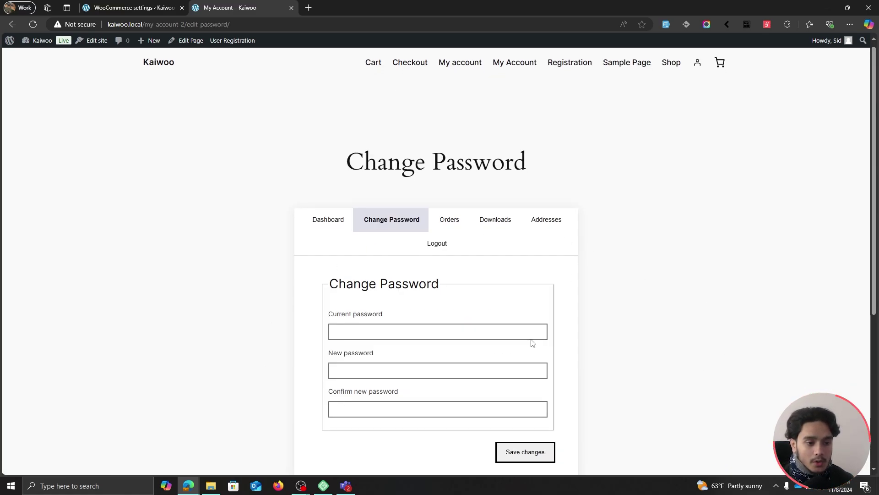
key(alt+Left)
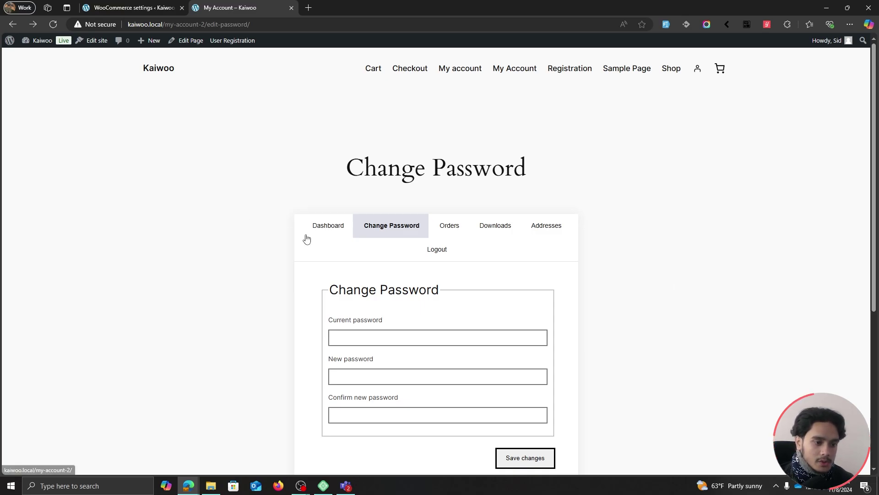
In the WooCommerce advanced page setup, set the My account page to "My Account (ID: 17)" and save the changes
key(ctrl+Tab)
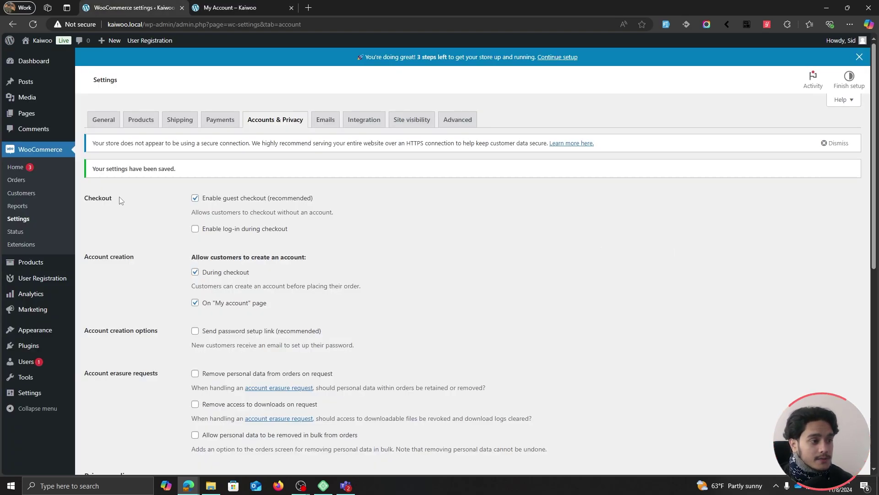
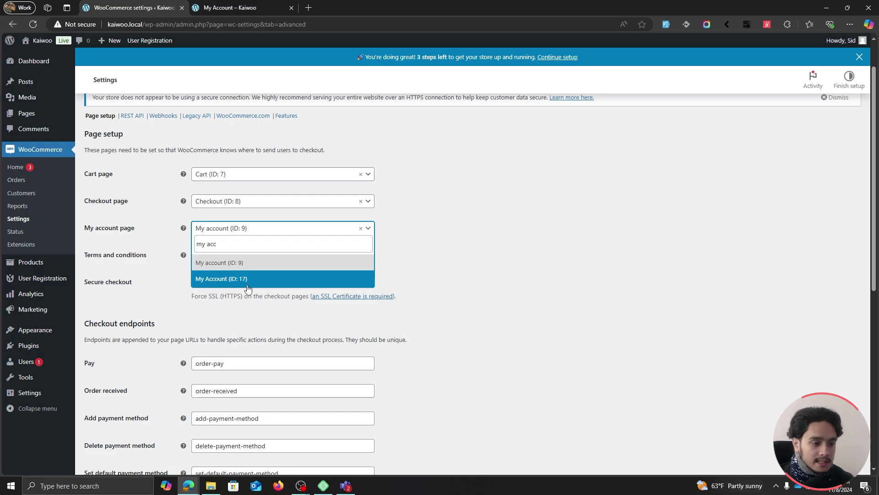
click(226, 280)
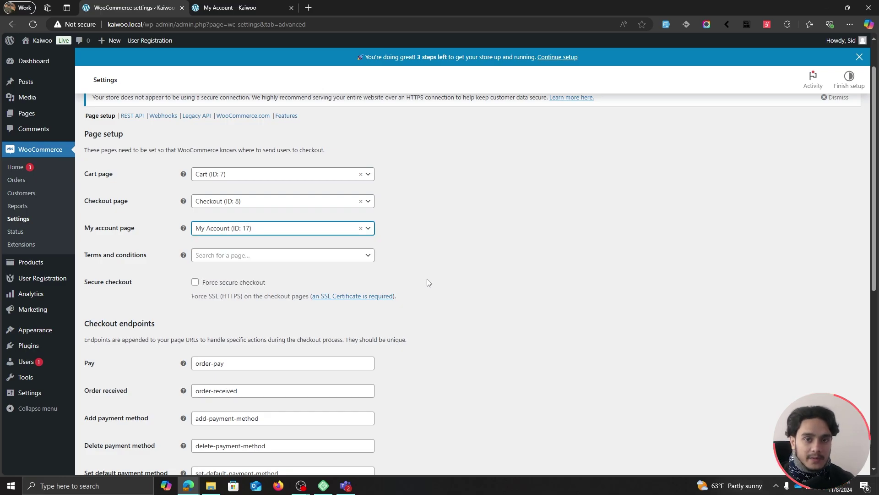
scroll(443, 273, down, 7)
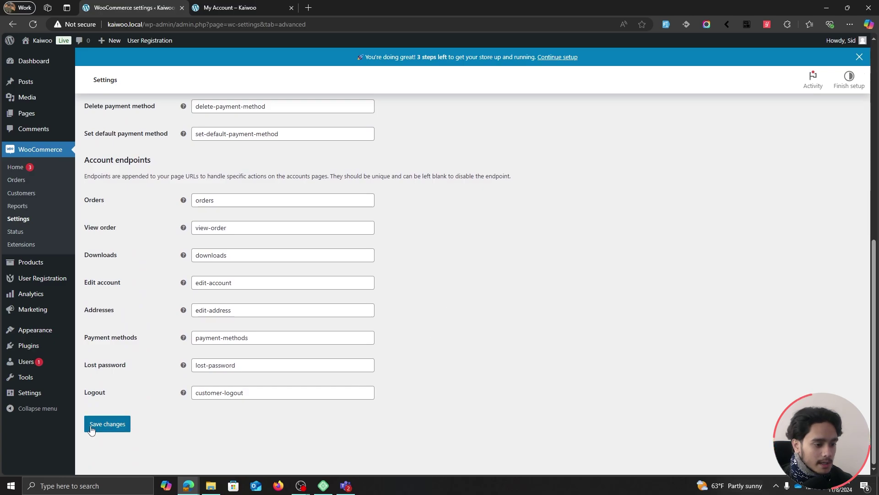
click(91, 428)
Reload the storefront account page and check its Orders, Downloads and Addresses sections
click(244, 6)
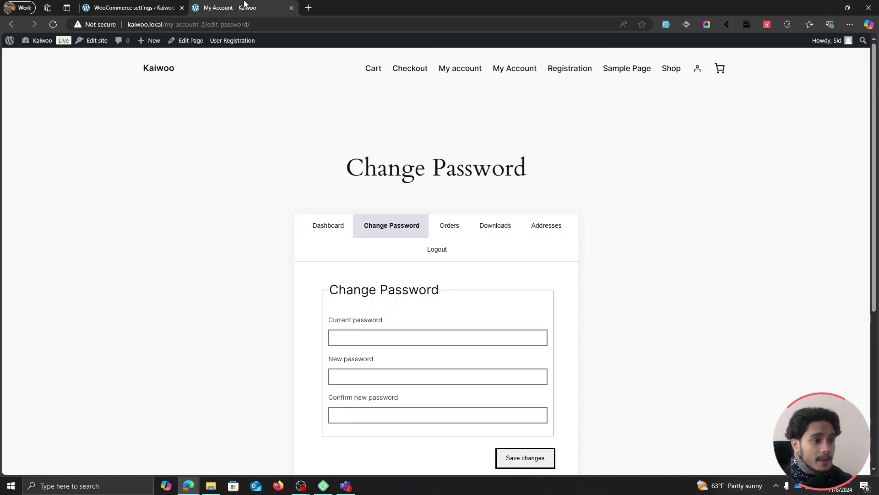
click(53, 25)
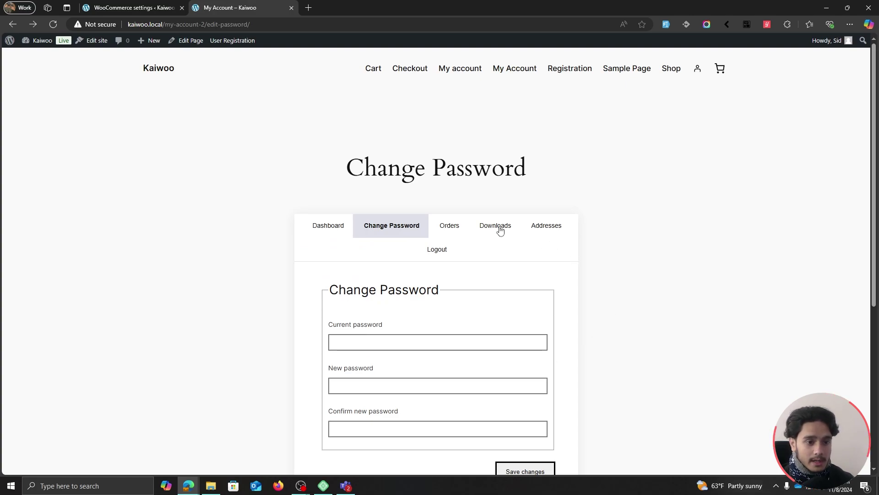
click(451, 227)
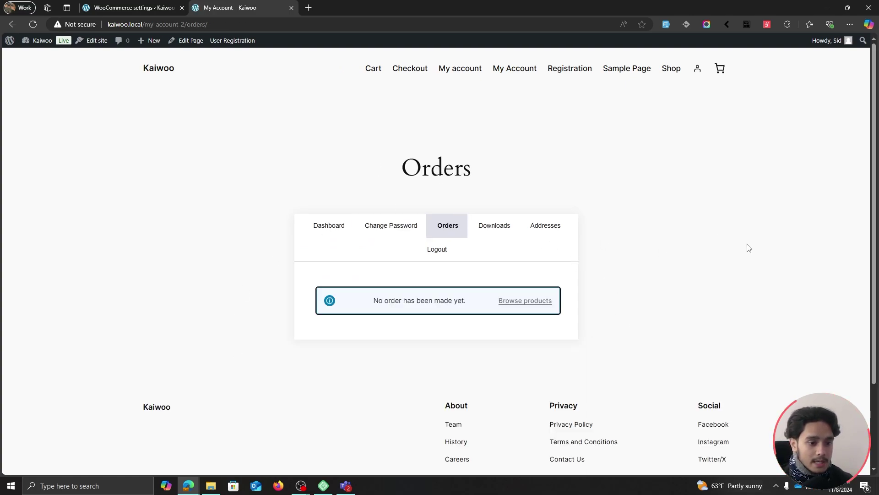
click(507, 227)
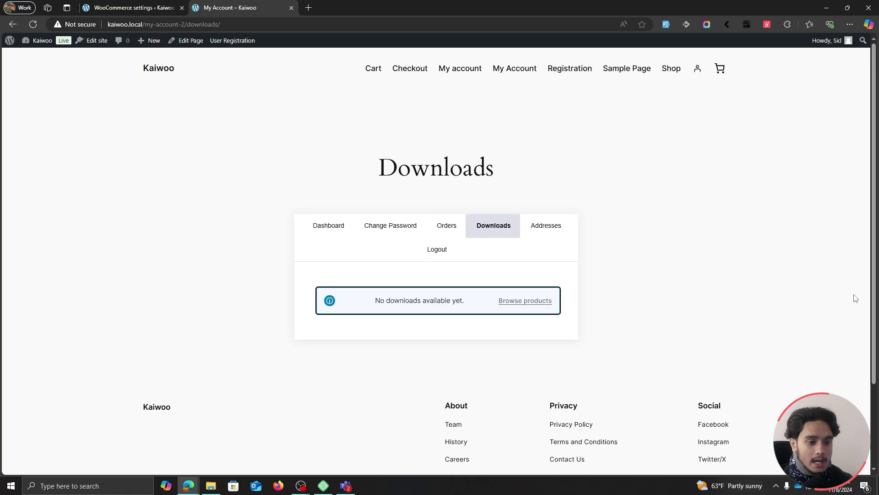
click(542, 228)
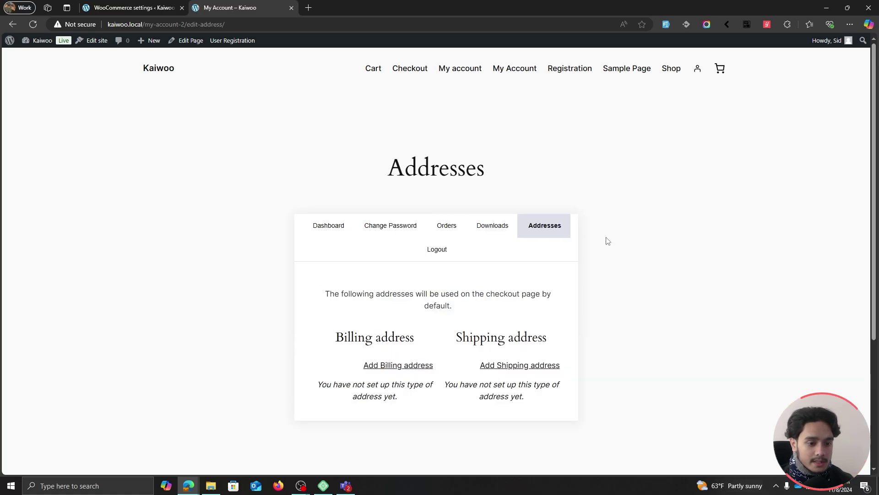
scroll(607, 241, down, 1)
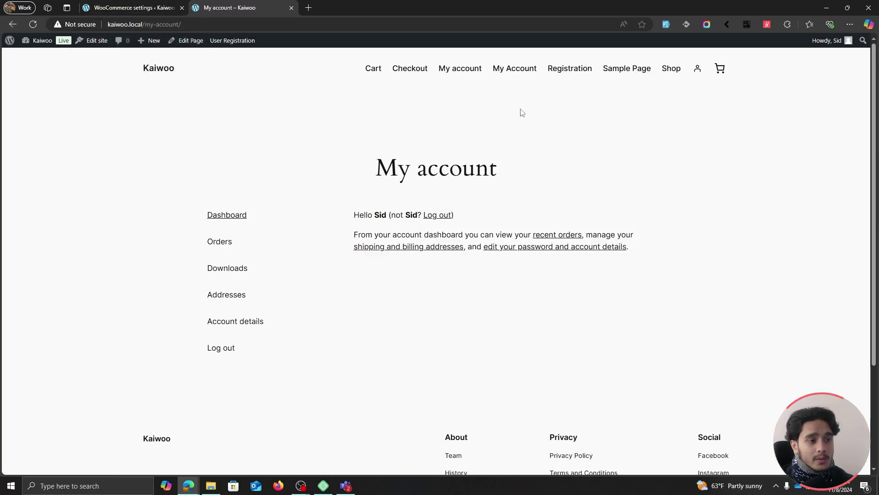
In the WordPress pages list, set the original WooCommerce "My account" page's slug to my-account-old and its status to Draft, and update it
click(132, 7)
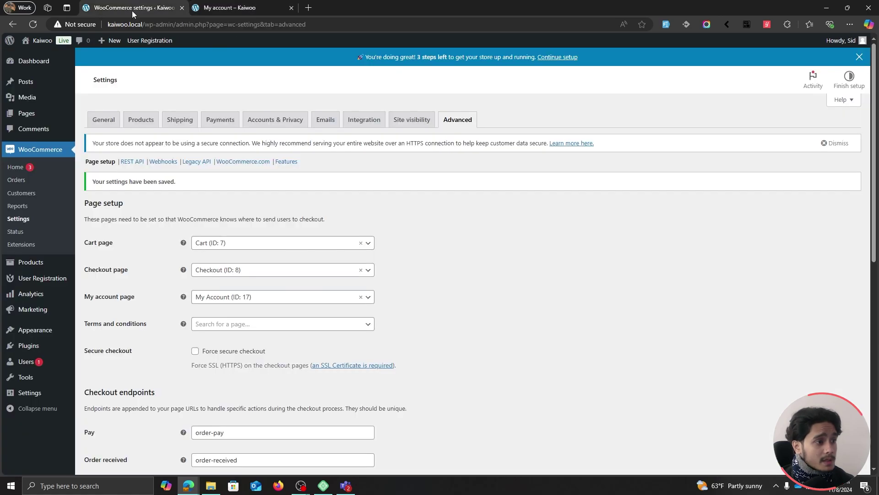
click(30, 113)
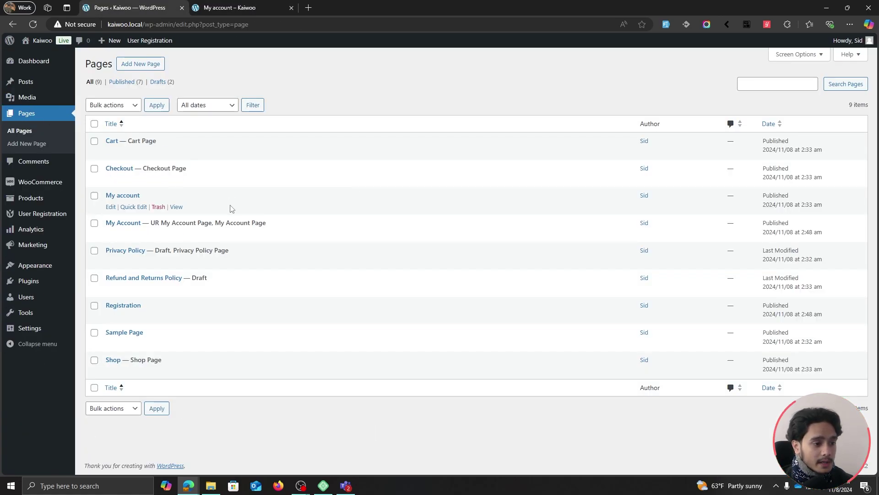
drag(151, 225, 214, 224)
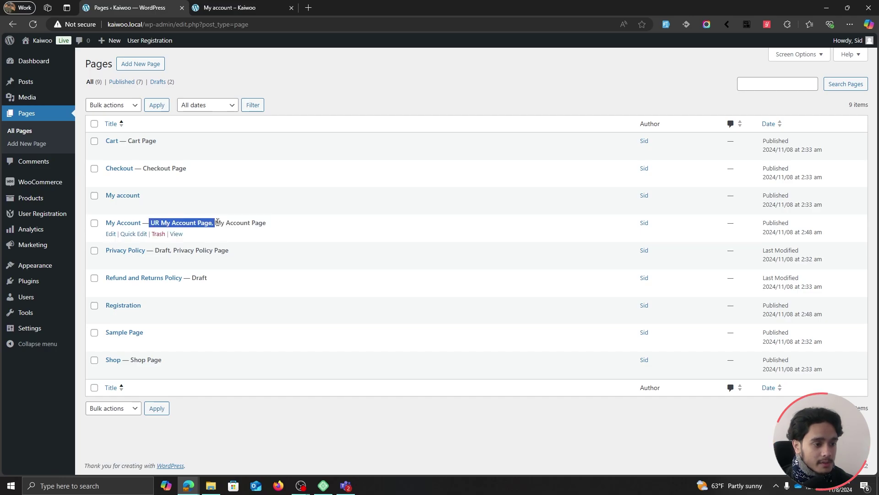
click(210, 224)
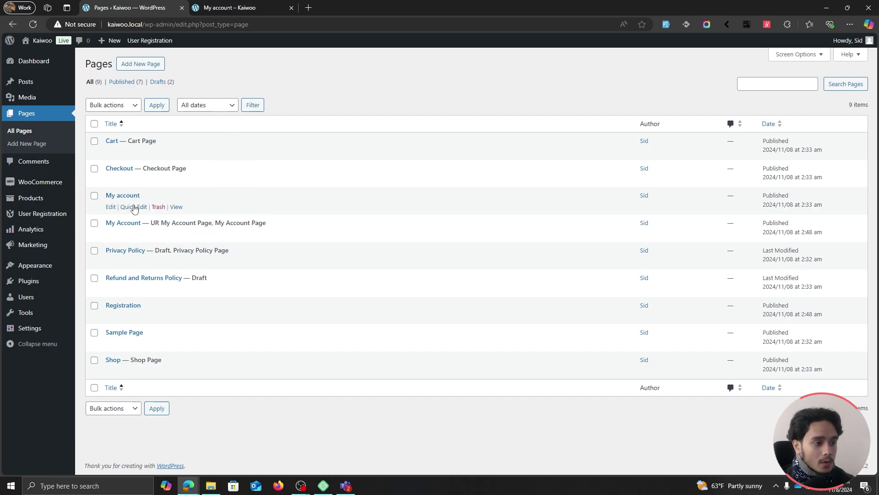
click(133, 206)
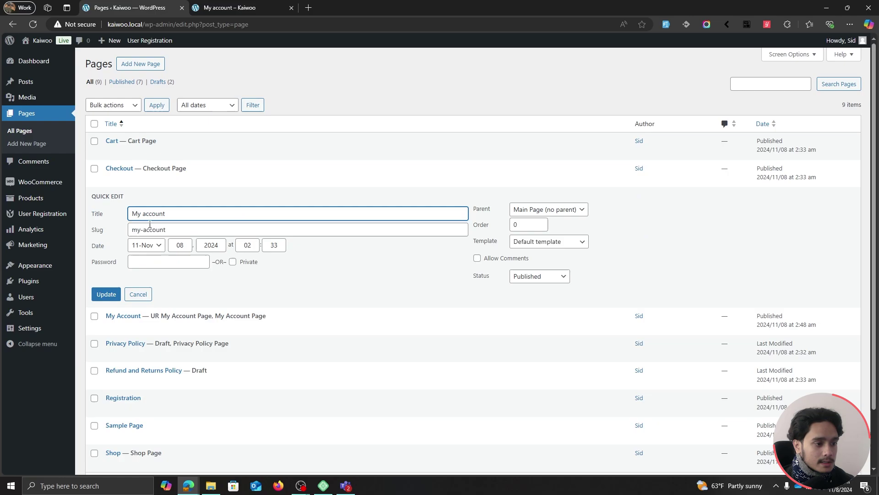
click(174, 232)
text(-old)
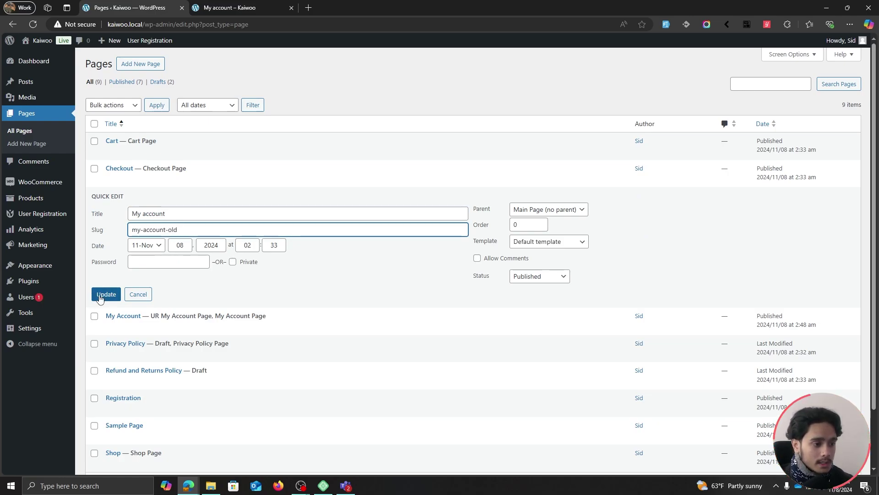
click(533, 276)
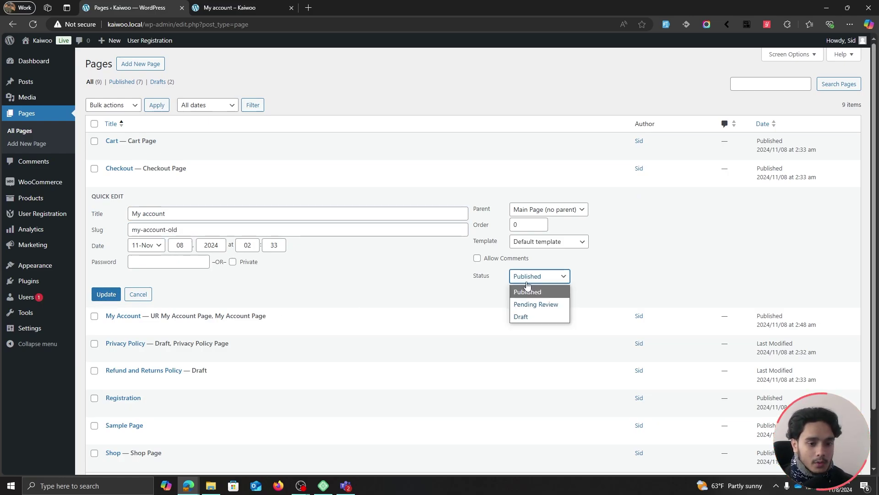
click(534, 317)
click(105, 294)
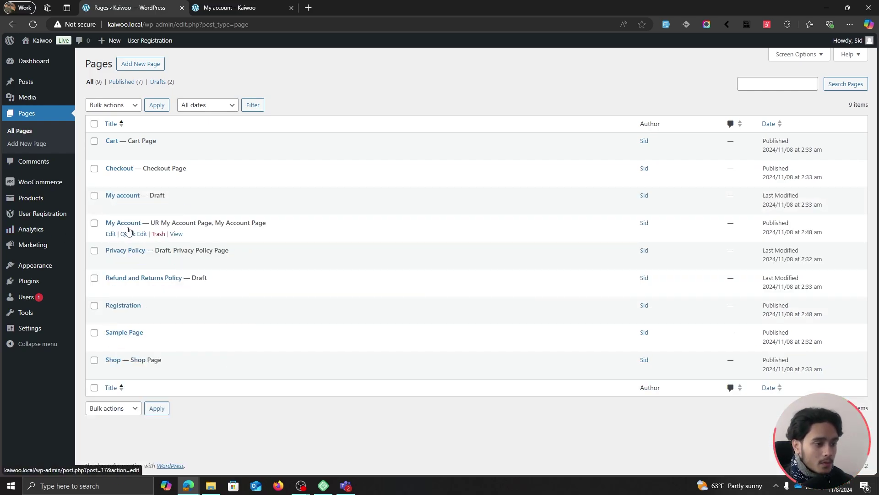
Set the slug of the User Registration "My Account" page to my-account and update the page
click(133, 233)
click(182, 257)
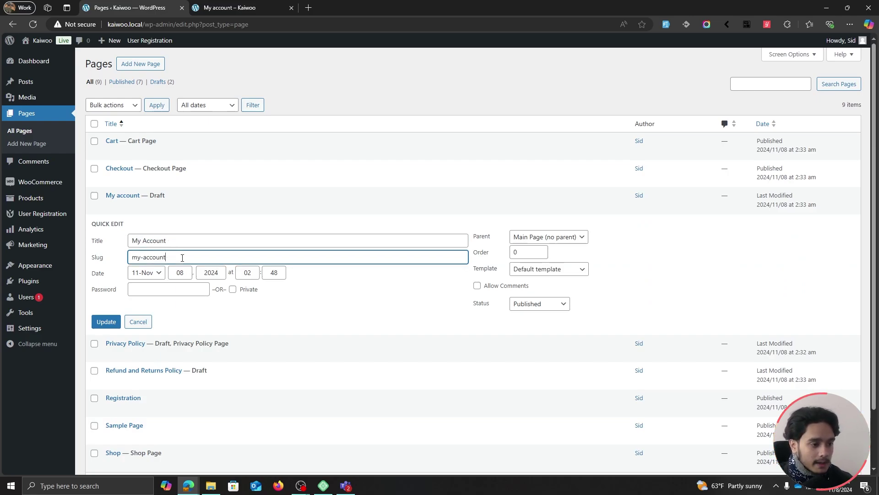
click(112, 320)
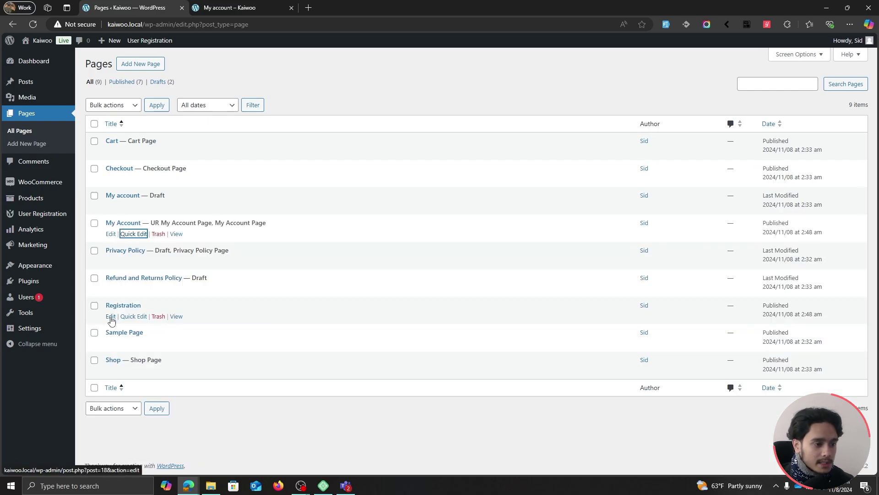
Reload the storefront account page and check that the navigation's My Account link opens the User Registration account page
key(ctrl+Tab)
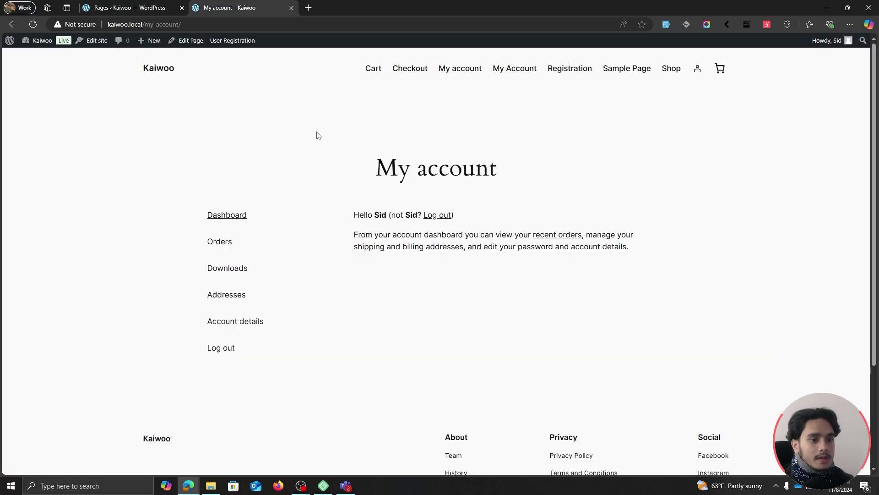
click(37, 26)
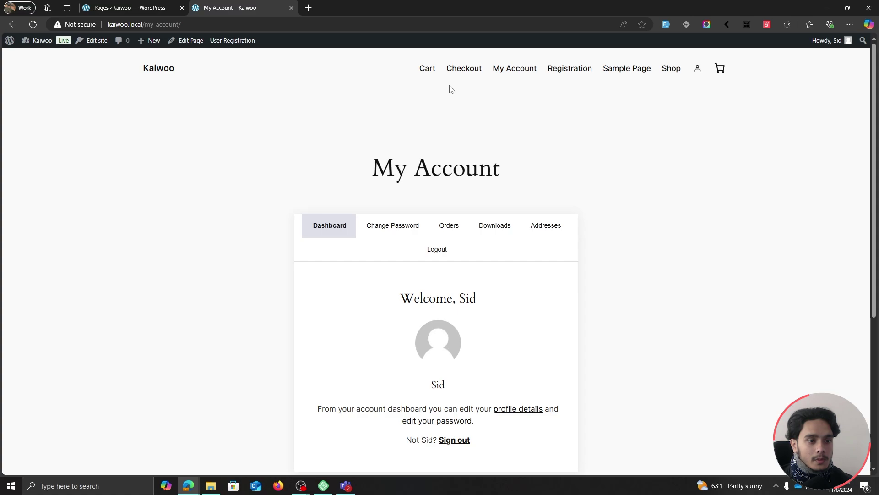
click(512, 73)
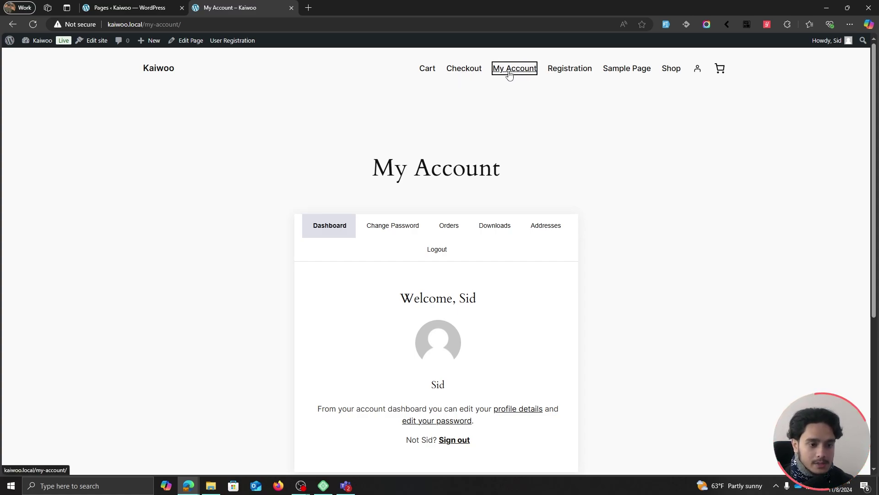
scroll(435, 330, down, 2)
scroll(614, 224, up, 2)
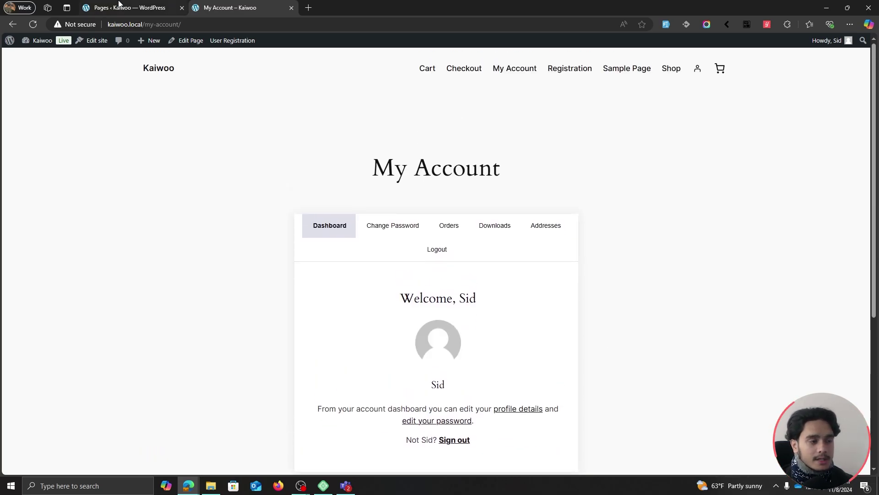
Close the storefront page, disable account creation on the "My account" page in WooCommerce's Accounts & Privacy settings, and save the changes
key(ctrl+w)
click(39, 189)
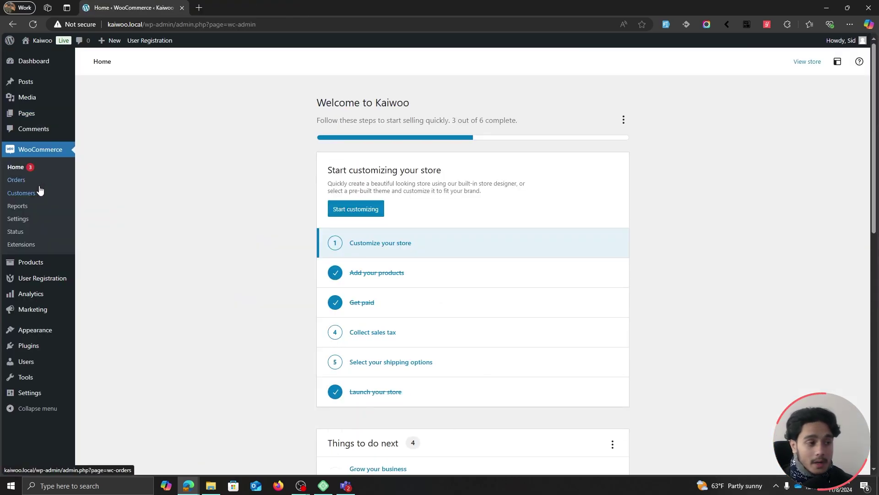
click(35, 221)
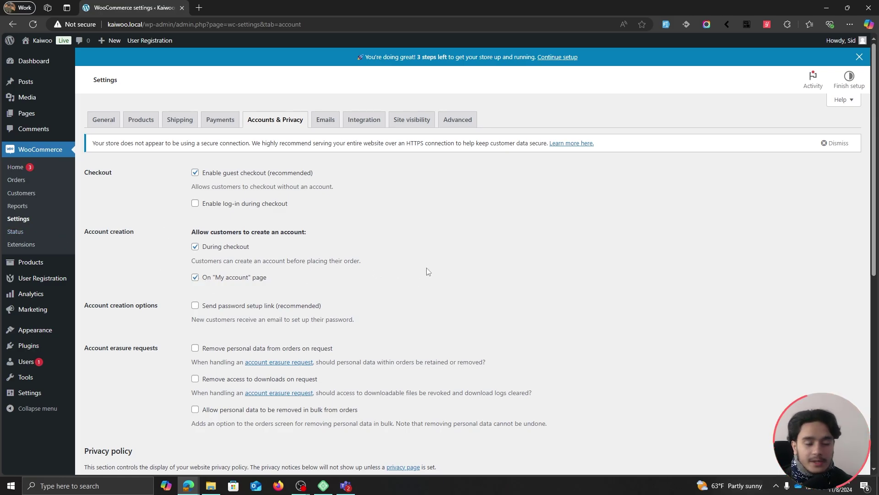
click(194, 278)
scroll(188, 281, down, 8)
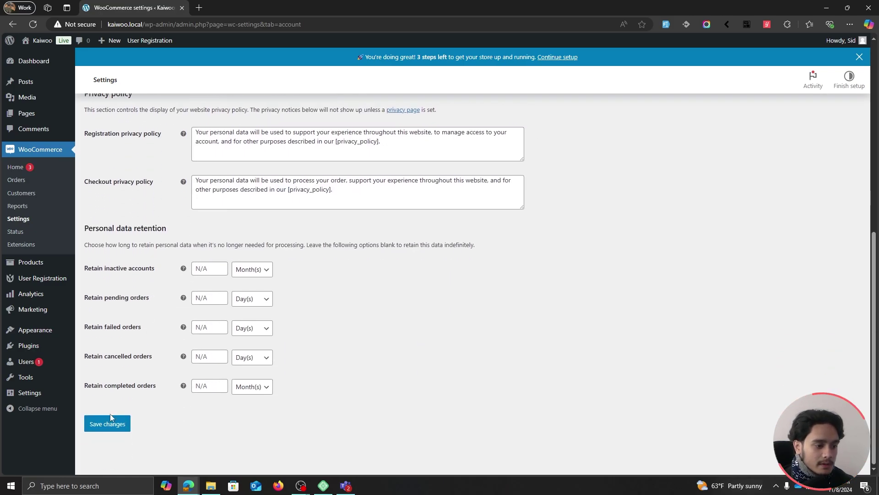
click(109, 422)
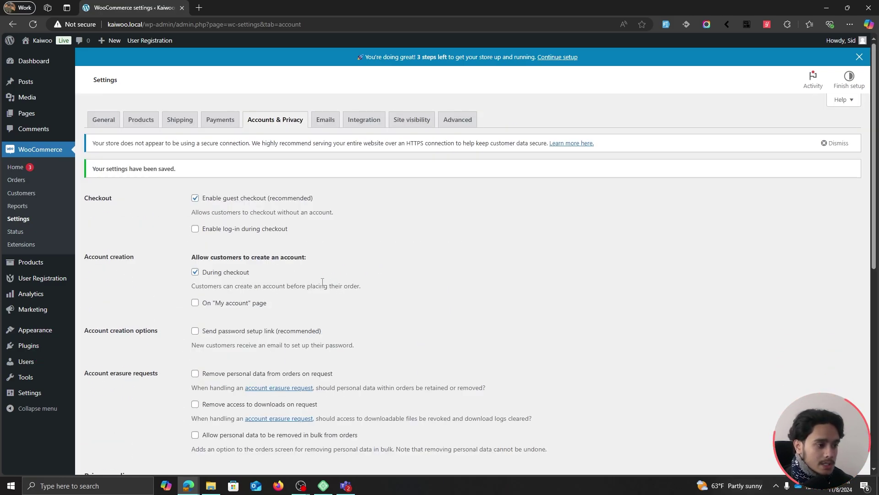
In User Registration's WooCommerce settings, choose "Default form" as the registration form to sync
mouse_move(25, 278)
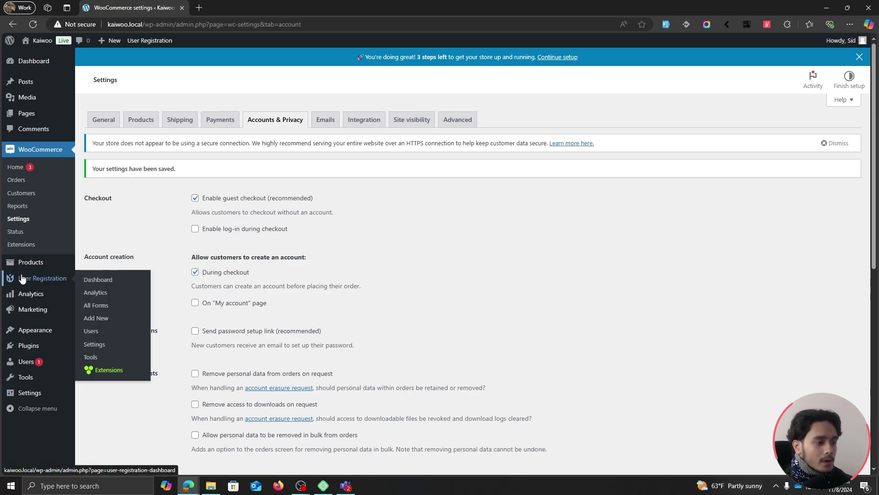
click(111, 345)
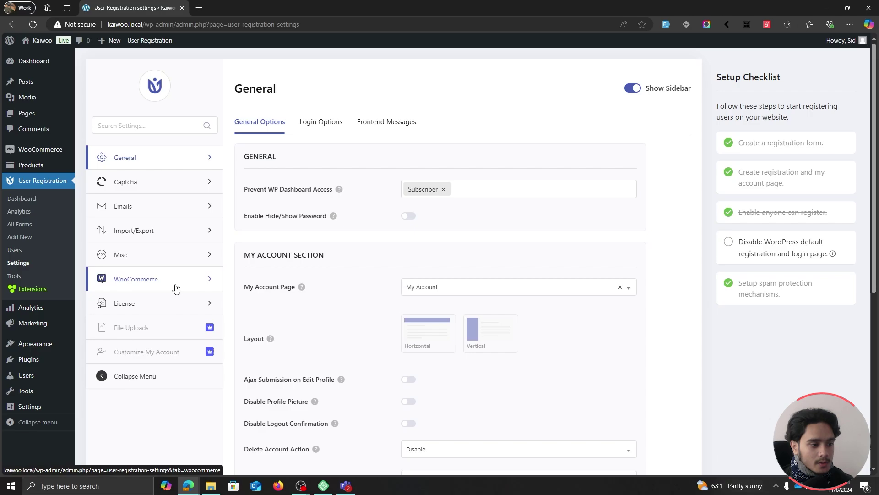
click(176, 289)
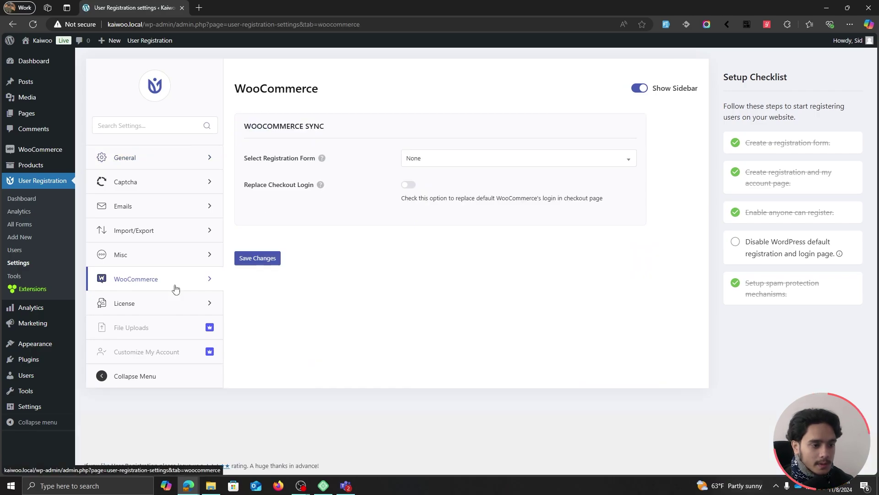
click(419, 162)
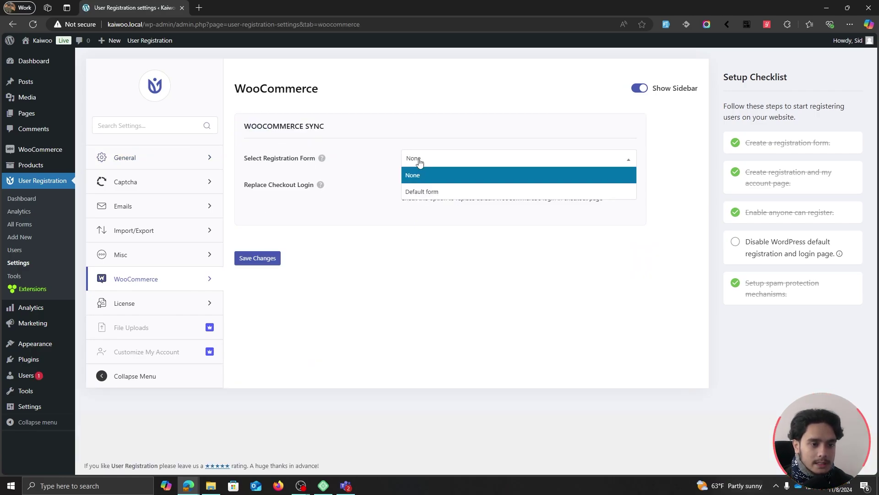
click(418, 191)
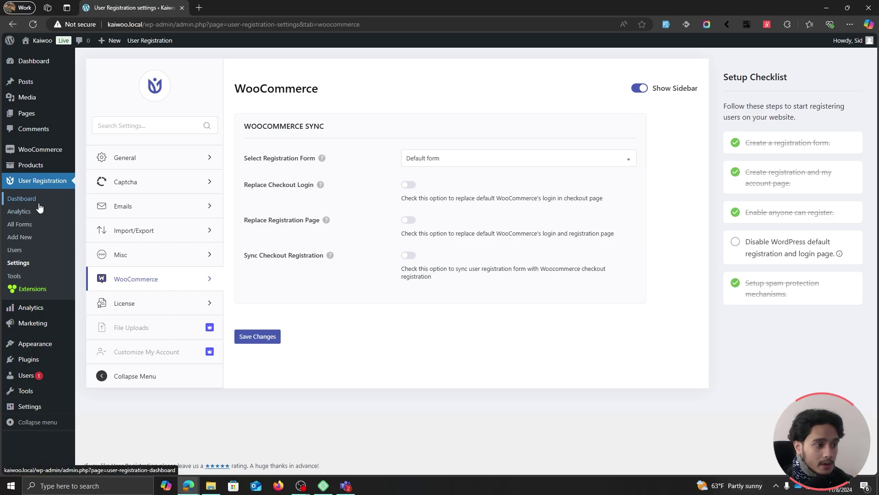
View User Registration's login form and its shortcodes separately, and return to the WooCommerce sync settings
middle_click(20, 224)
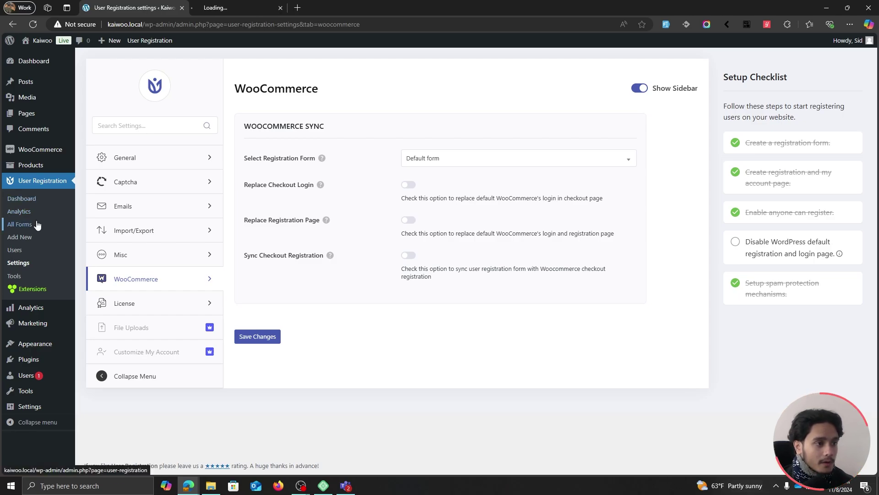
click(246, 1)
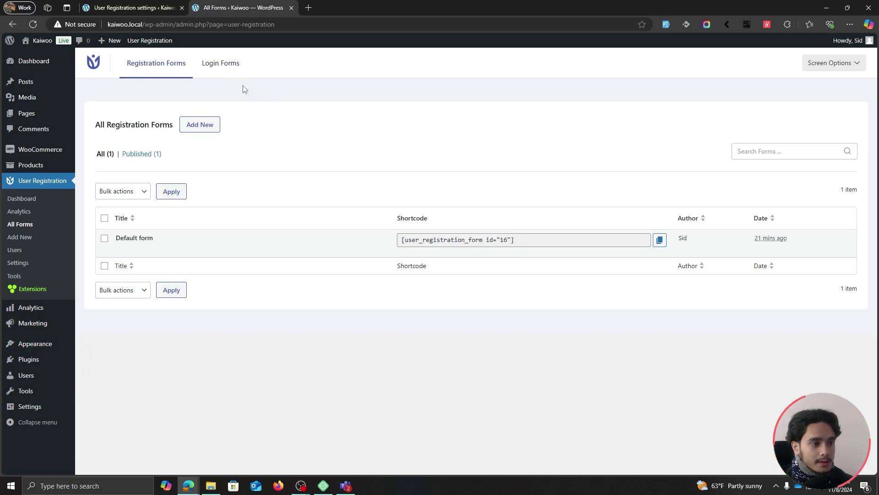
click(226, 73)
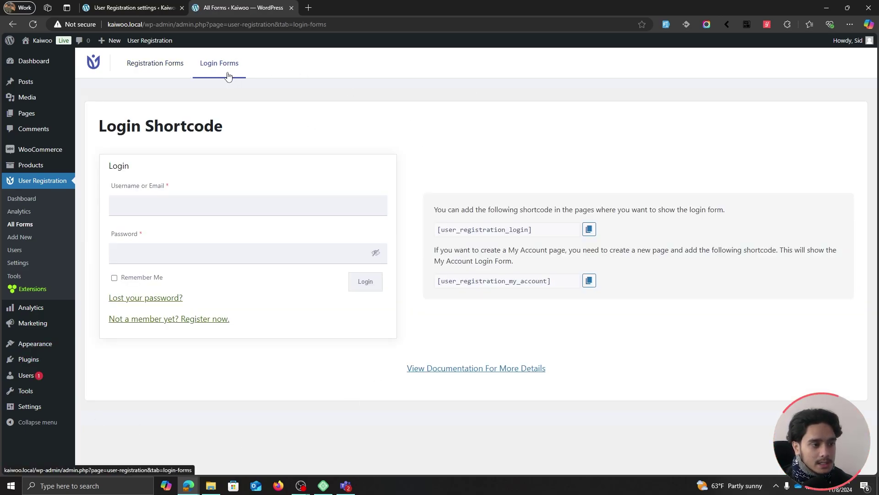
click(558, 234)
click(517, 149)
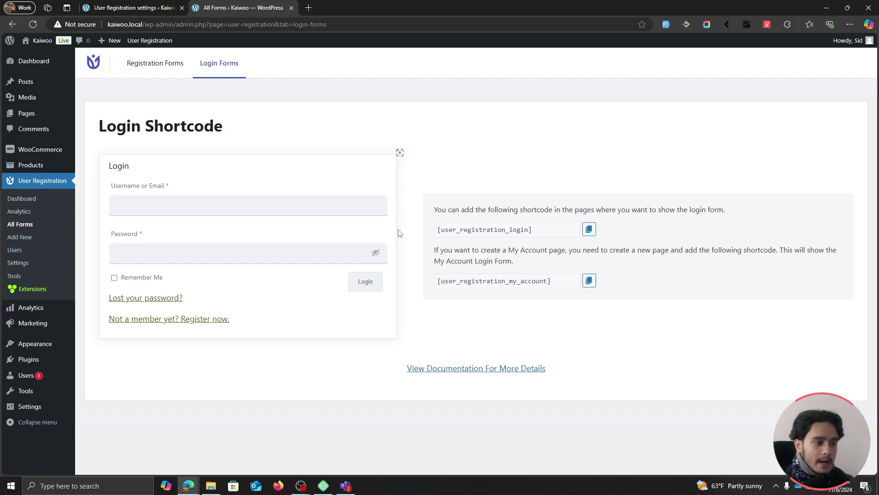
click(291, 8)
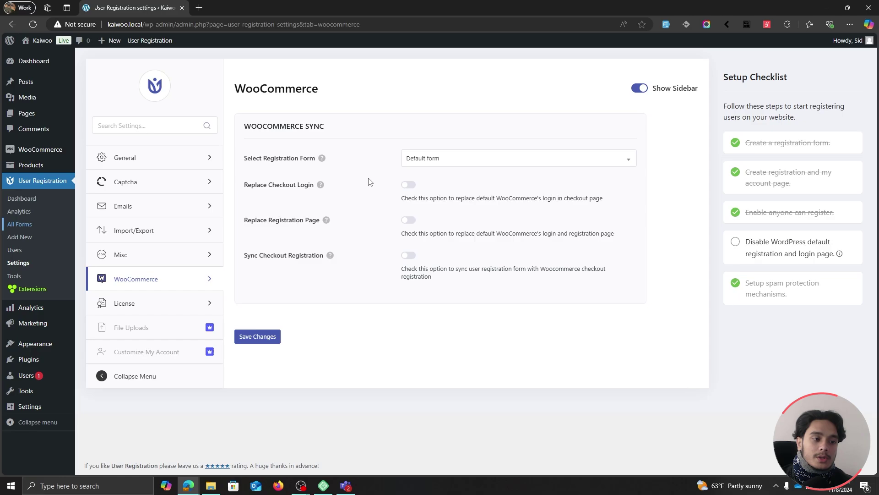
Enable Replace Checkout Login, leaving Replace Registration Page disabled
click(408, 185)
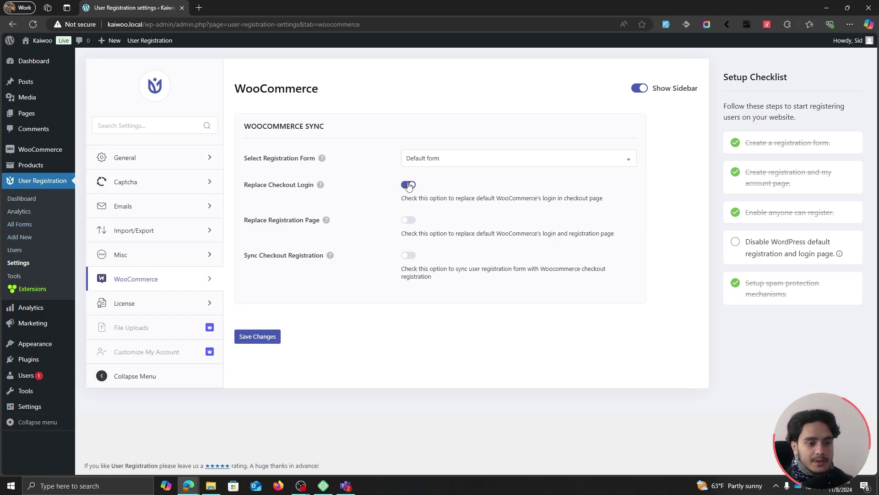
click(374, 223)
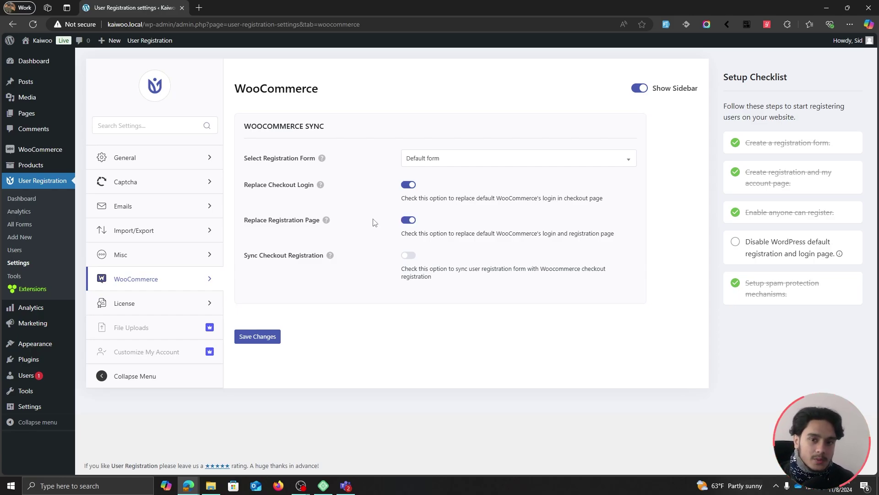
click(407, 220)
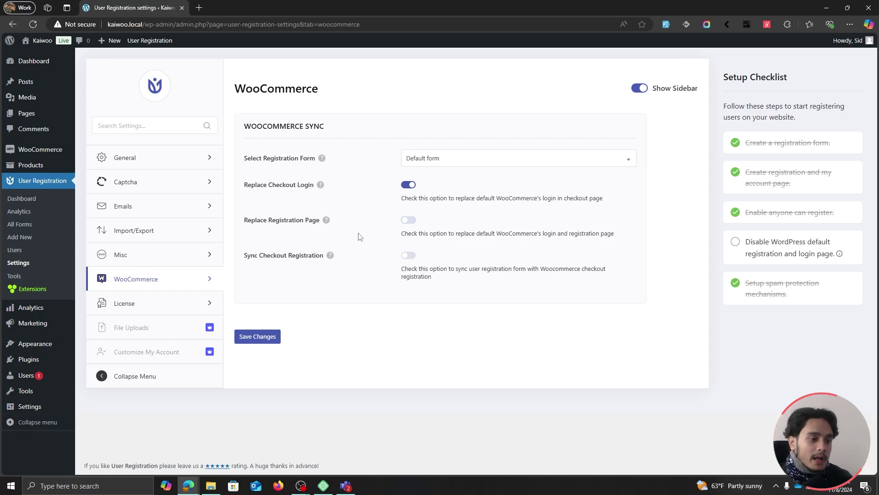
Enable Sync Checkout Registration, include the Phone number and Date of birth fields, and save the changes
click(407, 255)
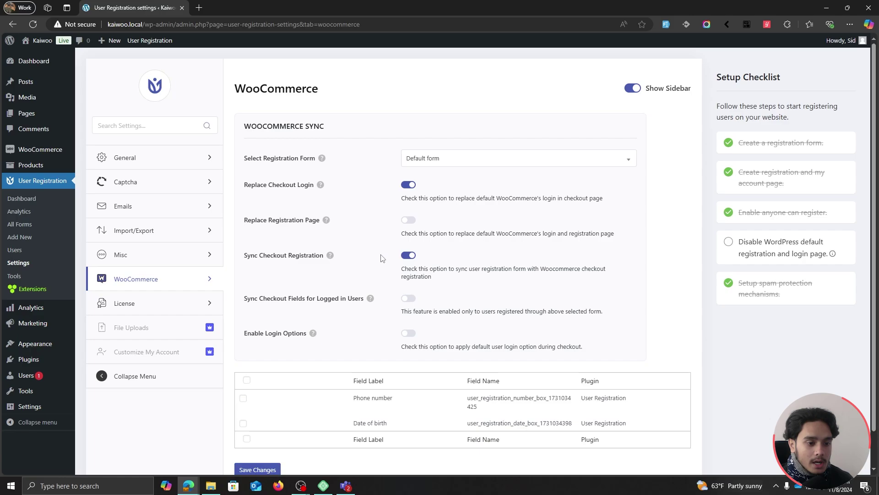
scroll(344, 312, down, 1)
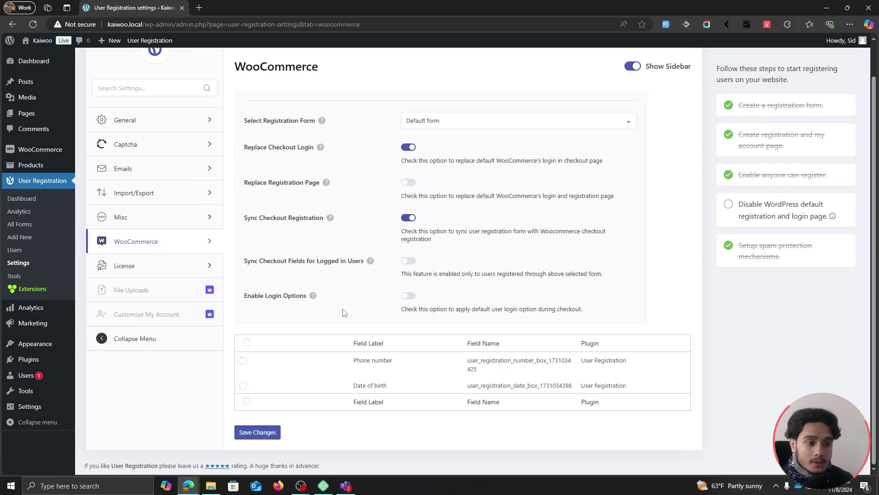
click(243, 361)
click(243, 386)
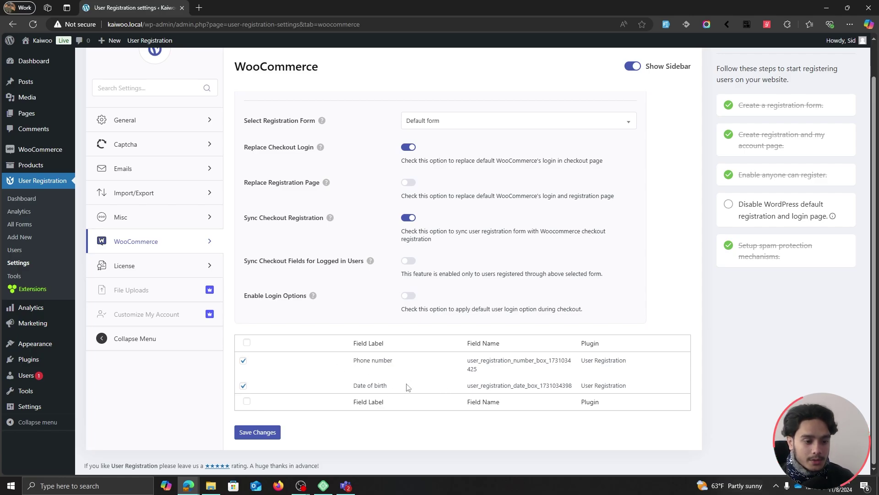
click(265, 433)
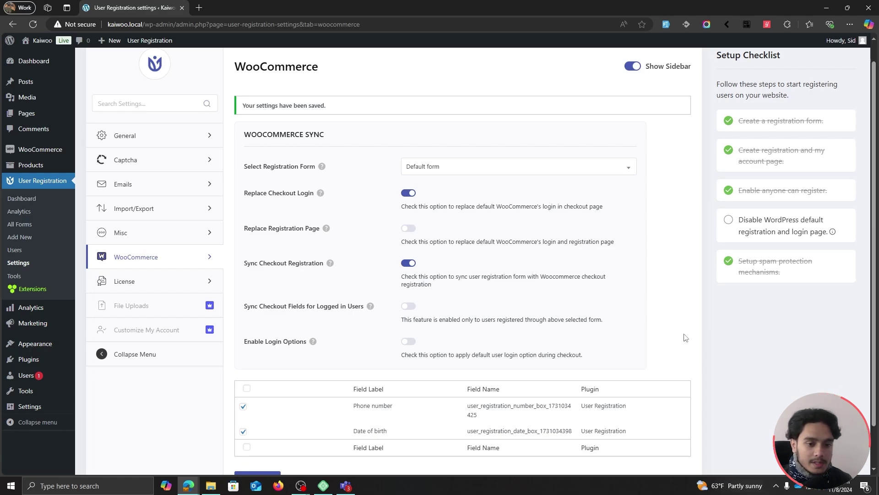
Open the WooCommerce Checkout page for editing and delete its existing Checkout block
scroll(684, 337, down, 1)
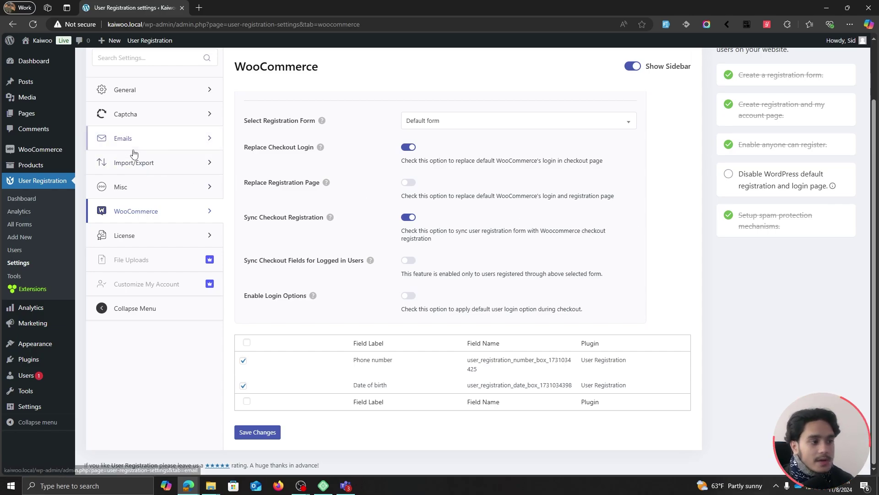
click(114, 119)
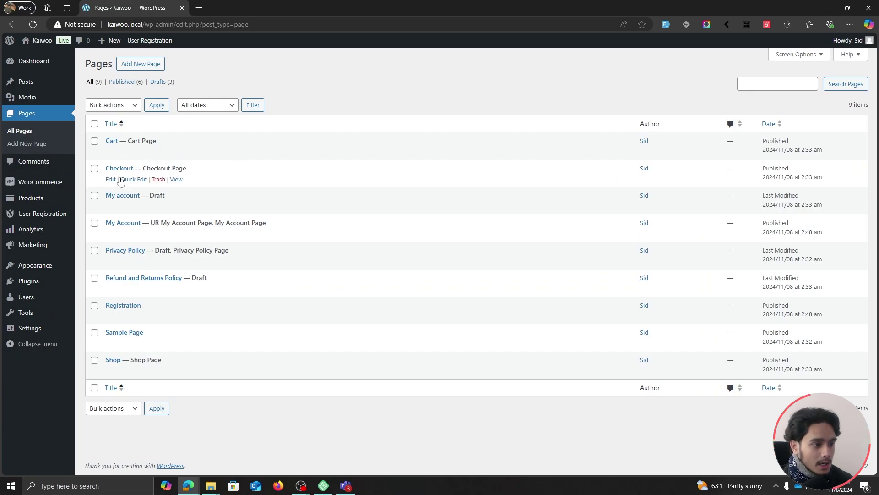
click(111, 180)
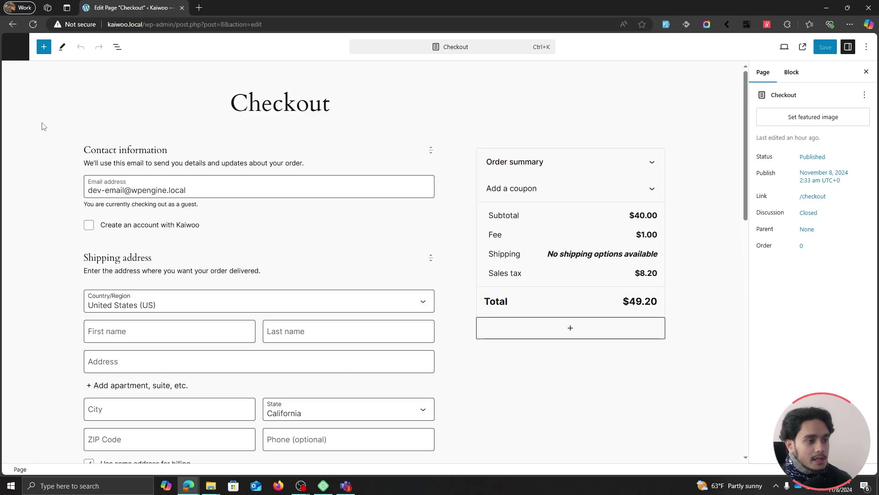
click(117, 47)
click(44, 91)
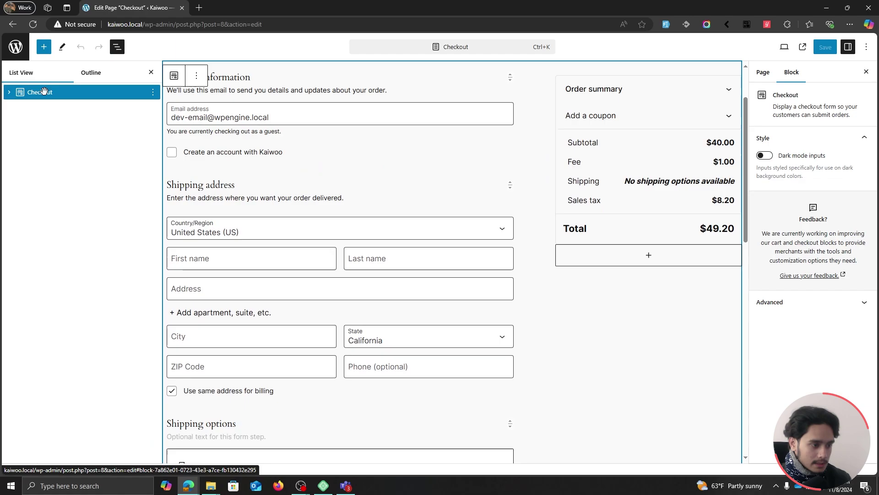
key(Delete)
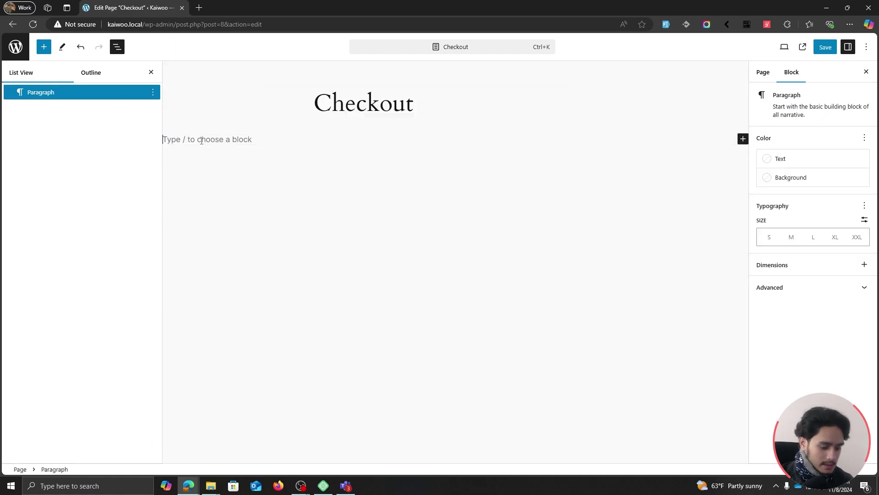
Insert a Classic Checkout block on the Checkout page and save the page
text(/clas)
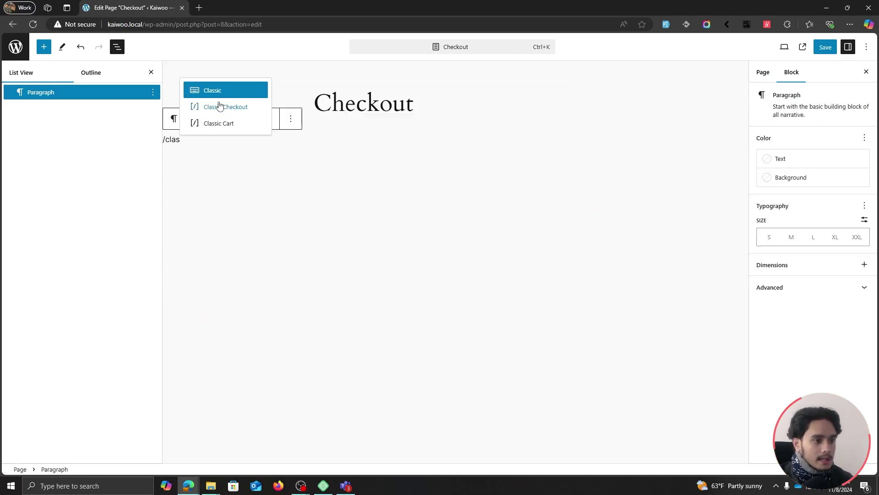
click(219, 105)
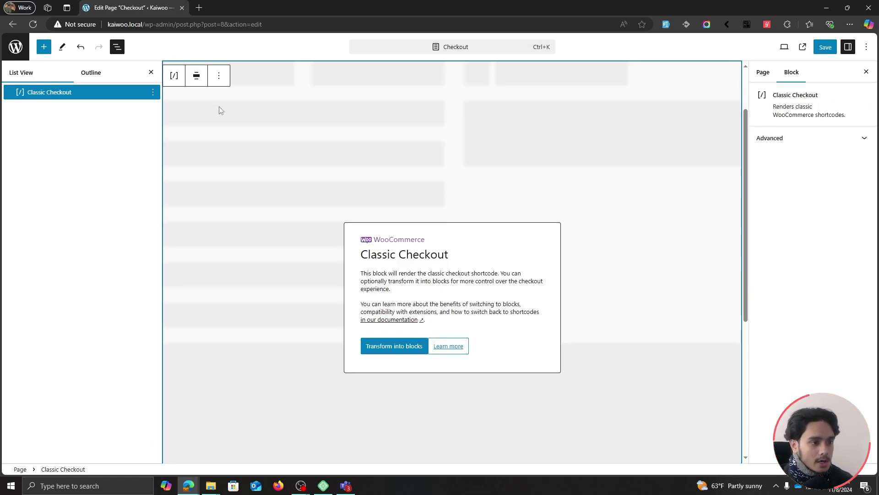
click(825, 51)
Open the site's home page, kaiwoo.local, in a new InPrivate browser window
double_click(124, 24)
key(ctrl+c)
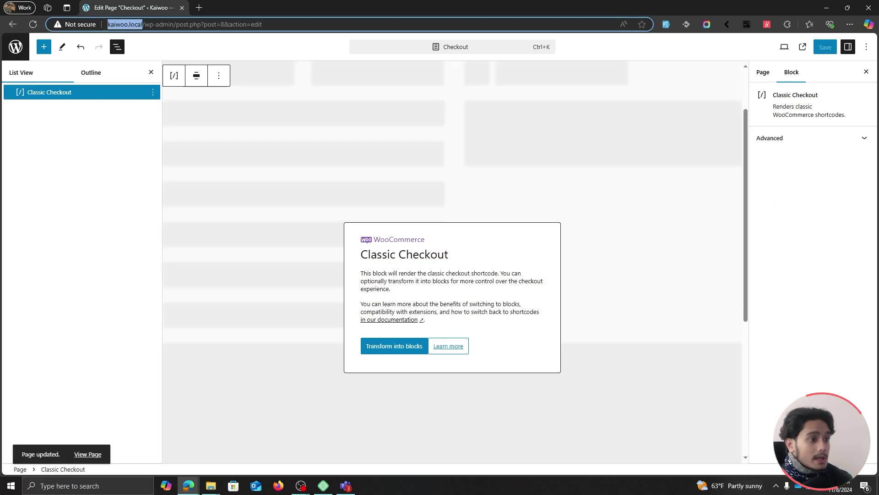
key(ctrl+shift+n)
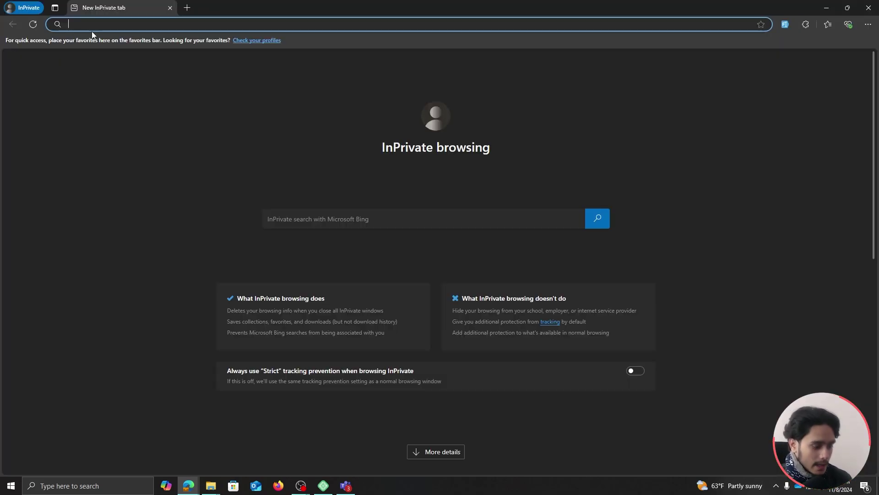
key(ctrl+v)
key(Return)
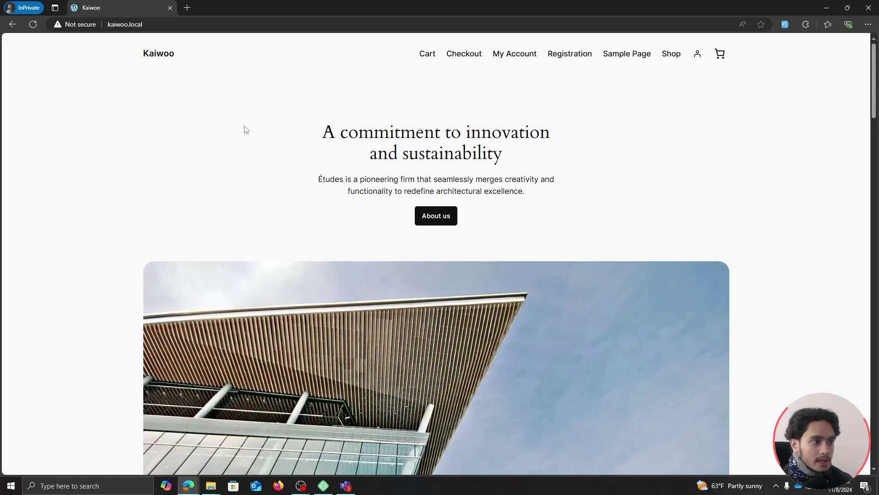
Add the Test product from the shop to the cart and proceed from the cart to checkout
click(673, 57)
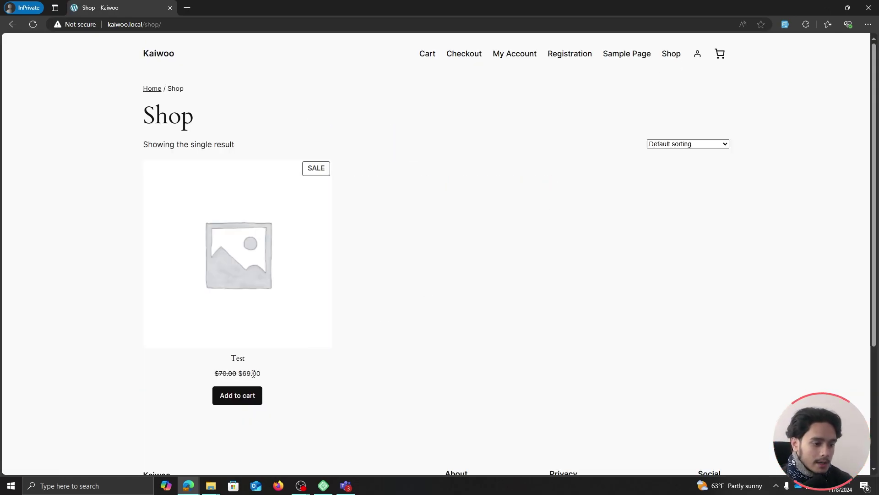
click(232, 398)
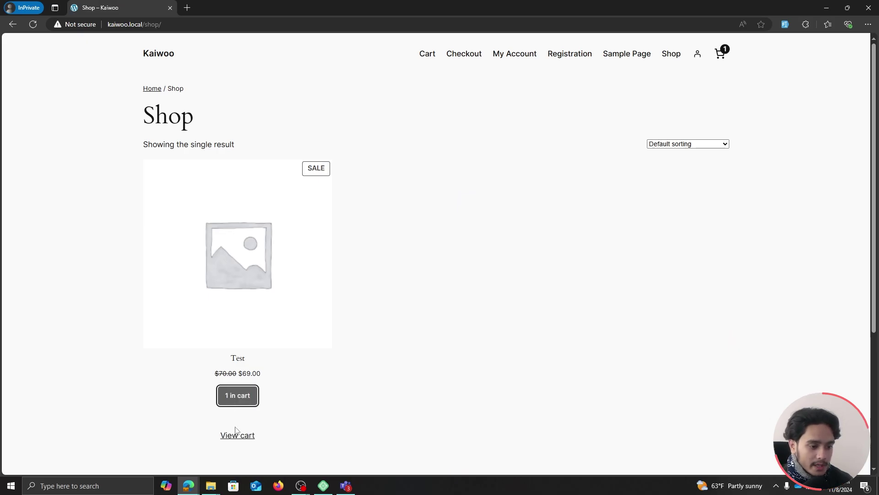
click(242, 440)
click(625, 229)
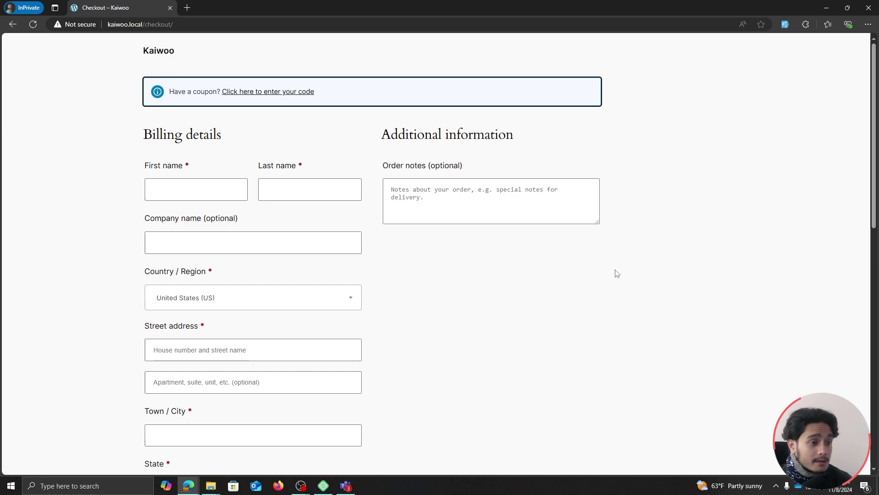
Enable account creation in the checkout form and choose a date in the Date of birth field
scroll(617, 273, down, 9)
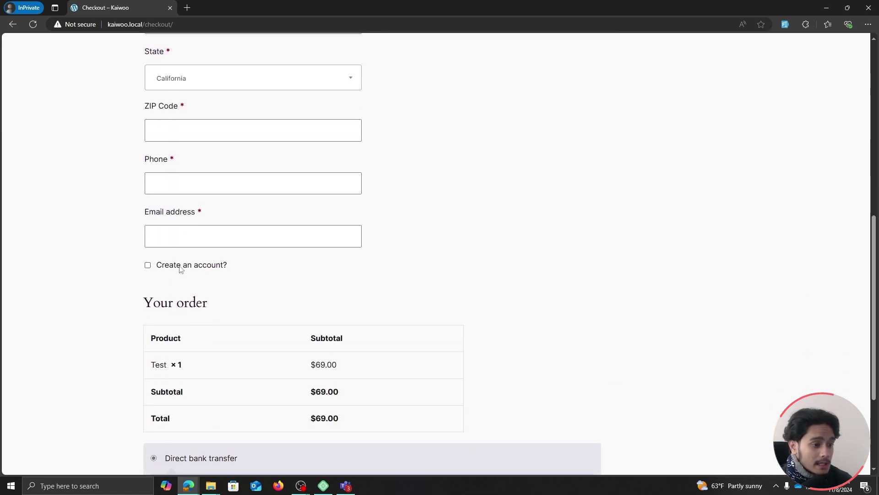
click(148, 265)
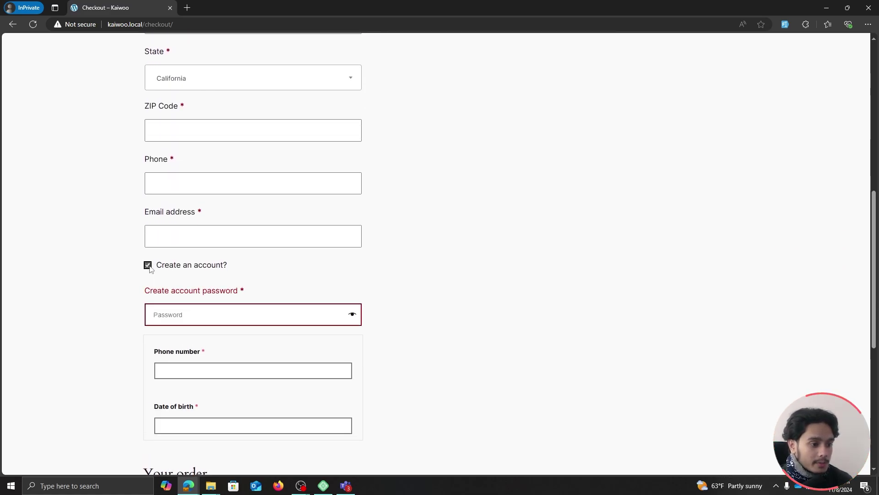
scroll(388, 262, down, 2)
click(188, 279)
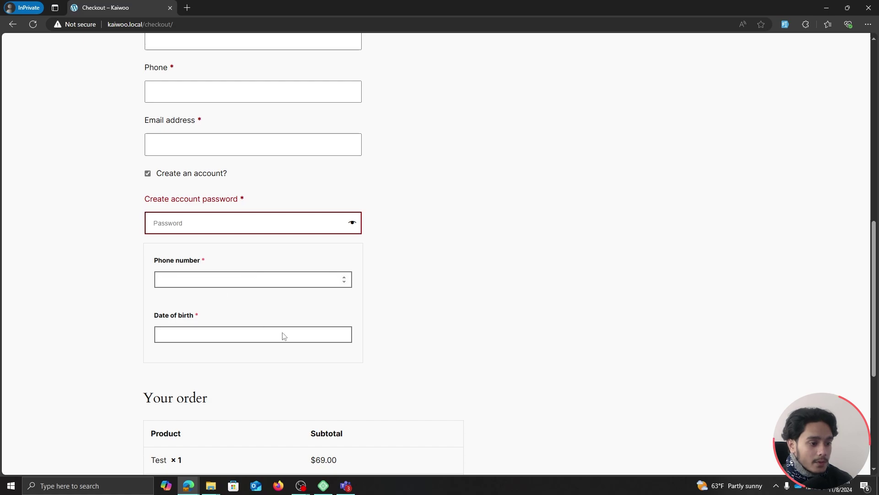
click(222, 339)
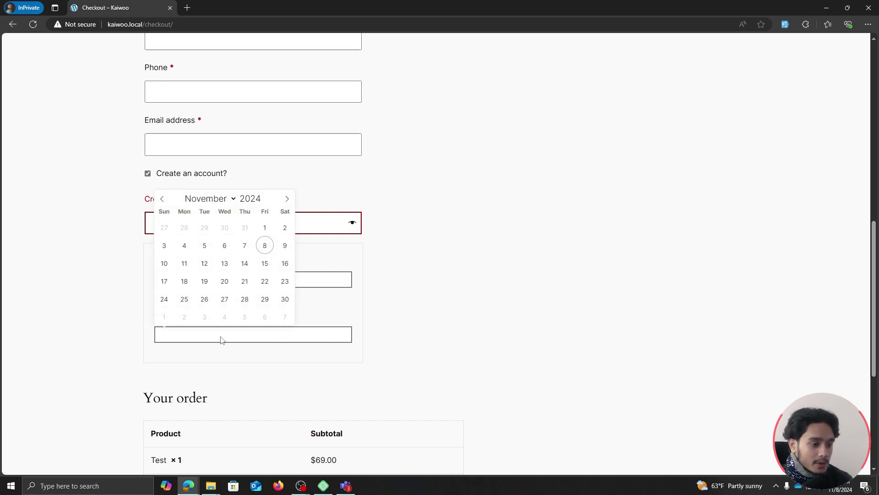
click(225, 282)
Examine the checkout form from the billing details through the account fields to the order summary
scroll(483, 272, down, 2)
scroll(472, 242, up, 1)
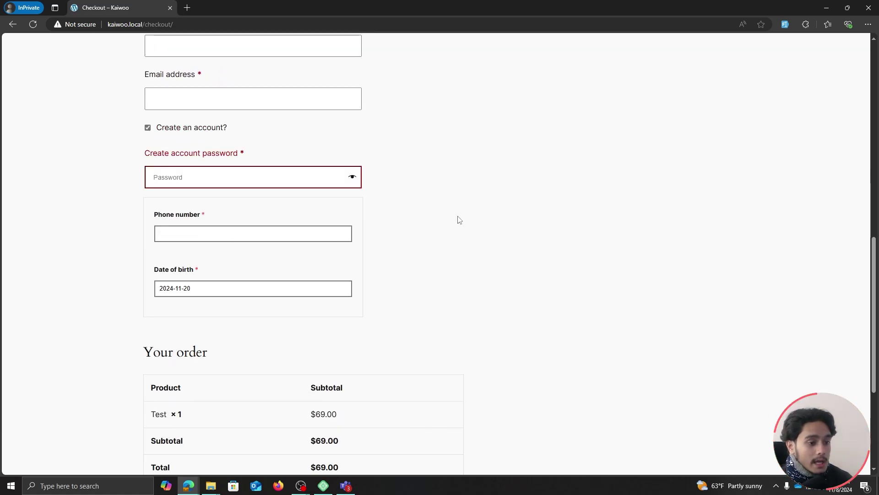
scroll(515, 342, up, 1)
scroll(516, 332, down, 1)
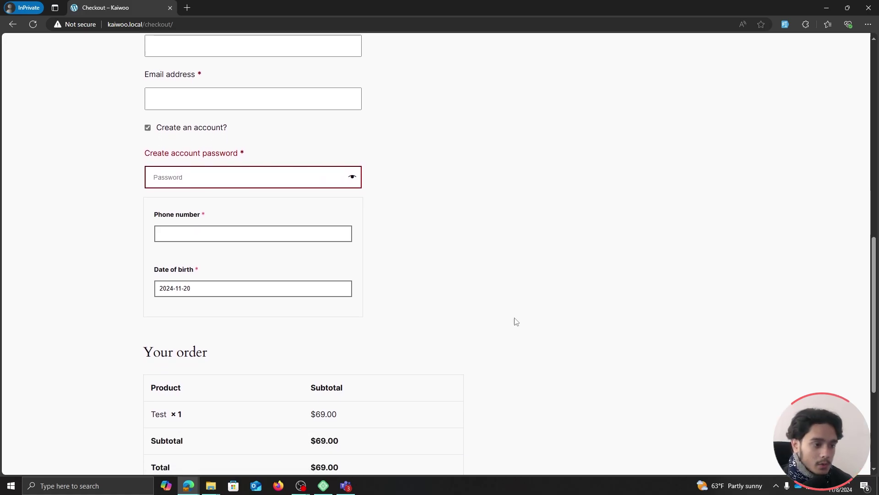
scroll(575, 330, up, 12)
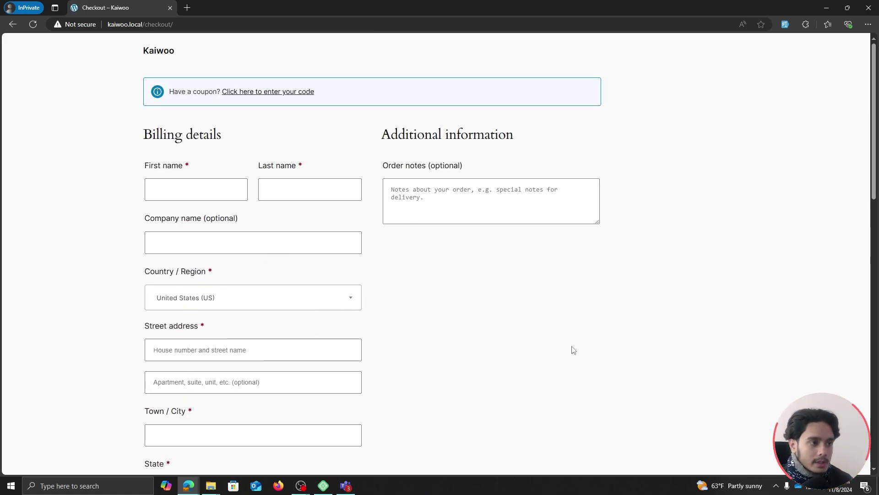
scroll(572, 353, down, 10)
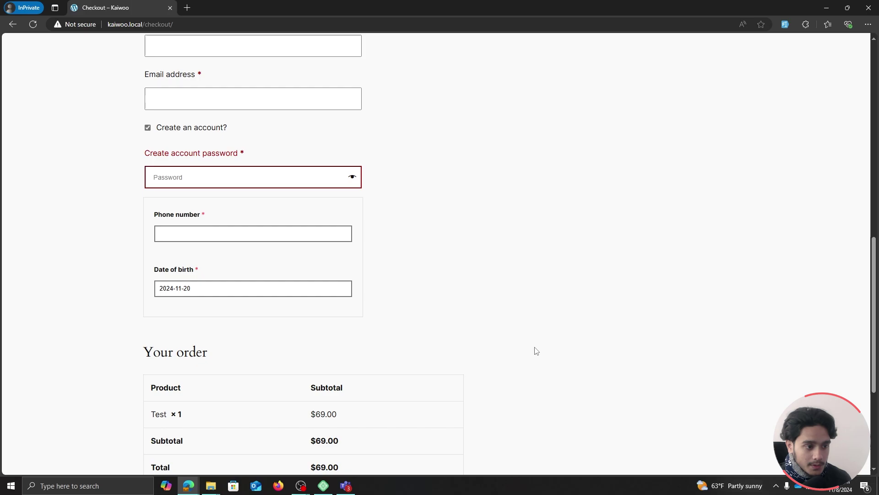
scroll(535, 349, down, 3)
scroll(534, 350, up, 7)
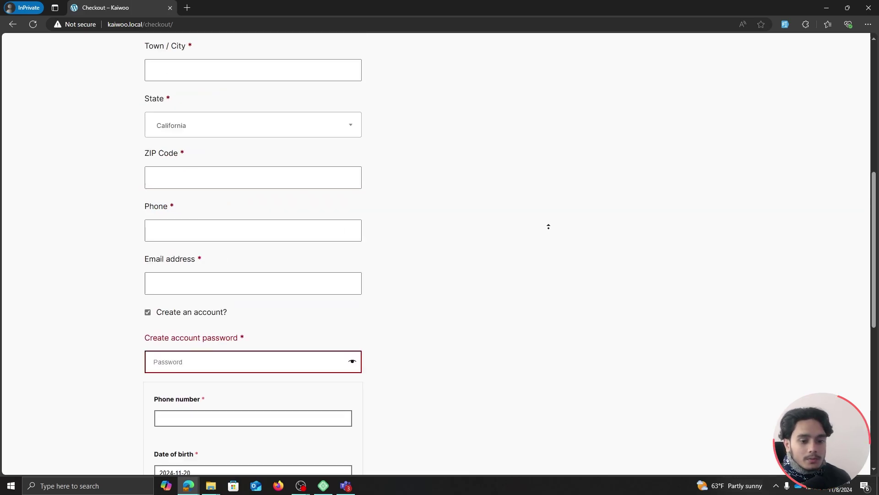